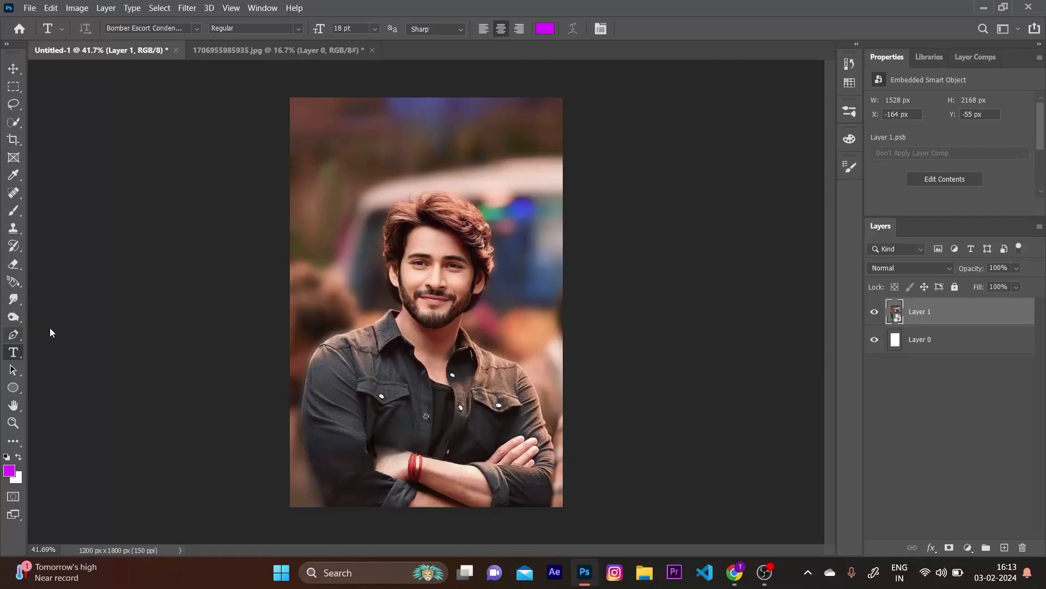
Start a Pen tool path at the bottom of the man's left arm, tracing up its edge
click(13, 335)
scroll(336, 506, up, 2)
scroll(336, 507, up, 3)
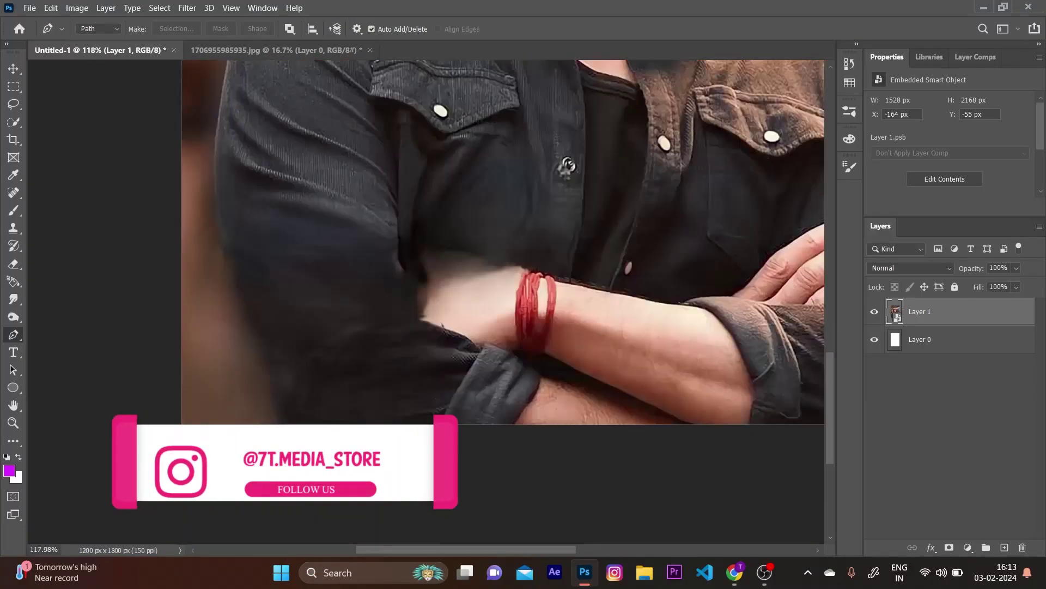
drag(235, 279, 236, 177)
scroll(235, 283, up, 2)
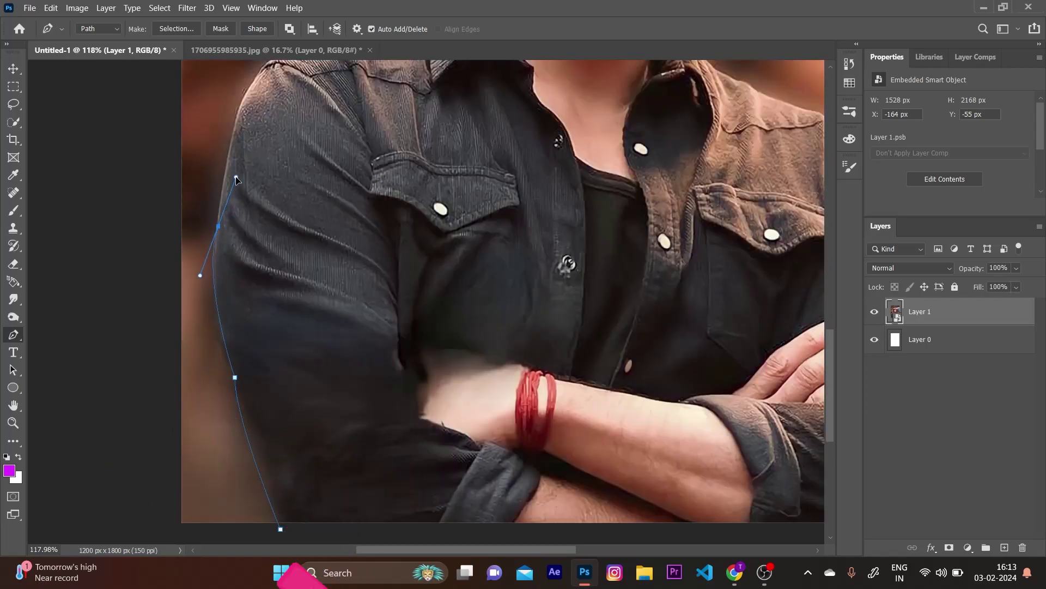
alt+click(218, 225)
scroll(222, 230, up, 2)
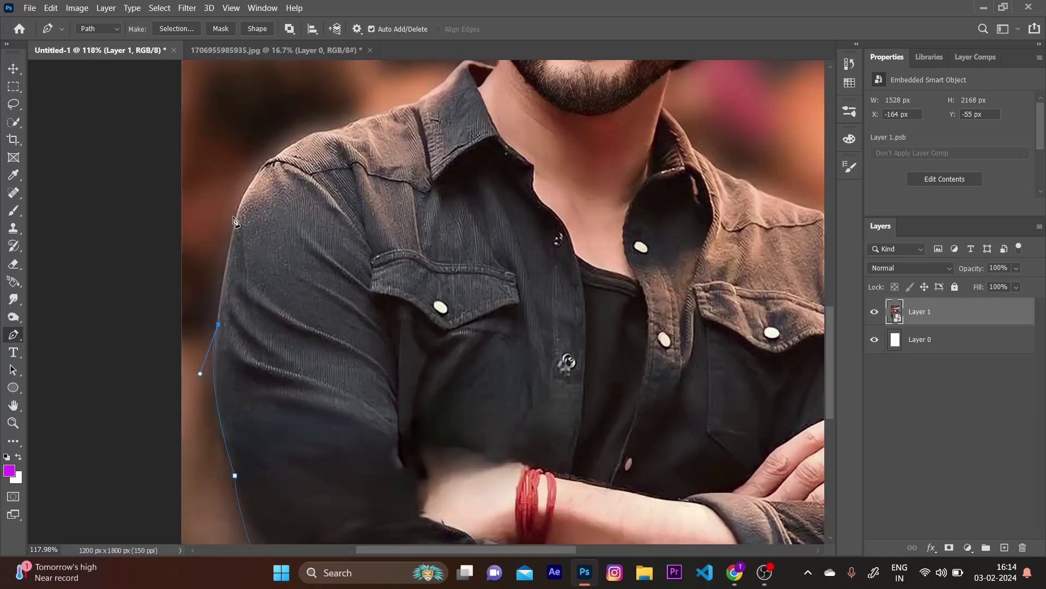
drag(238, 218, 242, 204)
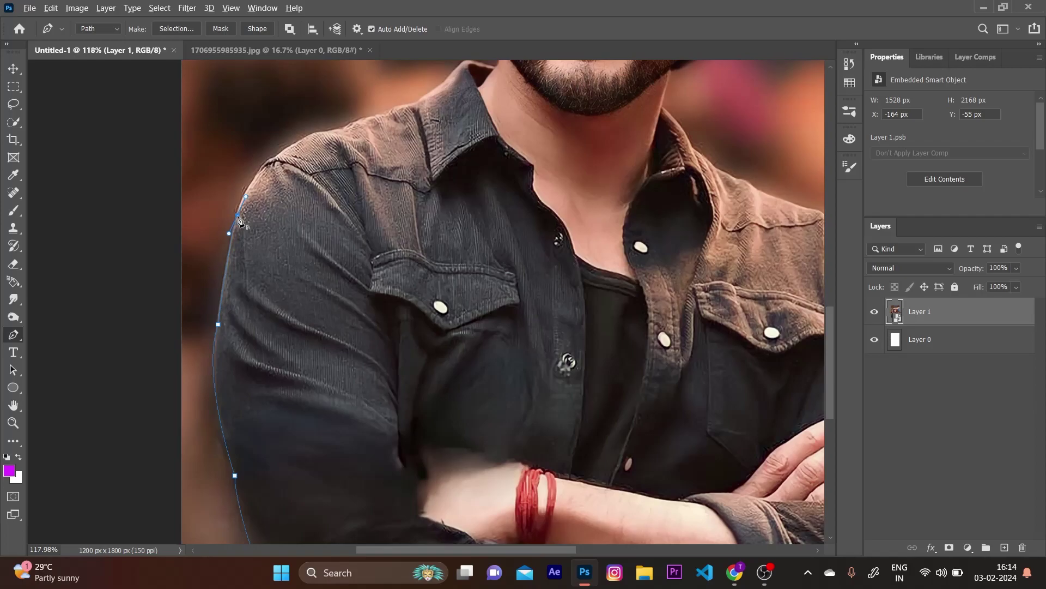
scroll(243, 218, up, 2)
drag(264, 241, 276, 225)
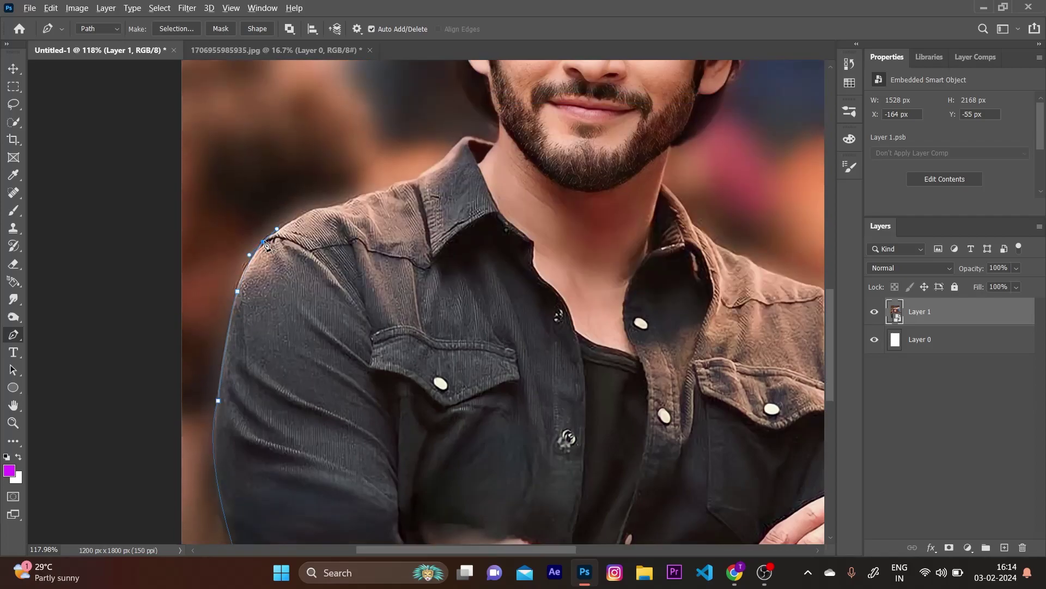
scroll(275, 225, up, 1)
scroll(270, 223, up, 2)
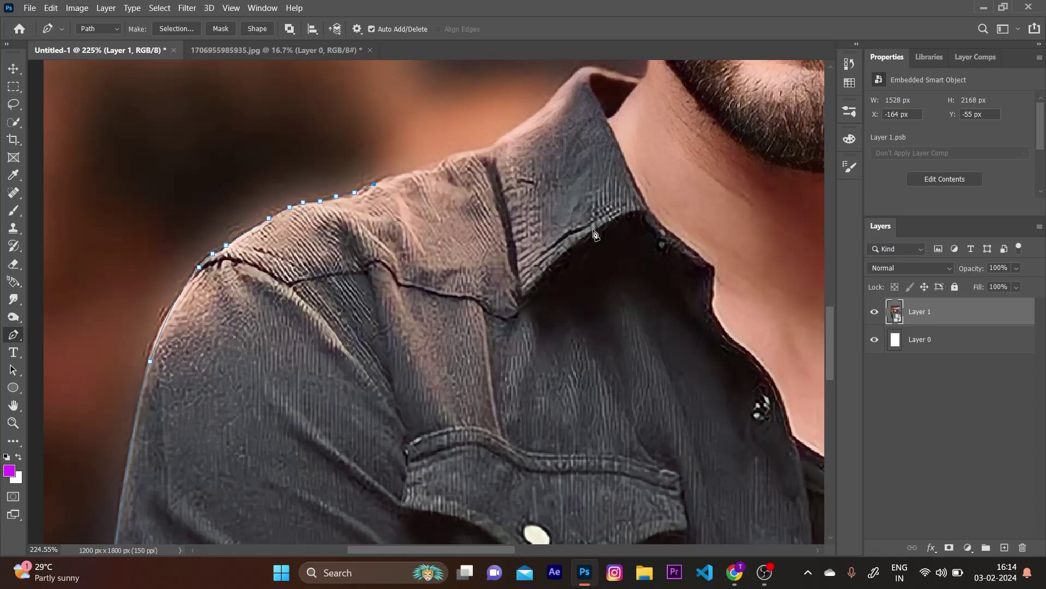
Continue the path with anchors along the left shoulder and collar edge
click(400, 176)
click(424, 168)
click(450, 155)
click(472, 150)
scroll(565, 170, up, 2)
click(539, 165)
scroll(560, 174, up, 1)
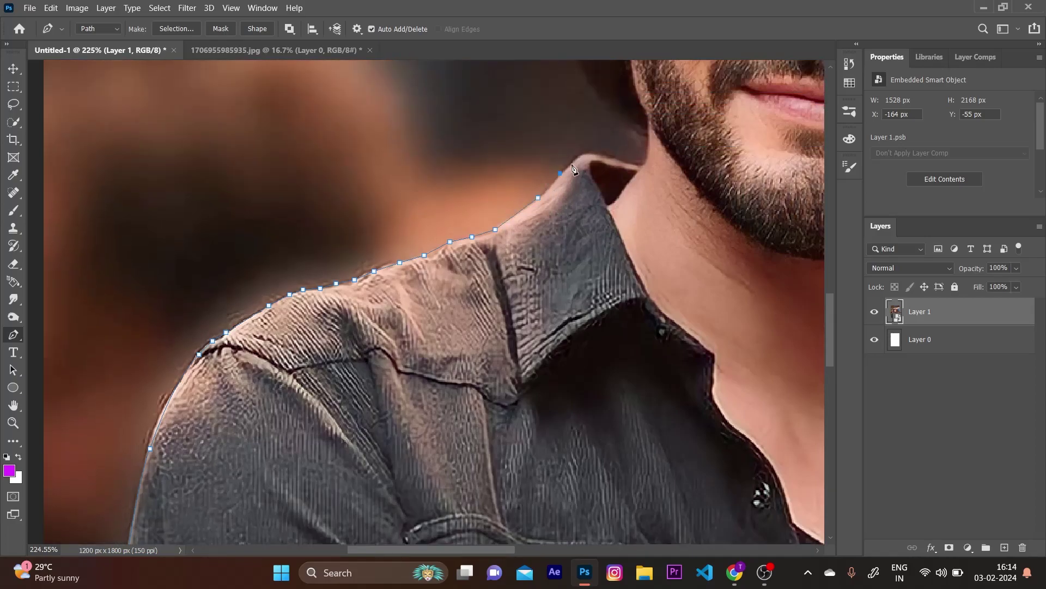
click(612, 157)
click(630, 164)
scroll(670, 201, up, 1)
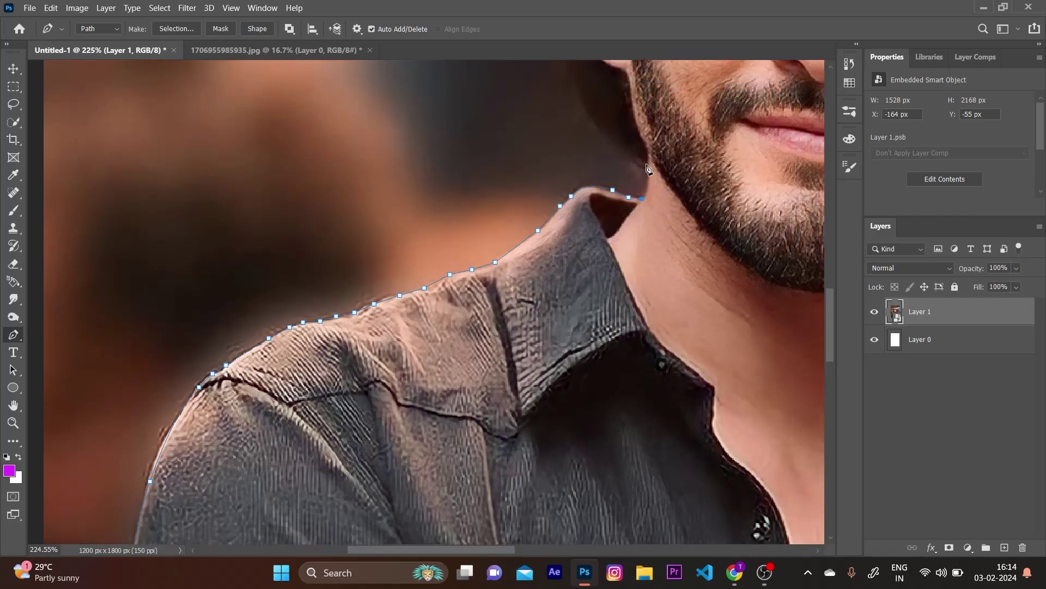
scroll(647, 169, up, 1)
Curve the path up beside the ear toward the hairline
mouse_move(588, 148)
mouse_down()
mouse_move(596, 185)
mouse_move(569, 94)
mouse_up()
scroll(627, 213, up, 1)
scroll(627, 213, up, 2)
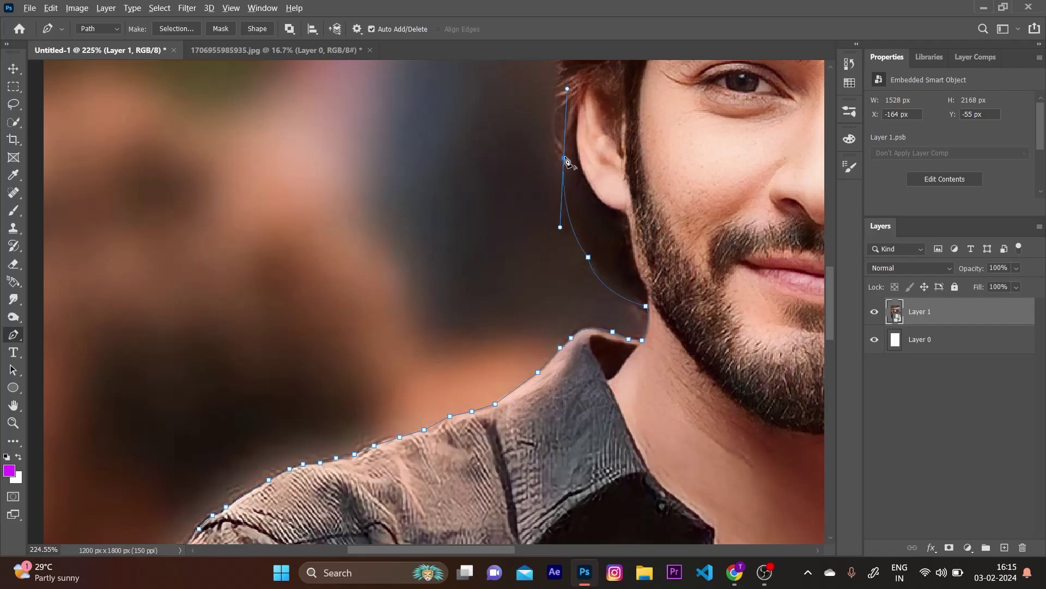
scroll(576, 185, up, 2)
scroll(577, 188, up, 1)
scroll(577, 226, up, 1)
scroll(575, 295, up, 1)
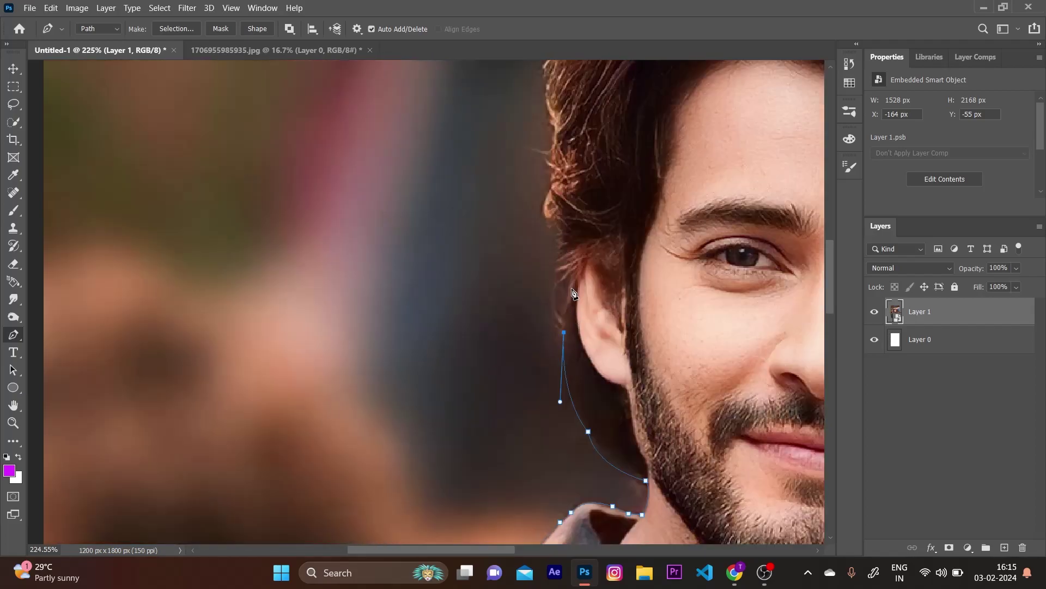
drag(571, 274, 559, 251)
scroll(561, 295, up, 1)
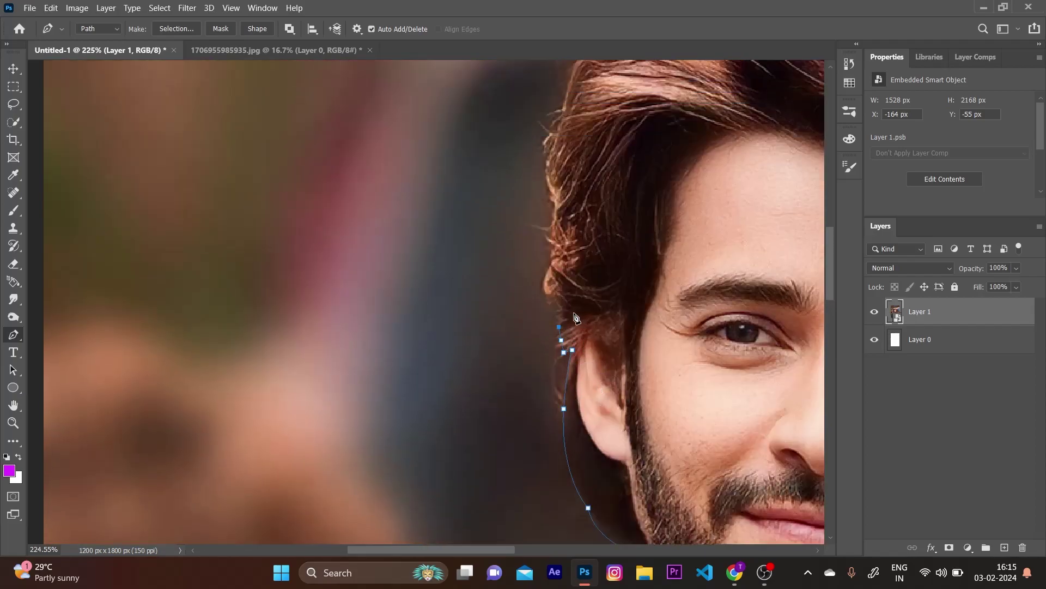
scroll(550, 313, up, 1)
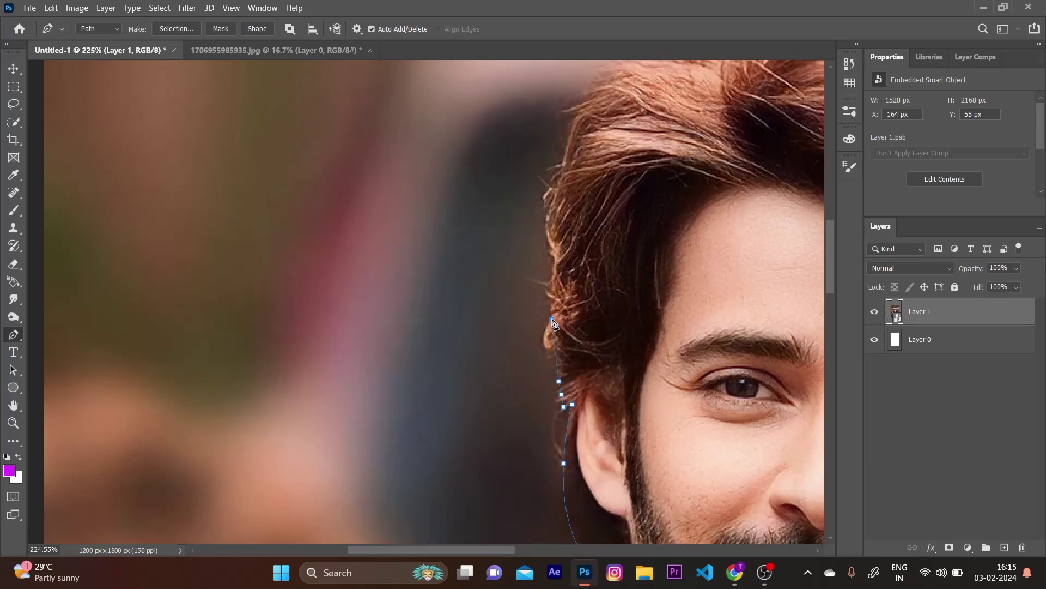
drag(551, 318, 586, 249)
Extend the path along the hair above the ear to the top of the hair
scroll(550, 321, up, 1)
click(553, 318)
scroll(553, 308, up, 1)
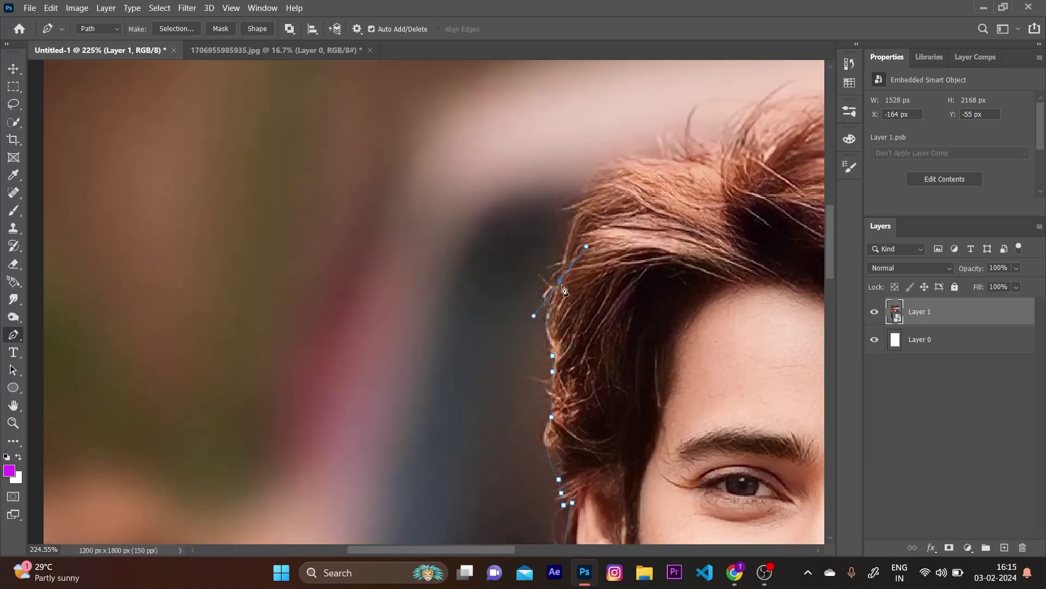
scroll(572, 305, up, 1)
drag(670, 213, 776, 239)
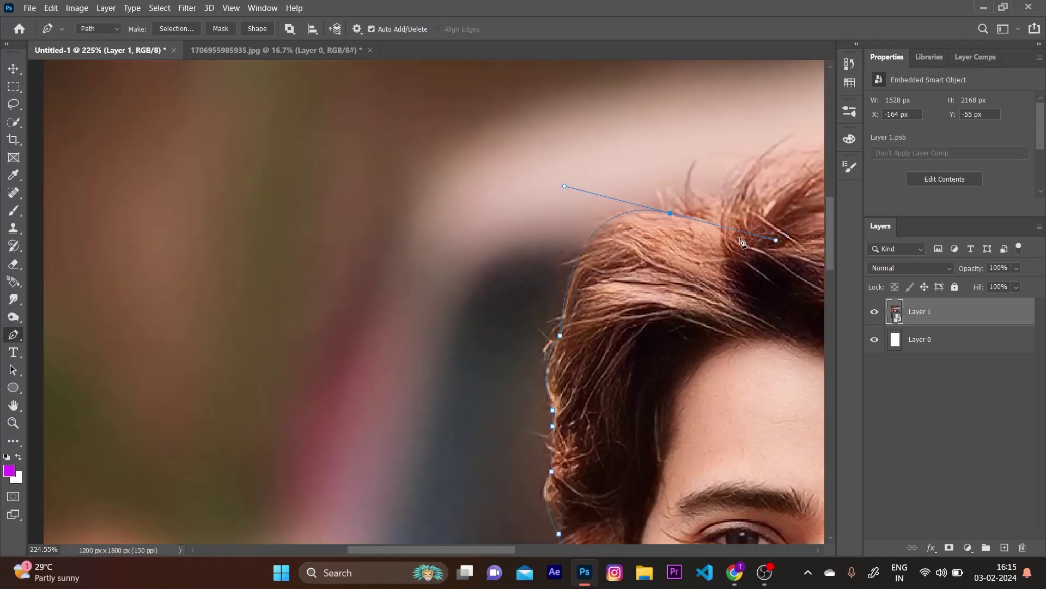
scroll(626, 227, right, 2)
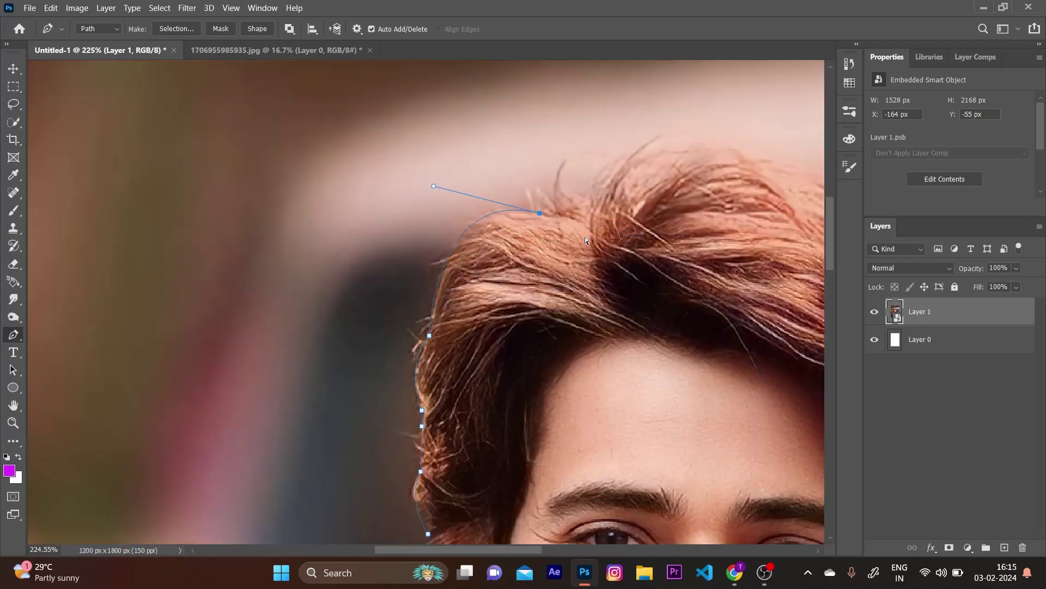
scroll(545, 233, right, 2)
click(436, 208)
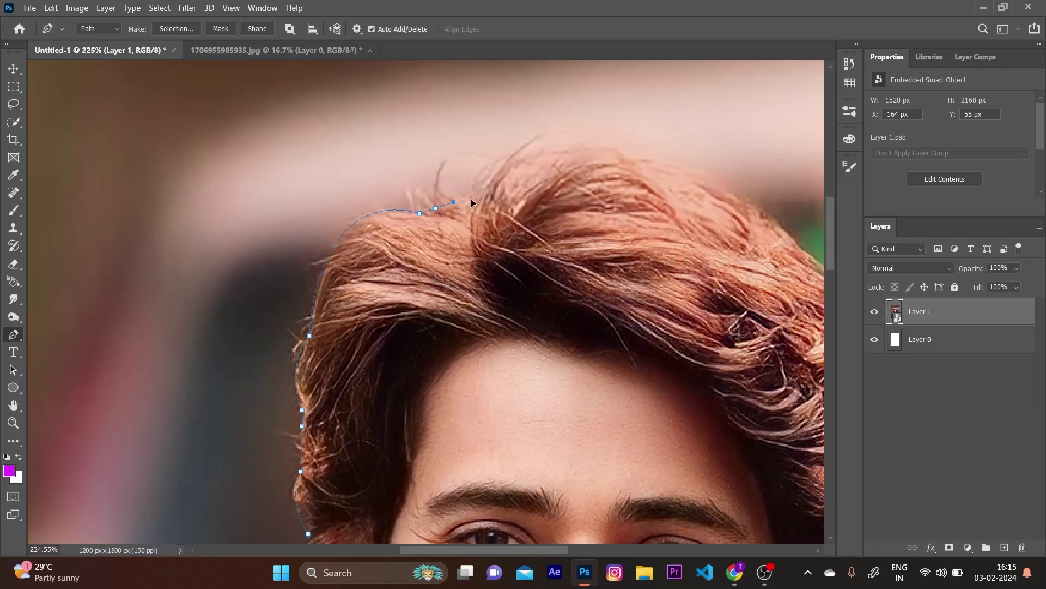
Undo the last anchor, then curve the path across the hair top and down its right side
key(ctrl+z)
click(468, 214)
drag(548, 153, 599, 162)
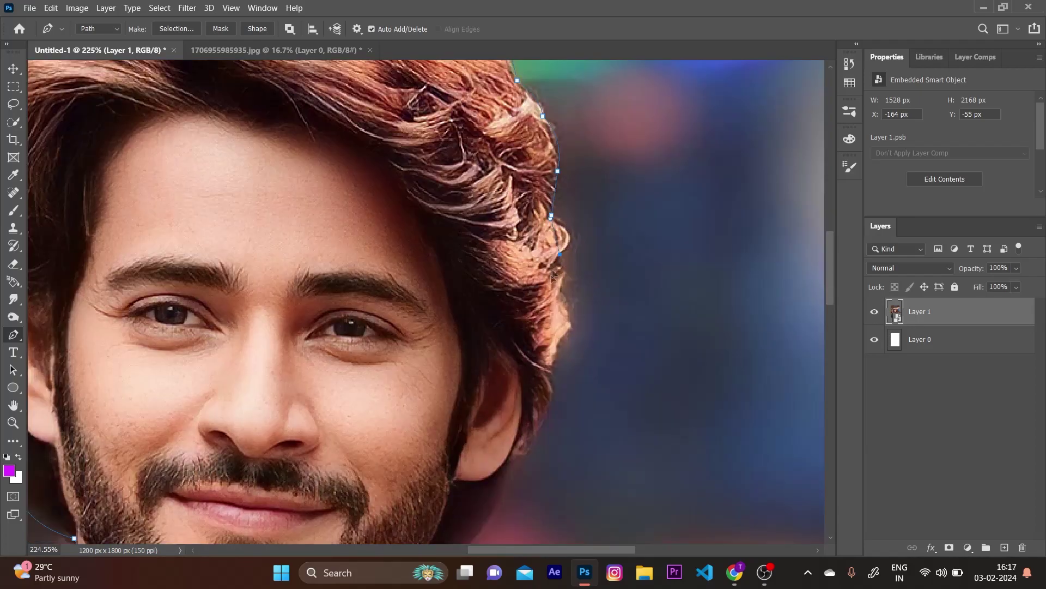
mouse_move(560, 254)
mouse_down()
mouse_move(583, 231)
mouse_move(506, 276)
mouse_up()
click(558, 297)
scroll(553, 308, down, 2)
scroll(525, 263, down, 1)
scroll(525, 264, down, 1)
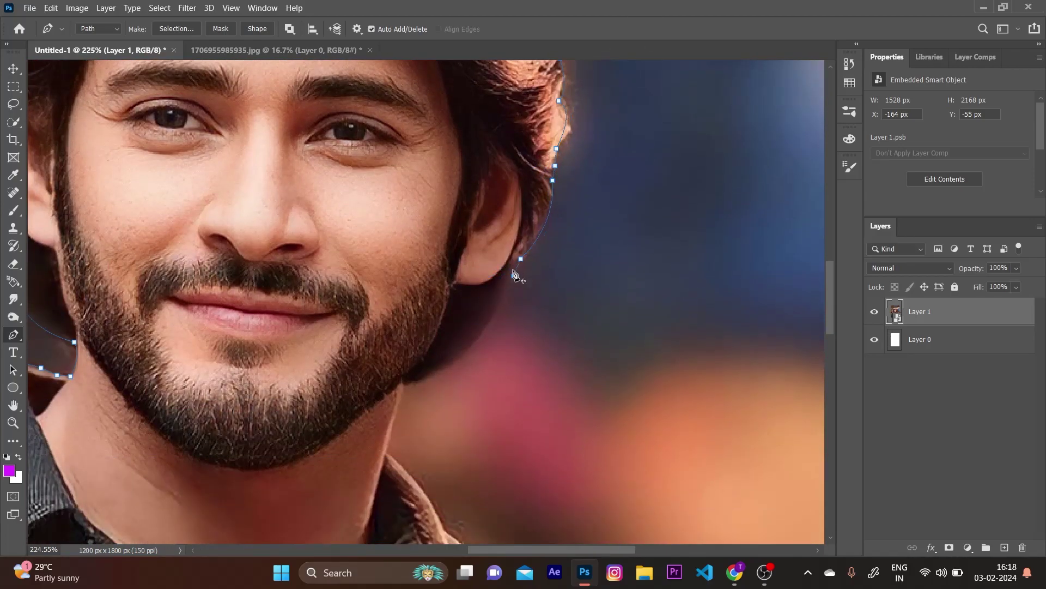
scroll(515, 275, down, 2)
Trace the path under the jaw, down the neck and to the collar
drag(402, 275, 343, 278)
alt+click(403, 274)
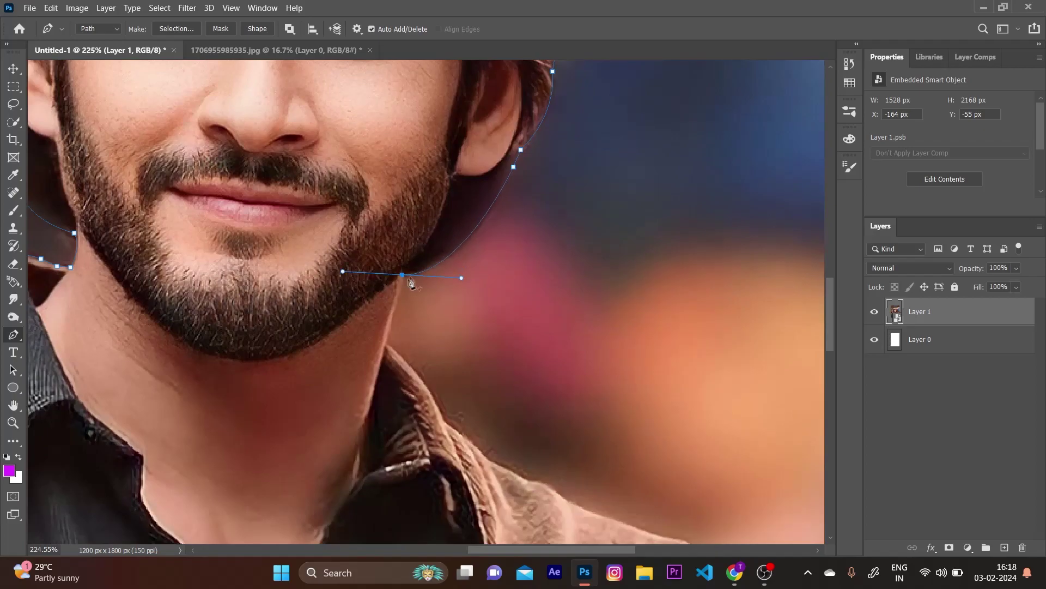
scroll(406, 301, down, 1)
click(386, 300)
scroll(385, 261, down, 3)
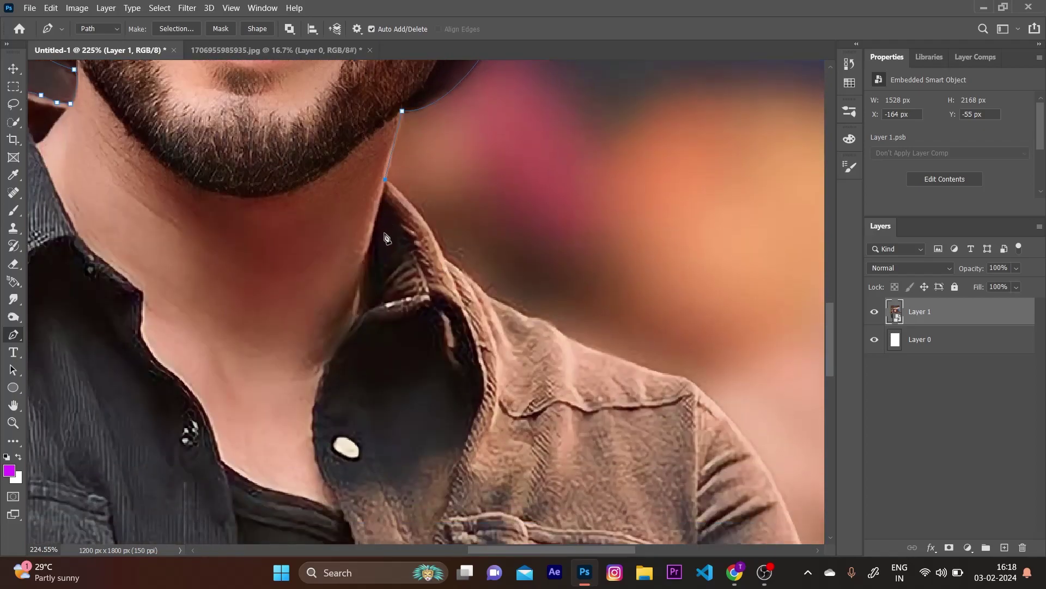
mouse_move(445, 256)
mouse_down()
mouse_move(454, 302)
mouse_move(502, 309)
mouse_up()
alt+click(444, 257)
Continue the path along the man's right shoulder
drag(567, 336, 582, 358)
scroll(572, 343, down, 3)
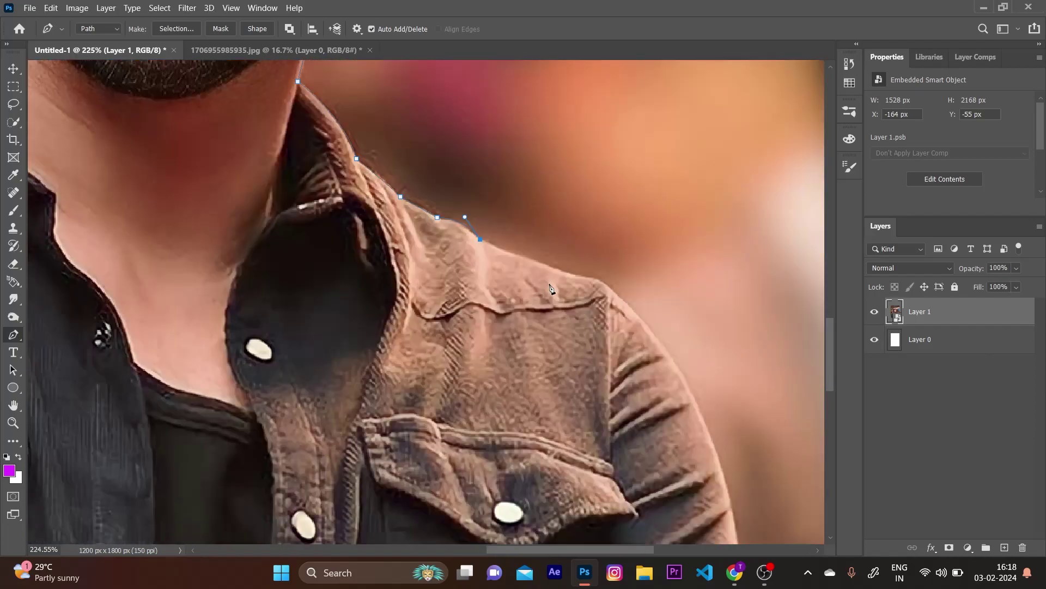
click(561, 271)
scroll(643, 333, down, 2)
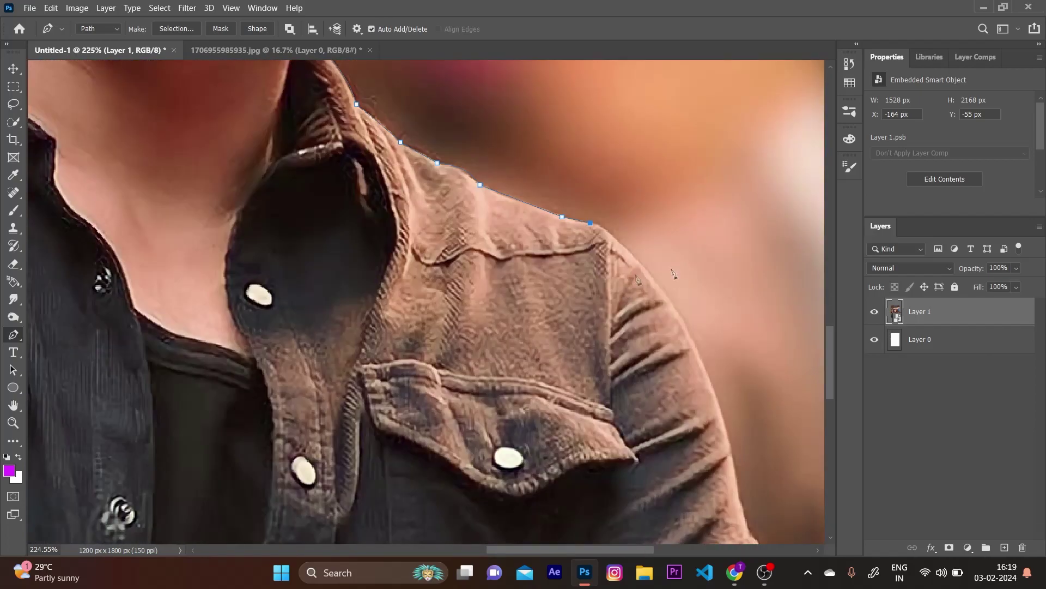
drag(635, 257, 674, 298)
scroll(693, 254, down, 2)
scroll(692, 253, down, 2)
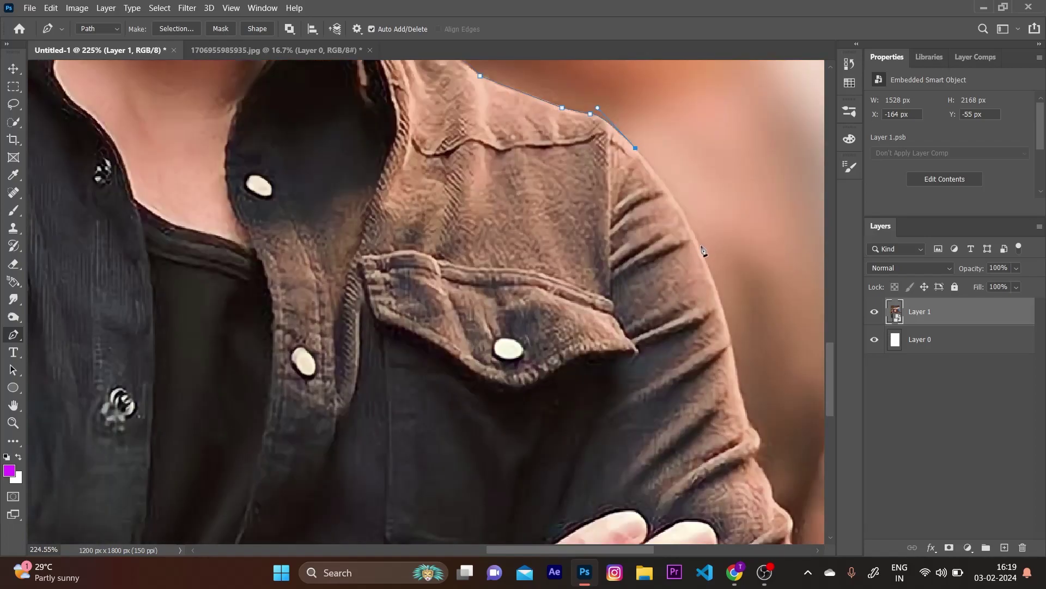
drag(701, 248, 702, 286)
scroll(728, 279, down, 2)
scroll(729, 279, down, 1)
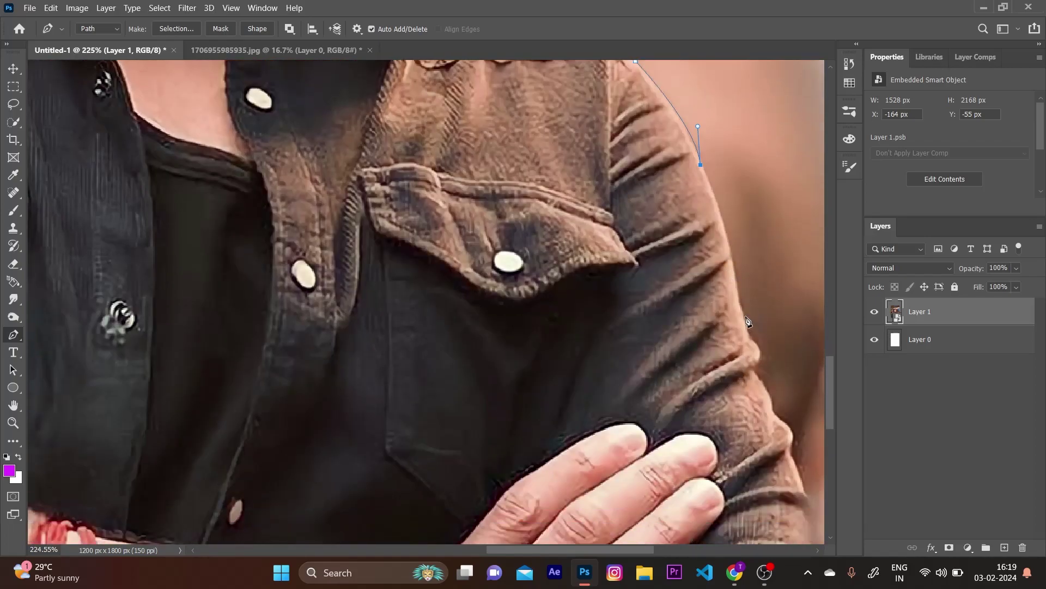
drag(739, 304, 736, 367)
scroll(762, 299, down, 2)
Trace down the arm and sleeve edge to a final point at the image bottom
click(750, 283)
scroll(758, 289, down, 2)
scroll(656, 273, right, 3)
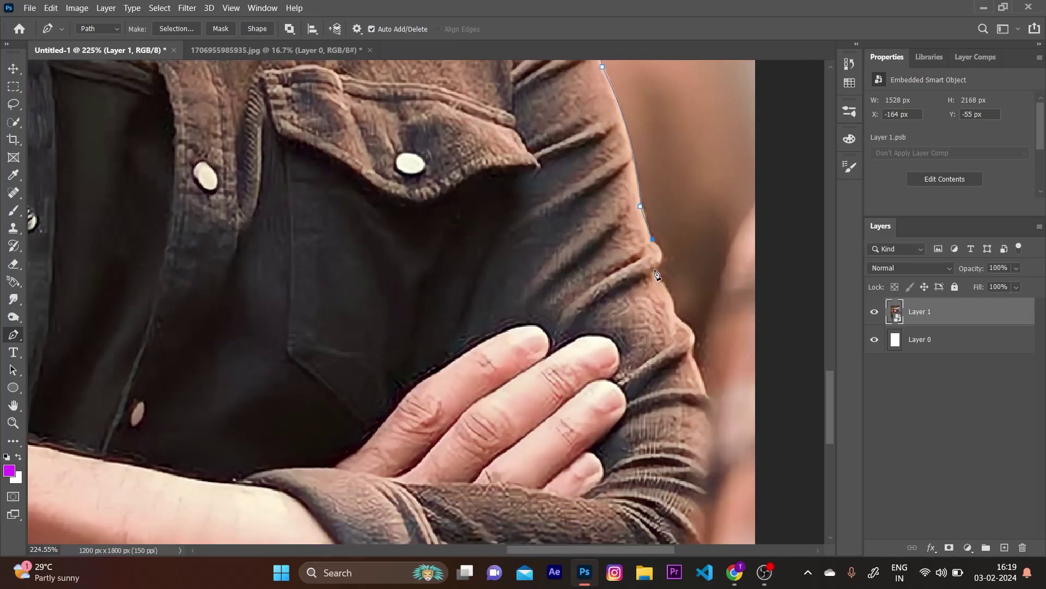
alt+click(658, 268)
click(673, 298)
click(682, 317)
scroll(684, 319, down, 2)
click(710, 349)
scroll(710, 349, down, 4)
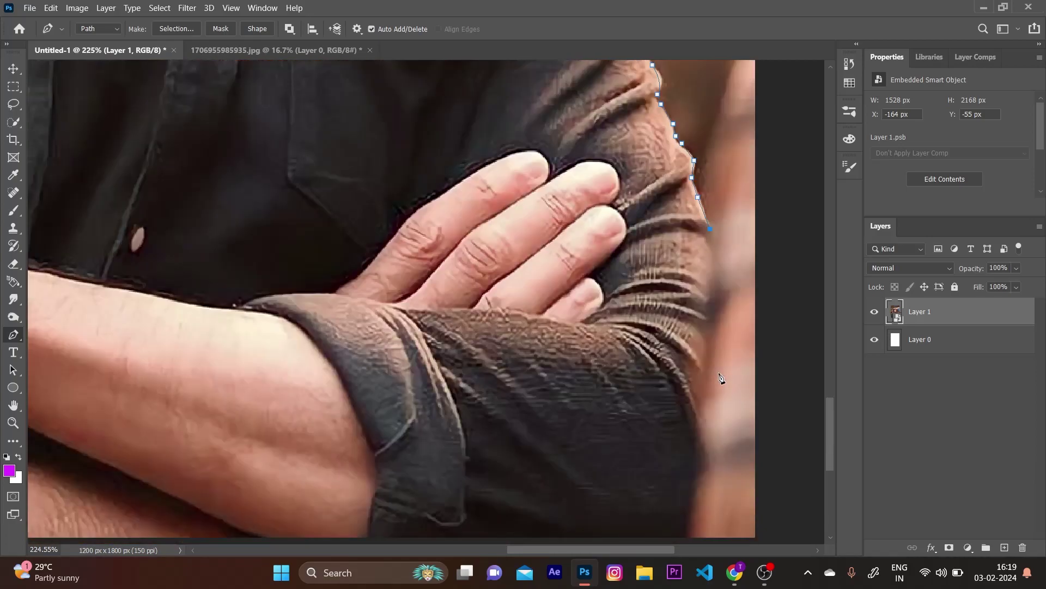
drag(702, 404, 686, 439)
scroll(703, 409, down, 5)
click(695, 403)
scroll(696, 403, down, 5)
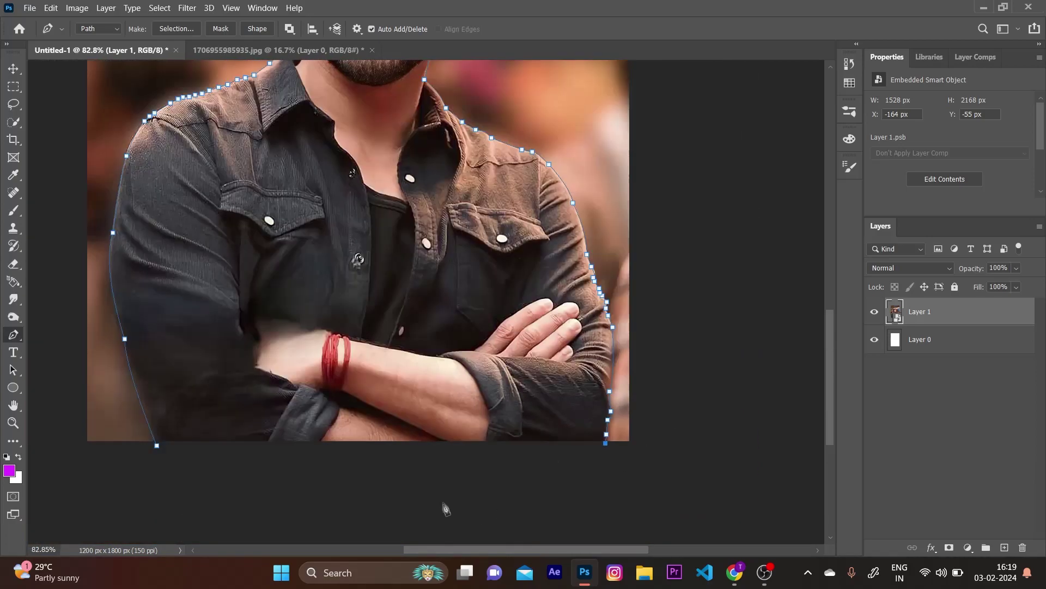
Turn the path into a selection, copy the man to a new layer and hide the original photo
scroll(418, 336, down, 4)
key(ctrl+Return)
key(ctrl+j)
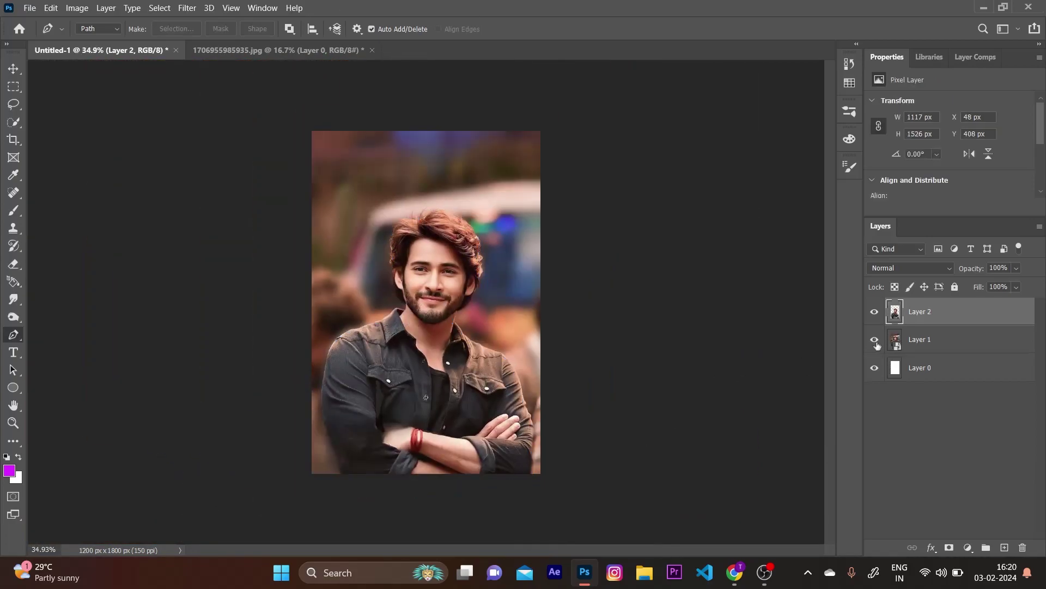
click(875, 339)
scroll(417, 231, up, 3)
scroll(417, 231, down, 2)
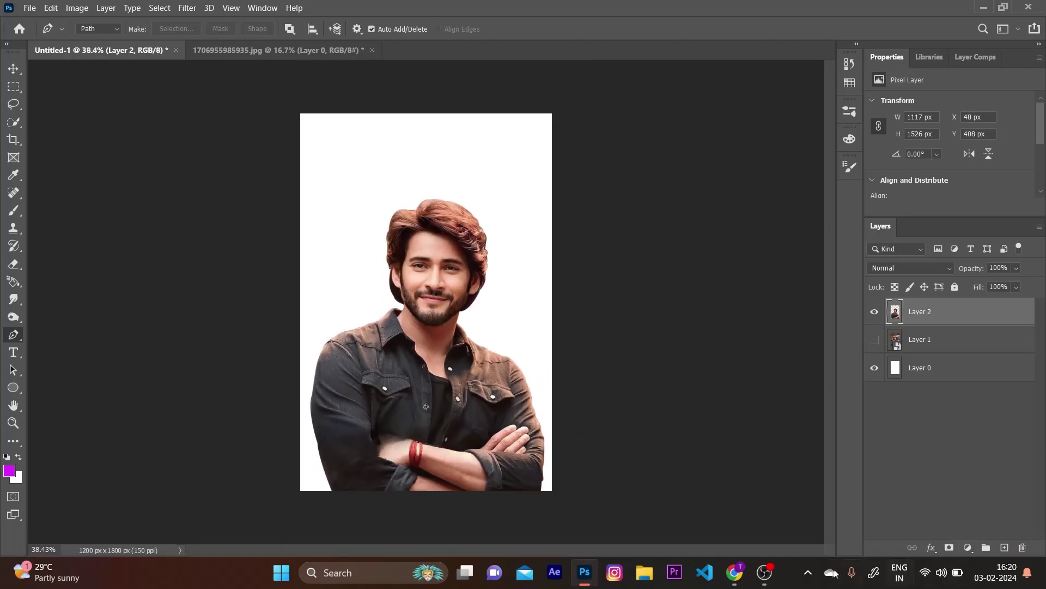
Add a #464147 dark purplish-grey Solid Color backdrop and duplicate the man's layer
click(968, 547)
click(1000, 309)
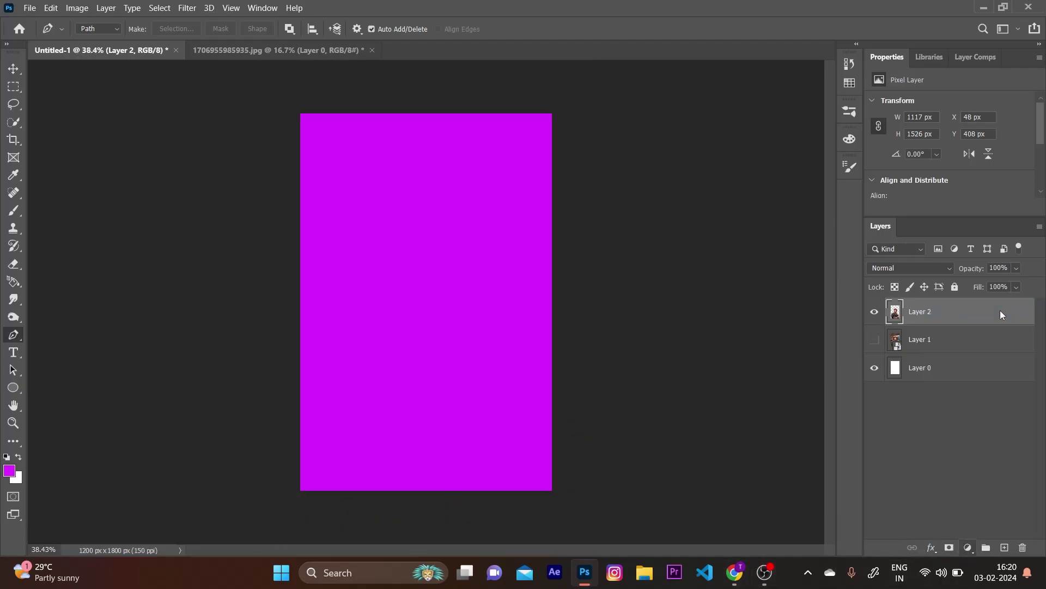
click(1017, 296)
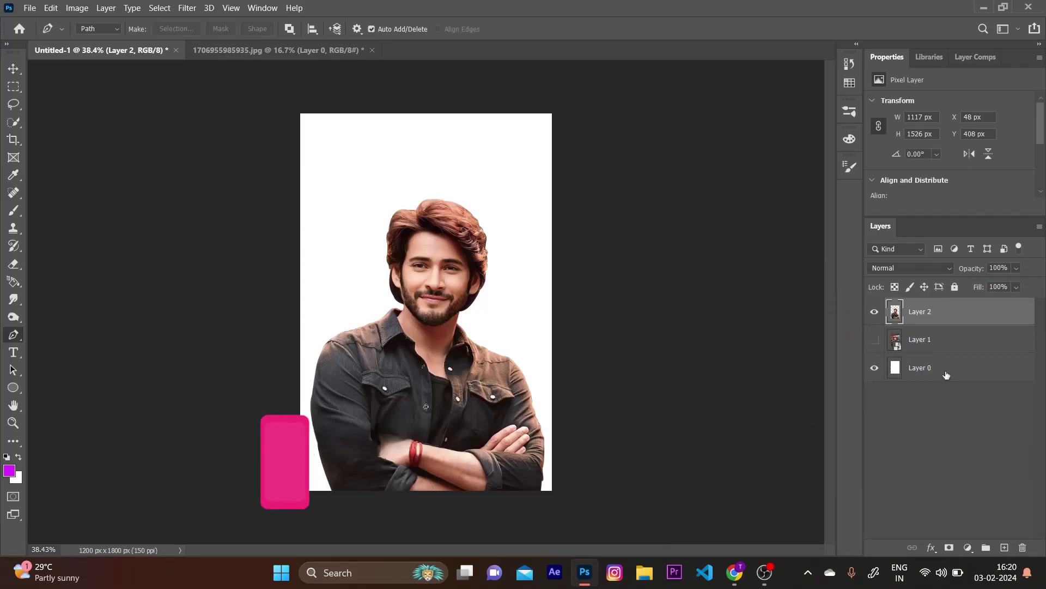
click(968, 547)
click(963, 309)
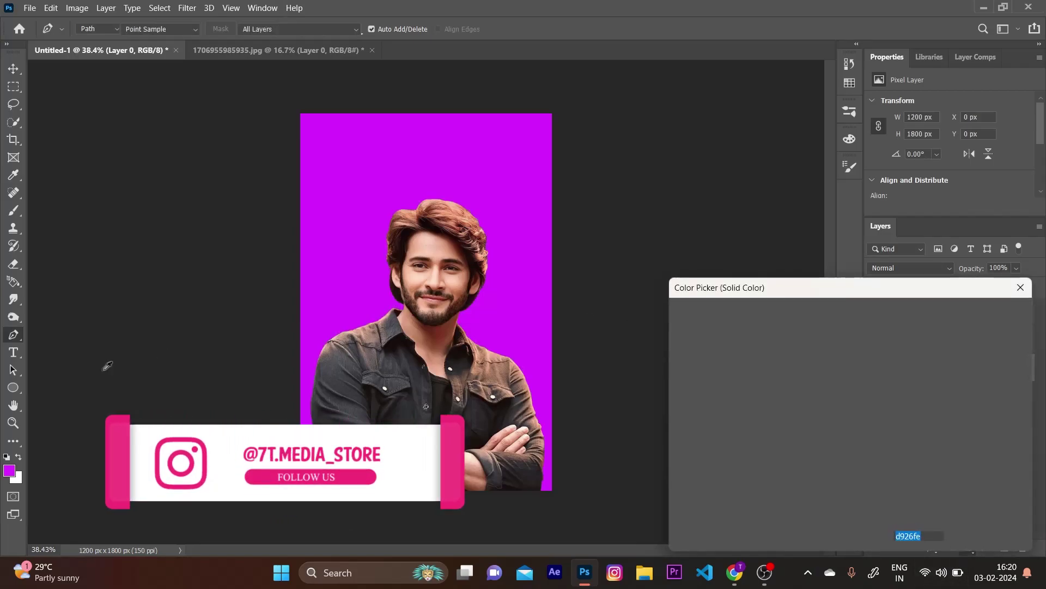
click(680, 469)
drag(679, 470, 688, 445)
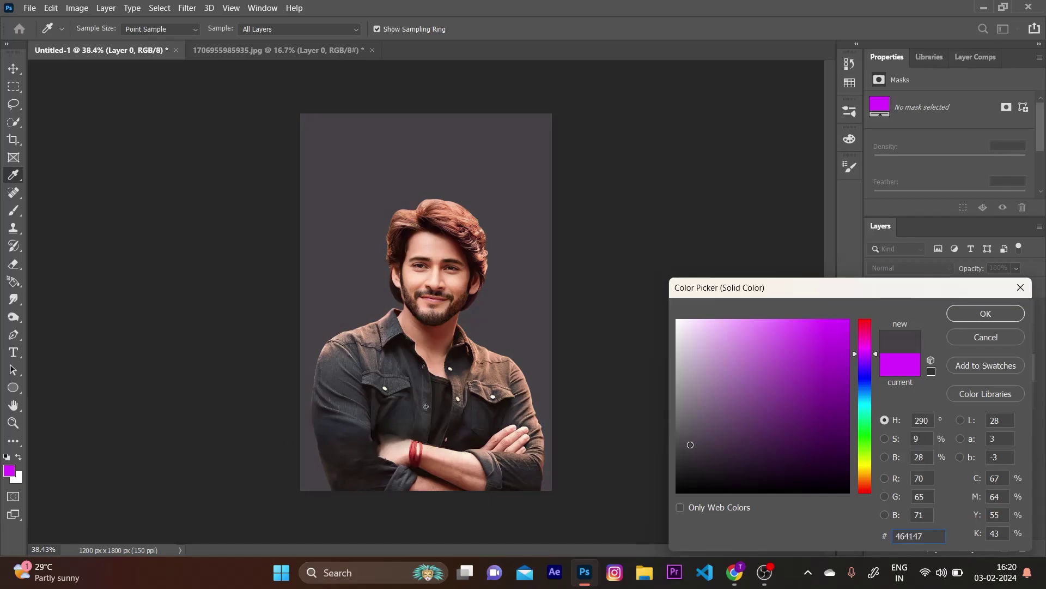
key(p)
key(Return)
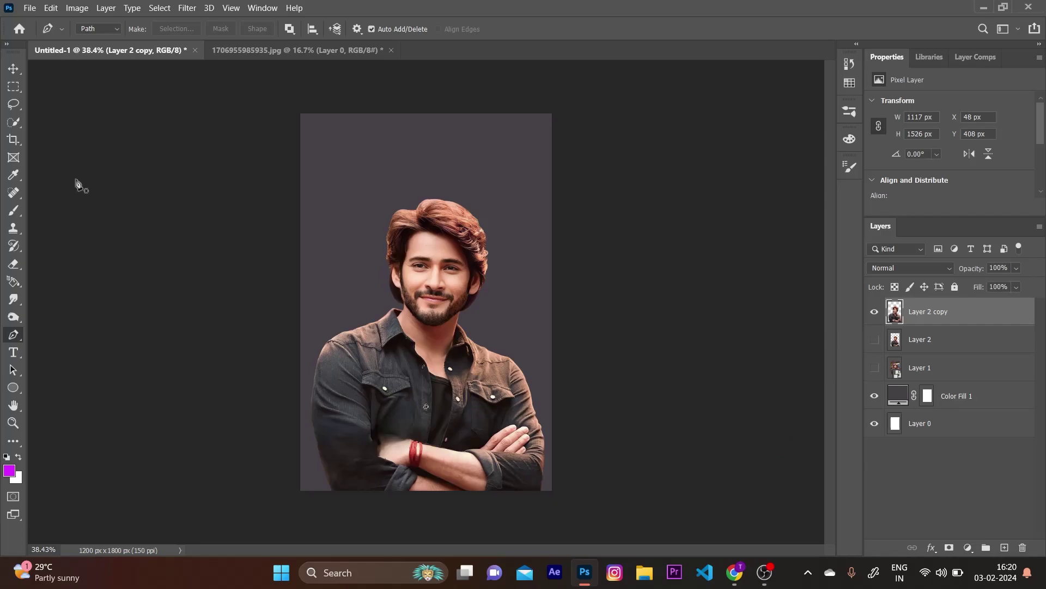
In the Camera Raw Filter, set Temperature +3, Exposure +0.10, Contrast +42 and Highlights +7
scroll(433, 273, up, 3)
scroll(545, 267, down, 1)
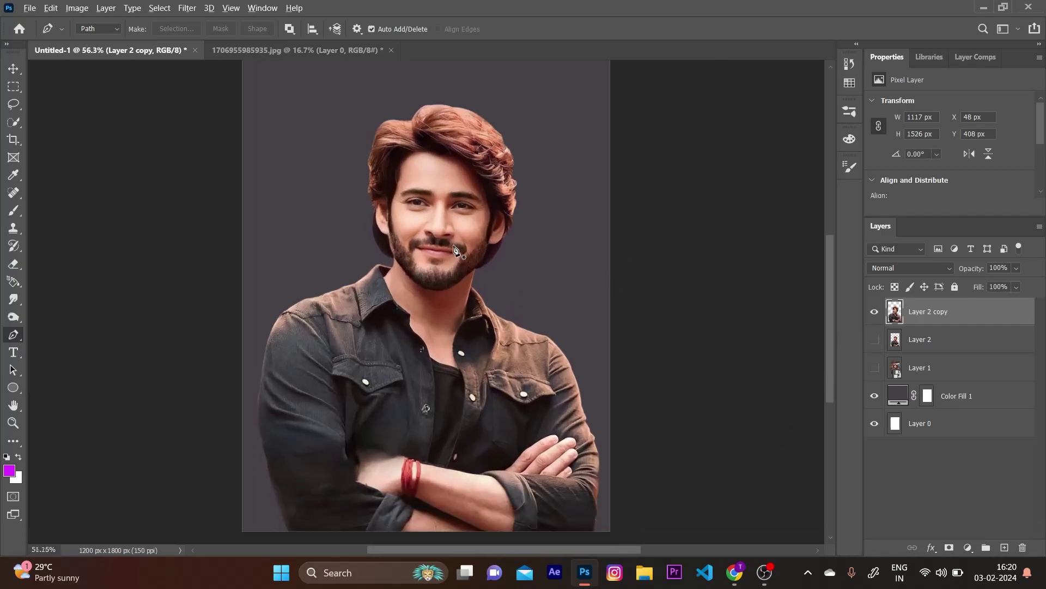
scroll(454, 250, down, 2)
click(185, 9)
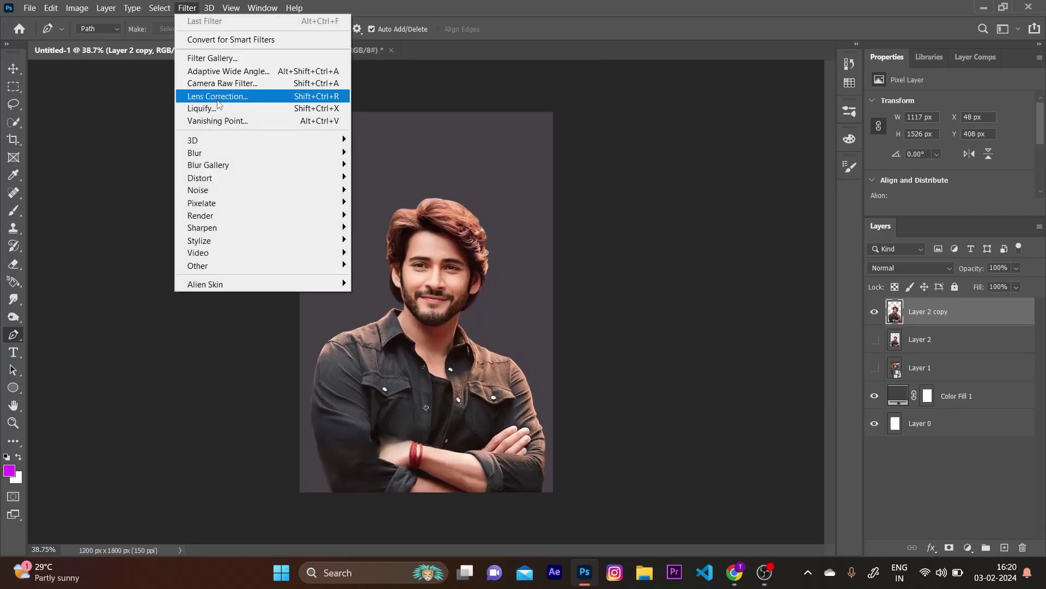
click(316, 84)
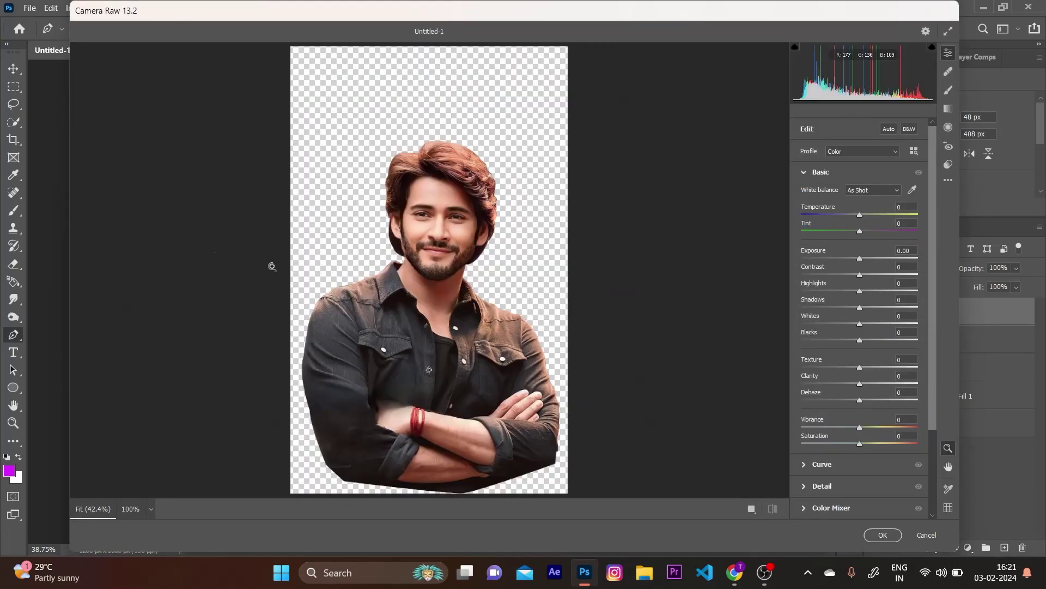
scroll(451, 224, up, 1)
scroll(444, 231, up, 1)
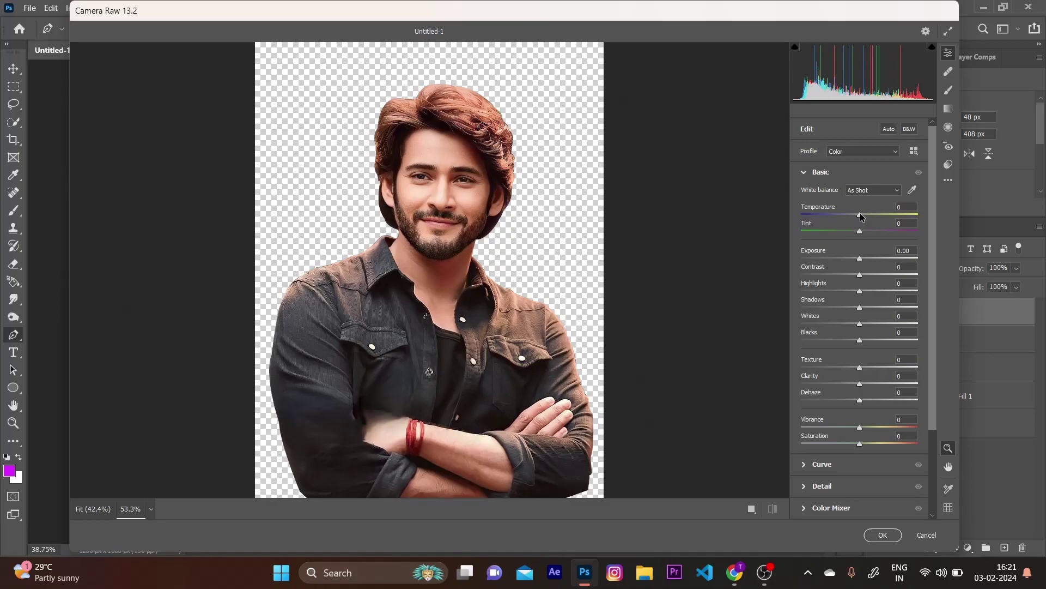
drag(860, 217, 862, 216)
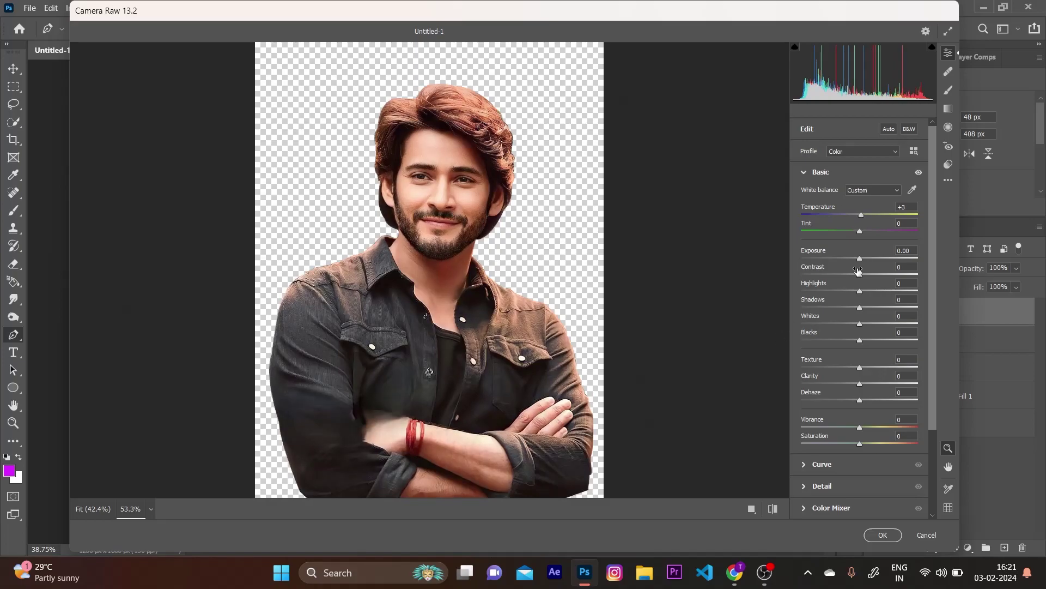
mouse_move(859, 261)
mouse_down()
mouse_move(888, 282)
mouse_move(896, 276)
mouse_move(863, 261)
mouse_move(885, 277)
mouse_move(840, 304)
mouse_up()
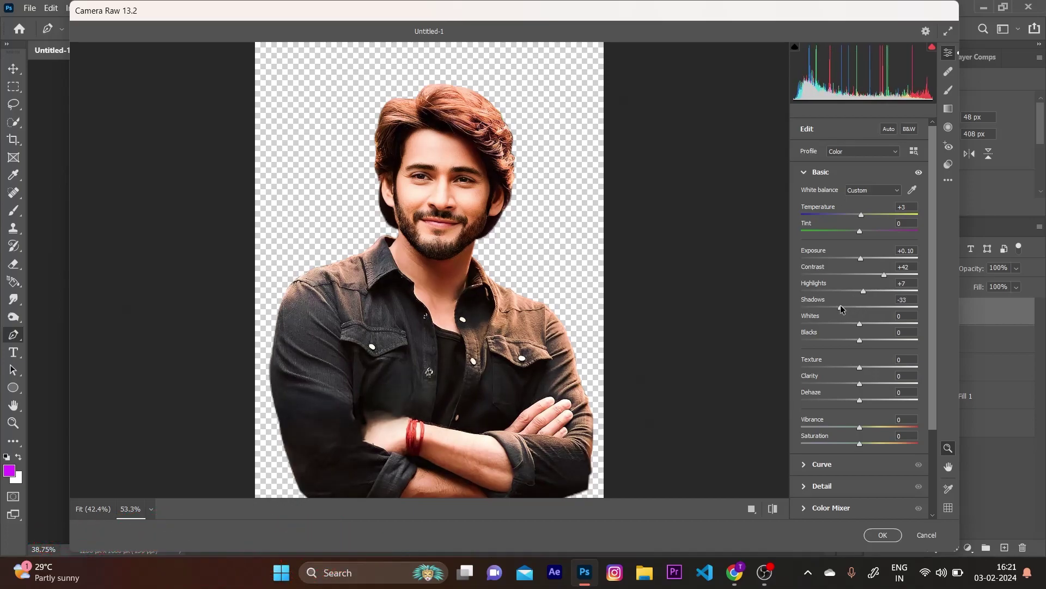
Set Shadows -5, Whites -19, Blacks +1, Texture +6 and Vibrance +2, then apply the grade
mouse_move(843, 308)
mouse_down()
mouse_move(858, 308)
mouse_move(851, 325)
mouse_up()
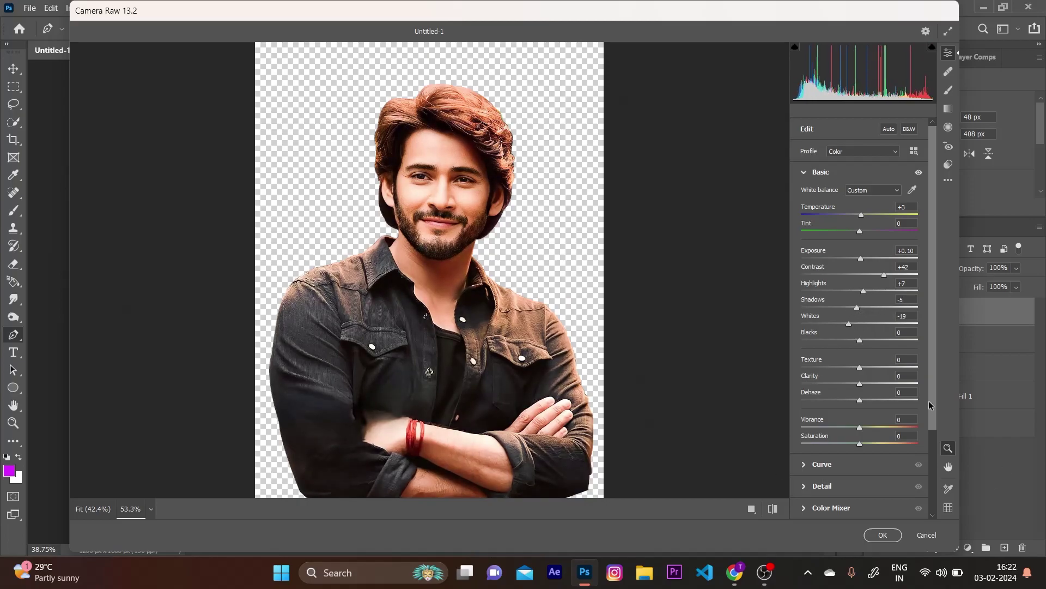
mouse_move(864, 342)
mouse_down()
mouse_move(881, 339)
mouse_move(859, 340)
mouse_move(865, 370)
mouse_up()
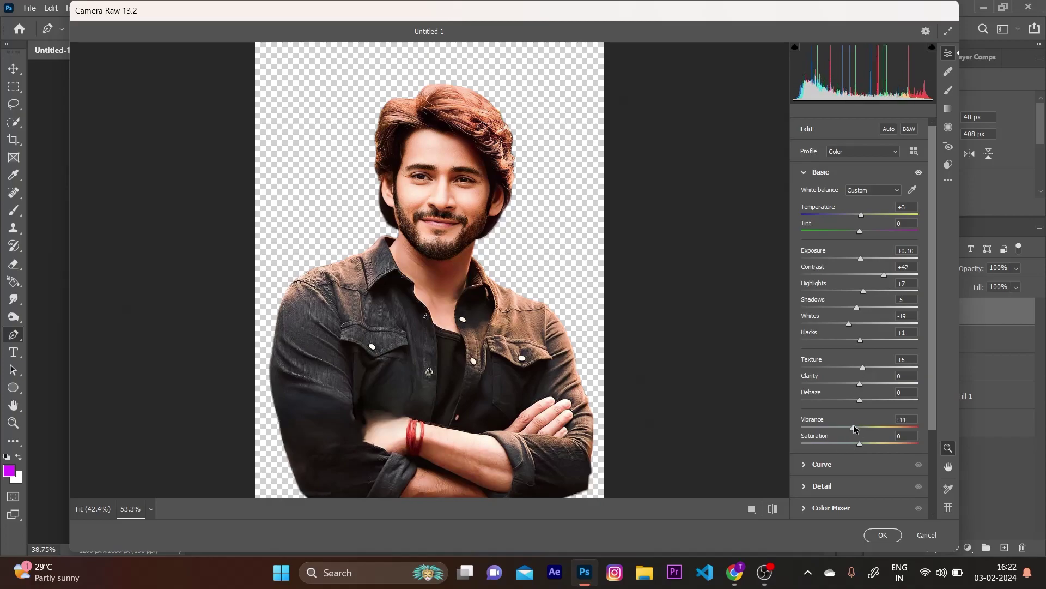
drag(860, 430, 862, 430)
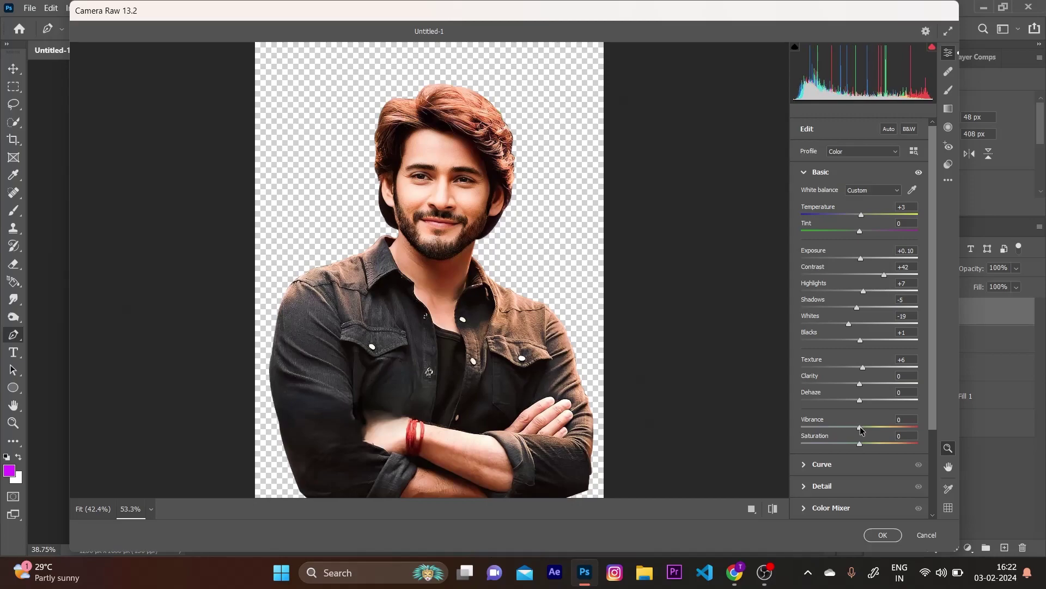
click(772, 508)
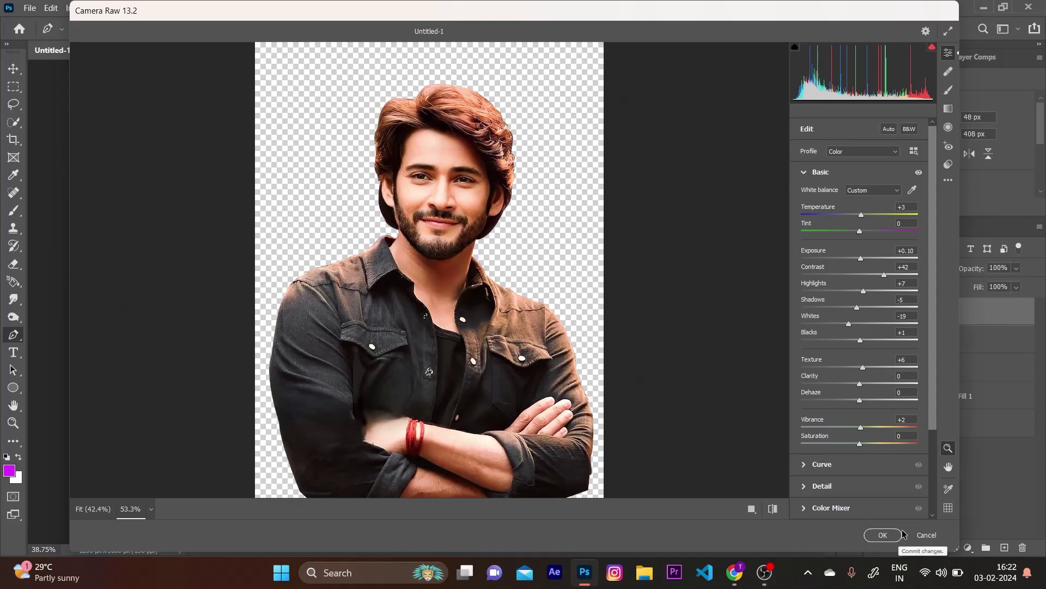
click(883, 535)
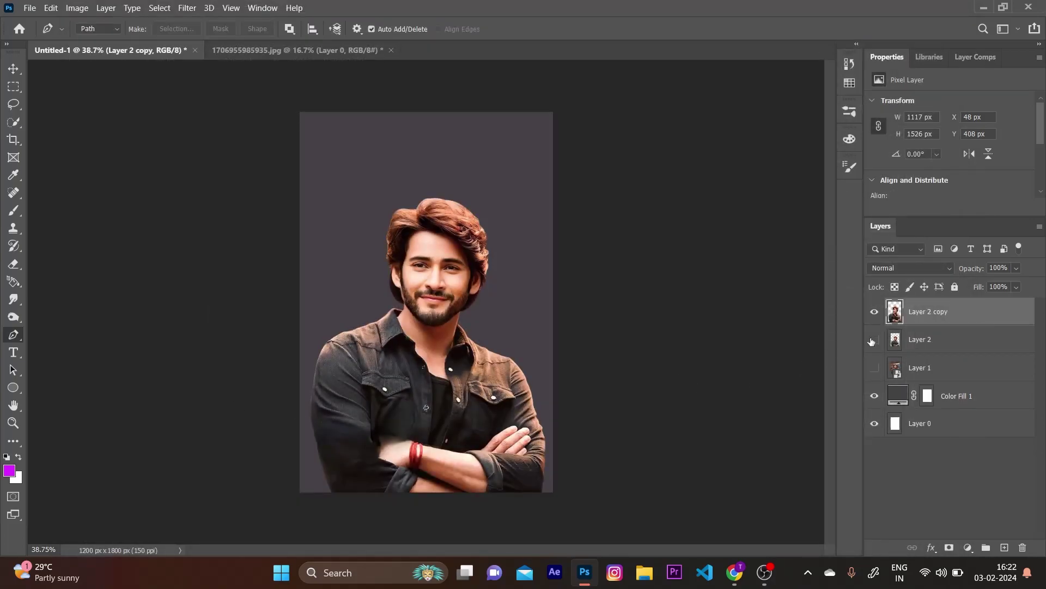
Compare the graded copy with the original, then hide the original Layer 2
click(875, 311)
click(874, 339)
scroll(436, 354, up, 3)
scroll(436, 354, up, 3)
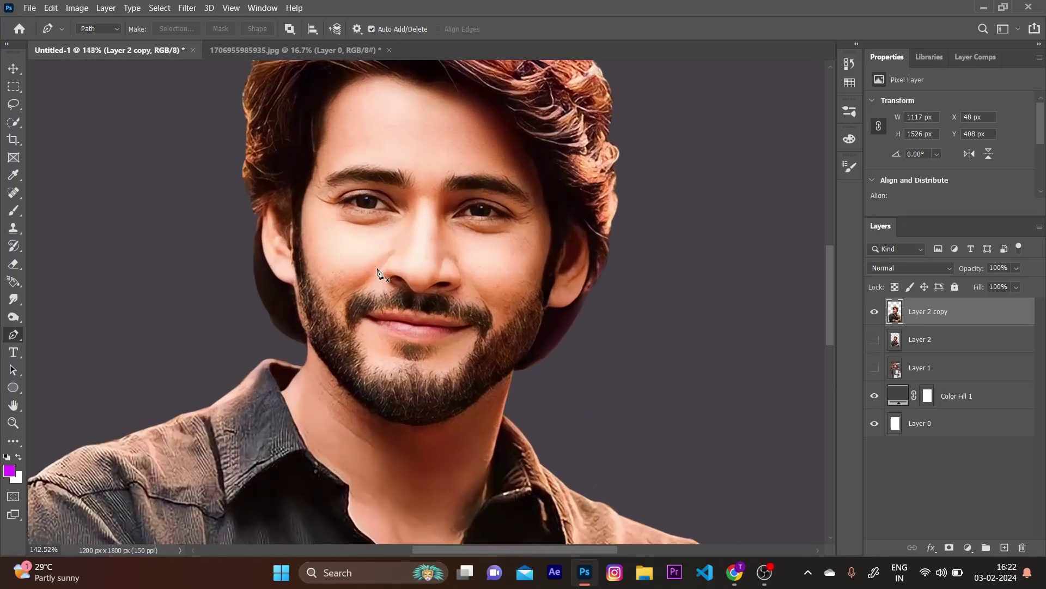
scroll(527, 293, up, 2)
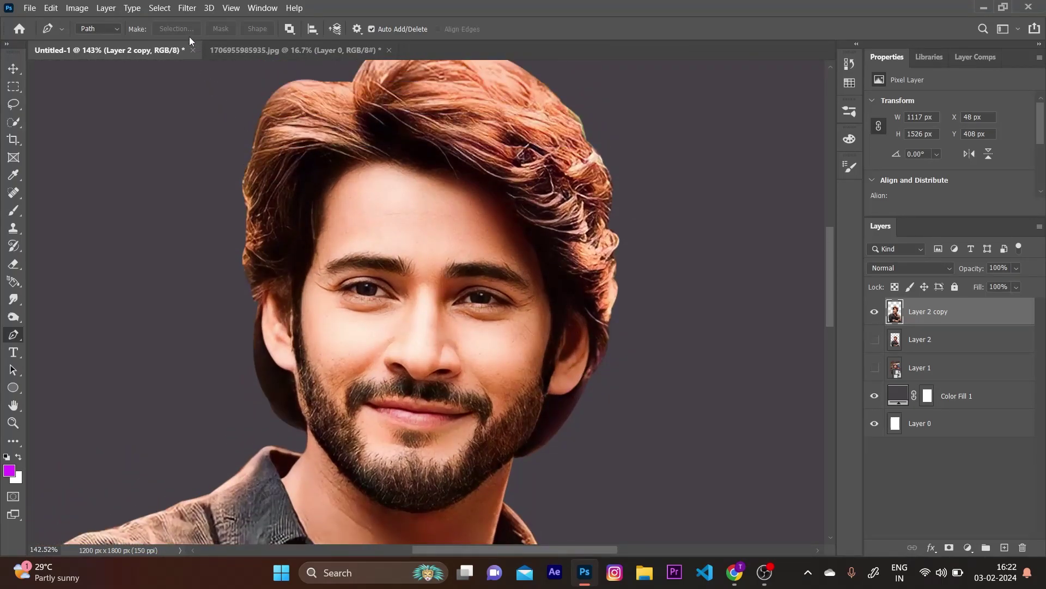
Apply Unsharp Mask with Amount 85%, Radius 33.9 px and Threshold 63, checking the face preview
click(190, 9)
mouse_move(199, 241)
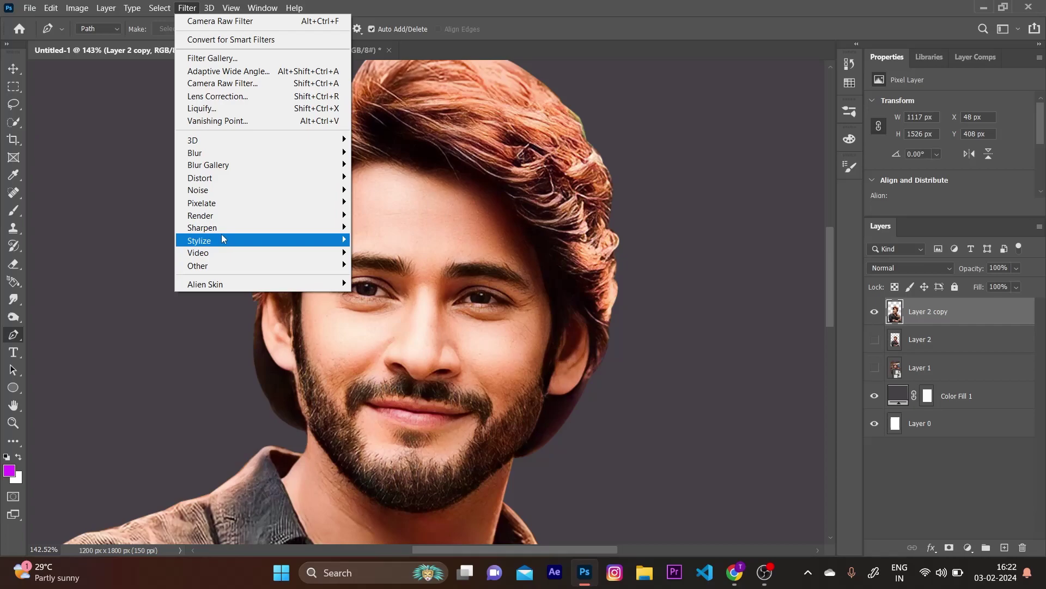
click(421, 291)
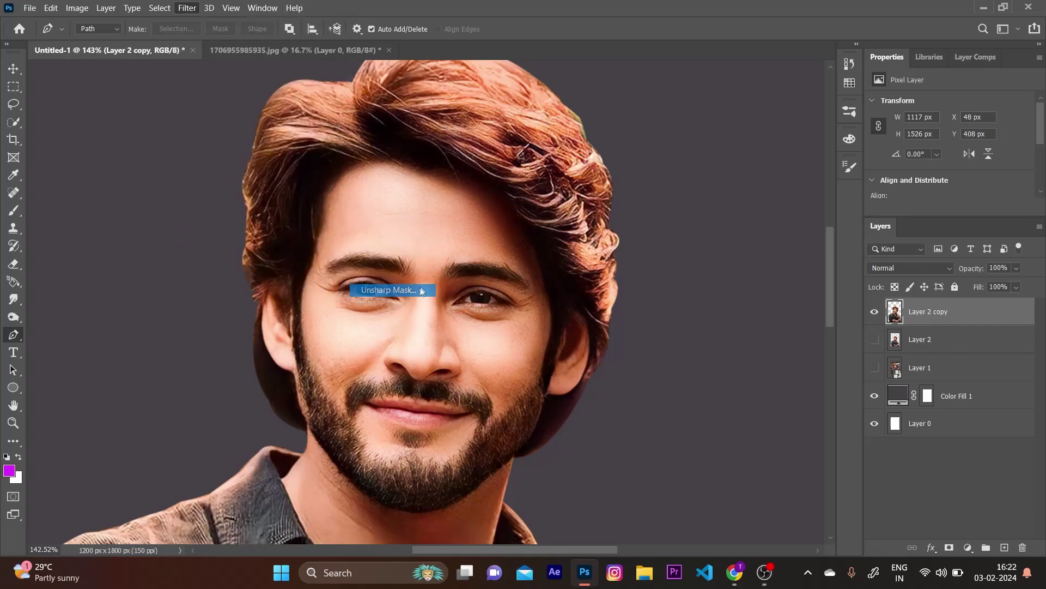
drag(767, 324, 794, 323)
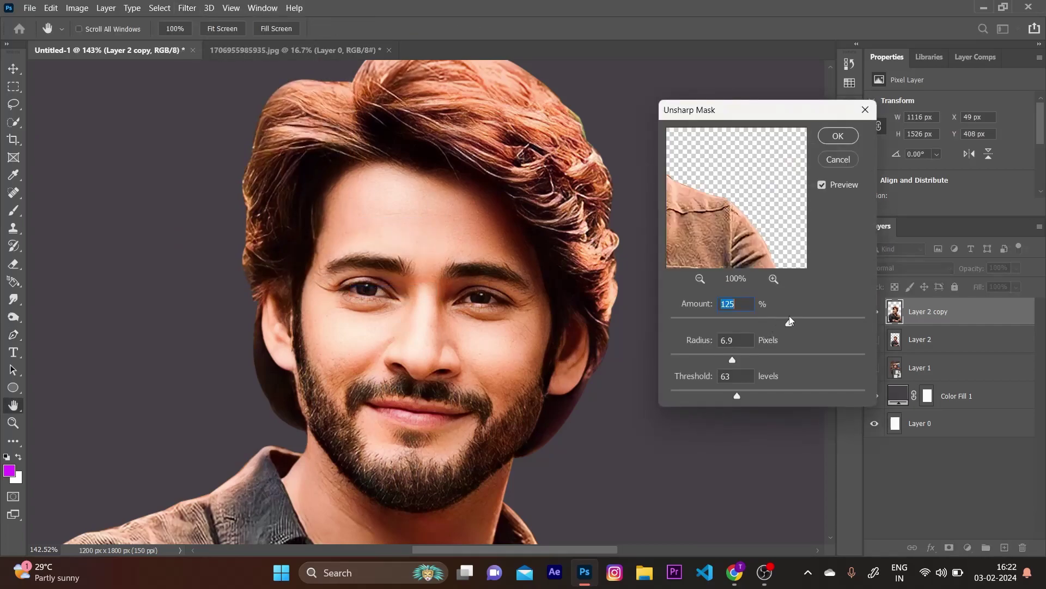
drag(702, 358, 767, 352)
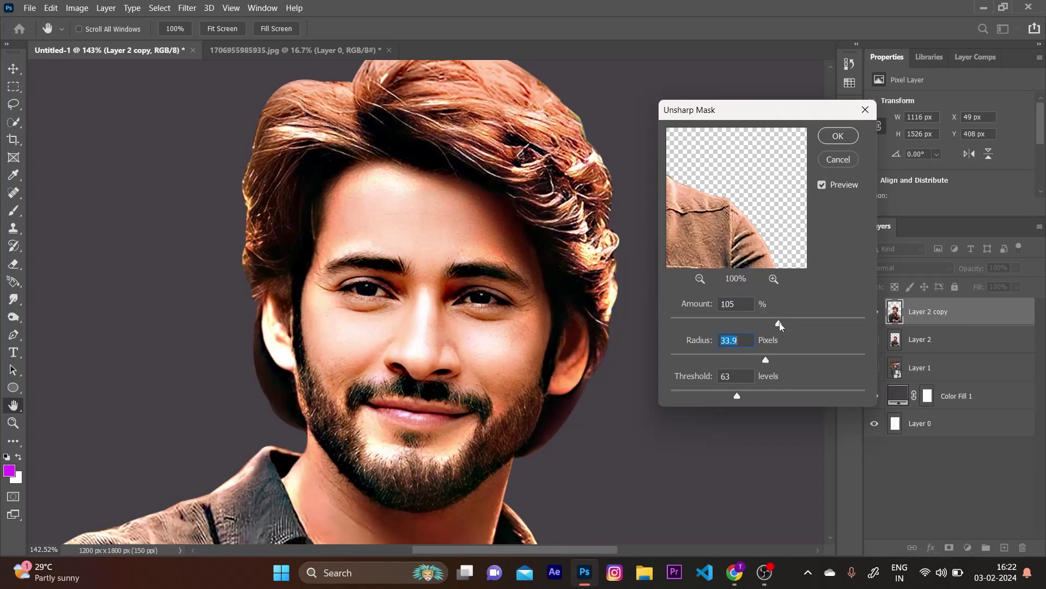
mouse_move(789, 323)
mouse_down()
mouse_move(740, 325)
mouse_move(755, 325)
mouse_up()
click(823, 185)
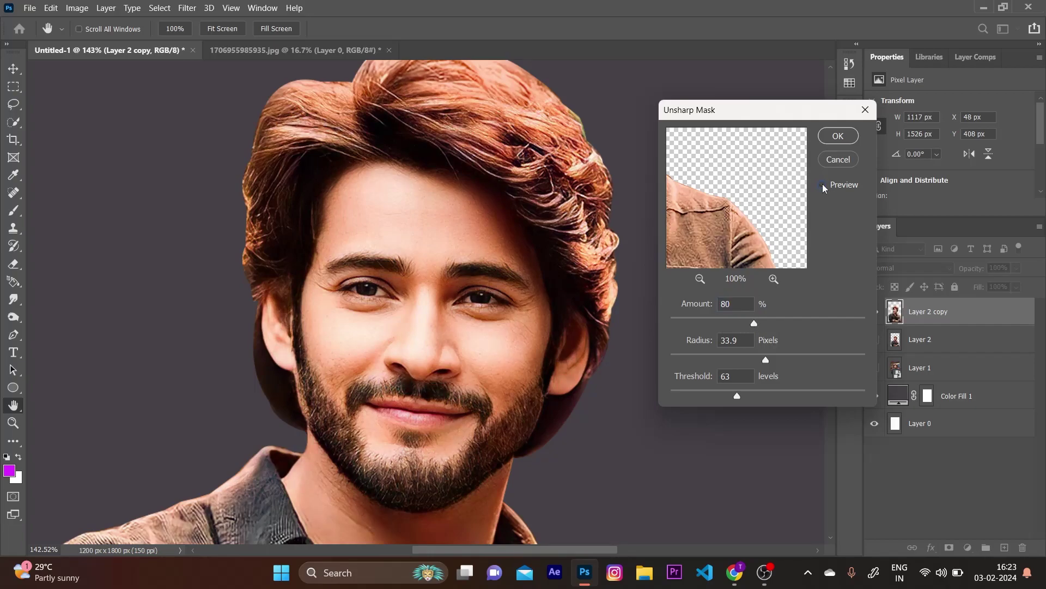
click(823, 186)
click(823, 186)
click(823, 186)
click(823, 186)
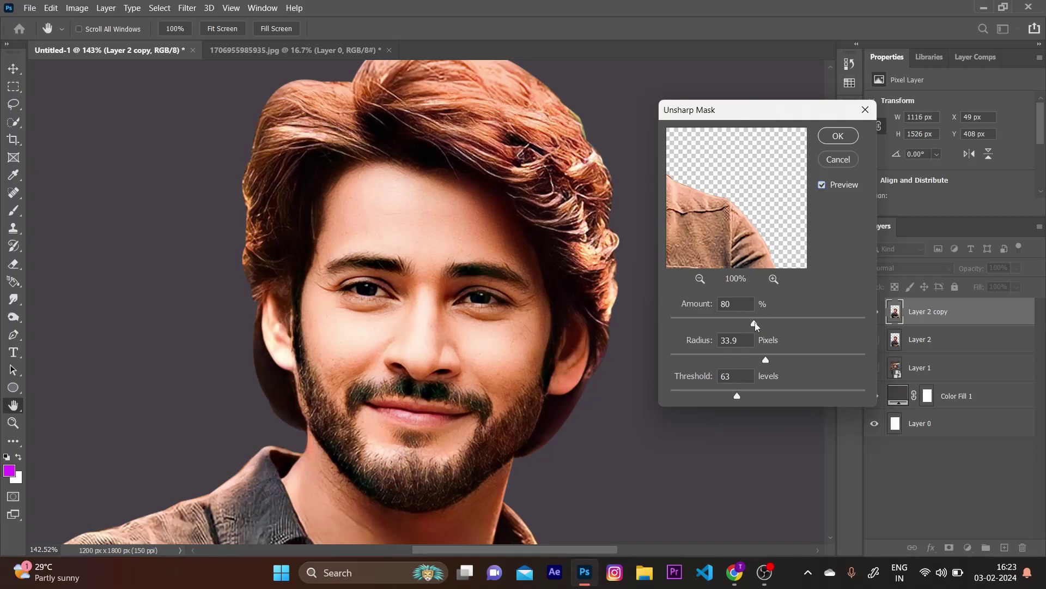
drag(755, 325, 761, 325)
click(840, 137)
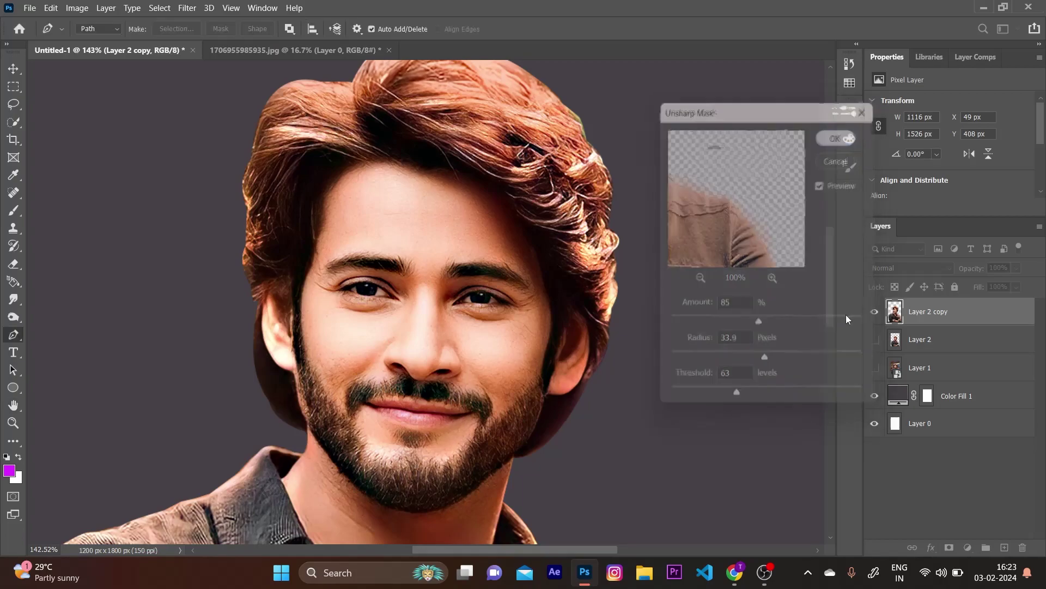
Duplicate the Layer 2 copy portrait layer and hide the original
scroll(389, 382, down, 3)
key(p)
scroll(389, 381, down, 3)
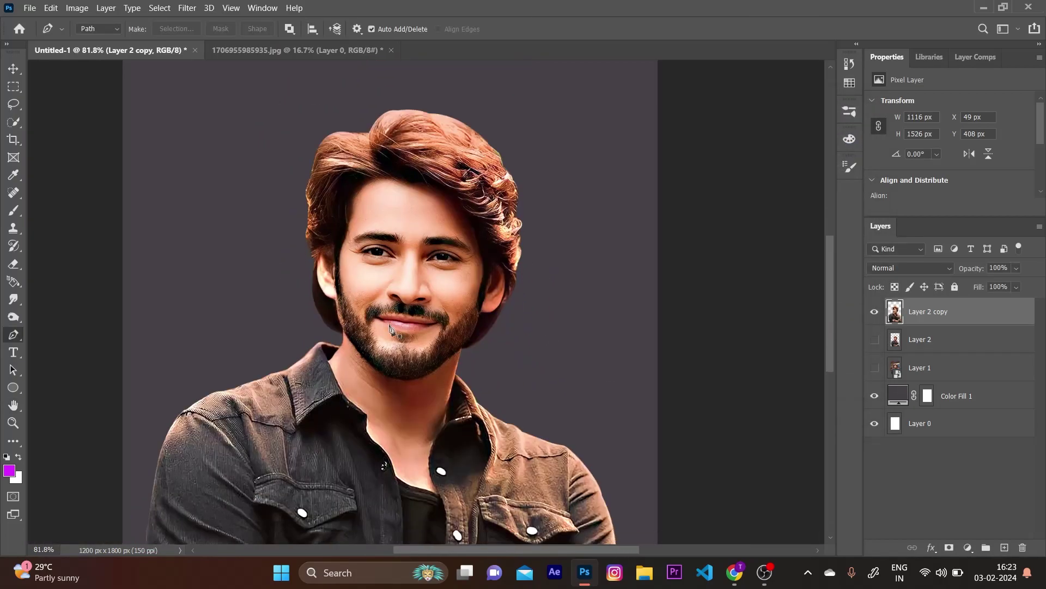
scroll(398, 327, down, 1)
scroll(406, 270, up, 3)
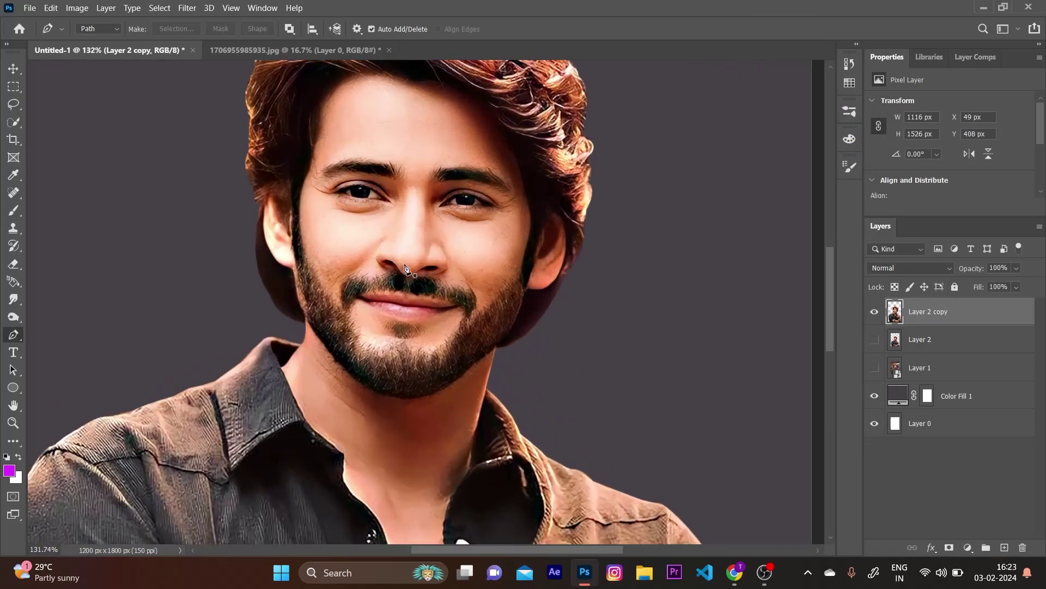
scroll(406, 273, up, 2)
scroll(406, 283, up, 2)
scroll(406, 294, up, 2)
scroll(414, 272, down, 3)
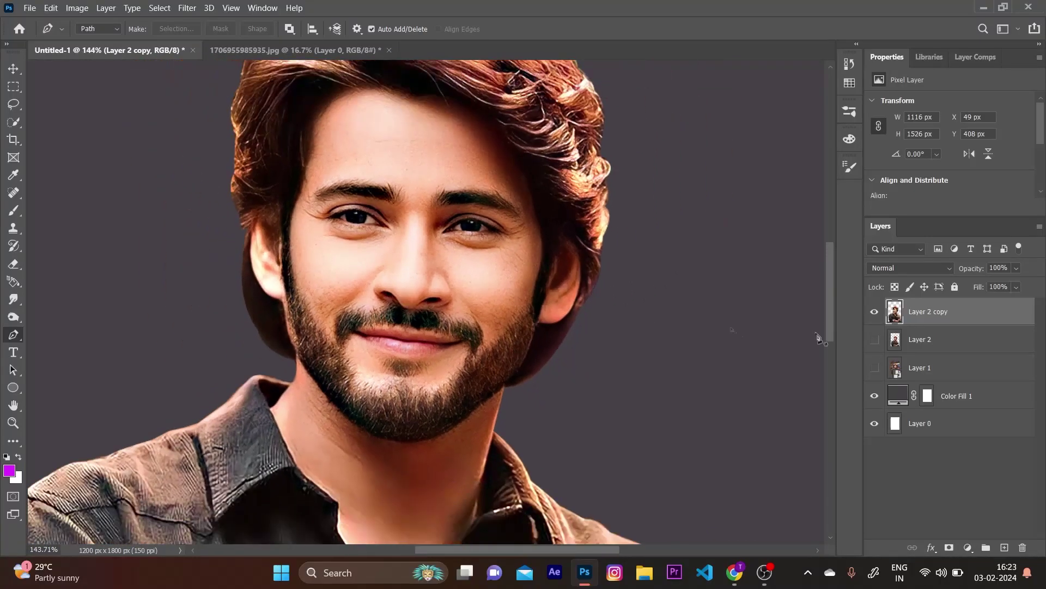
drag(989, 318, 1005, 547)
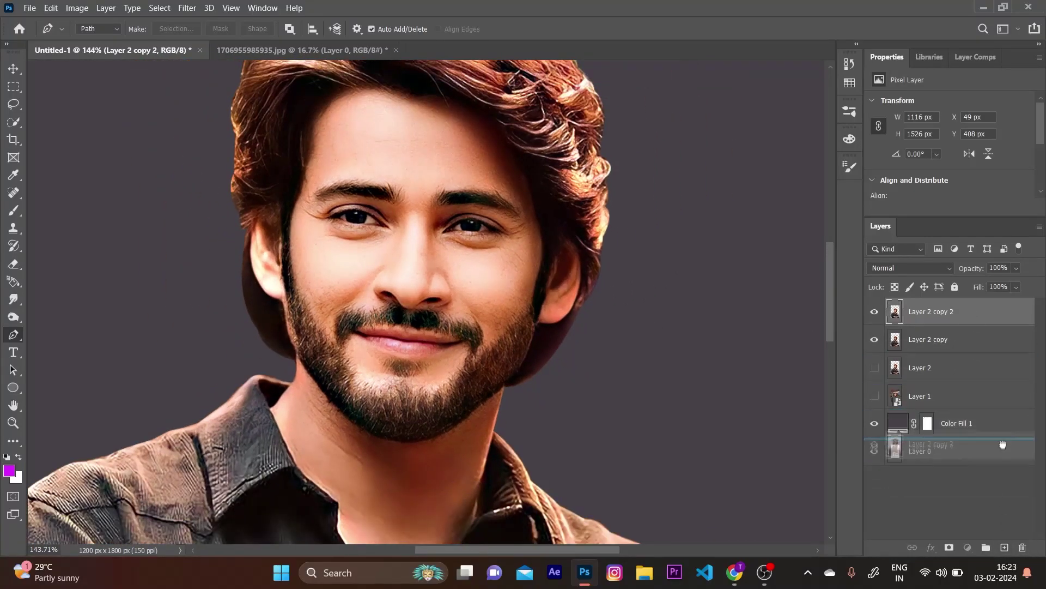
drag(990, 314, 1004, 547)
click(874, 368)
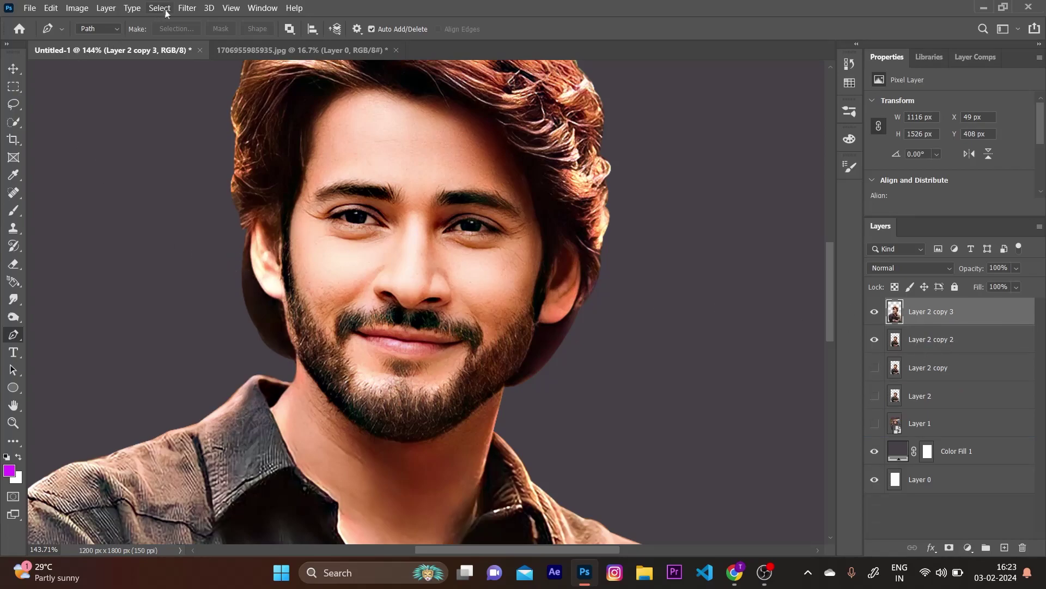
Apply a High Pass filter with a 1.5-pixel radius to the new copy
click(188, 9)
mouse_move(261, 266)
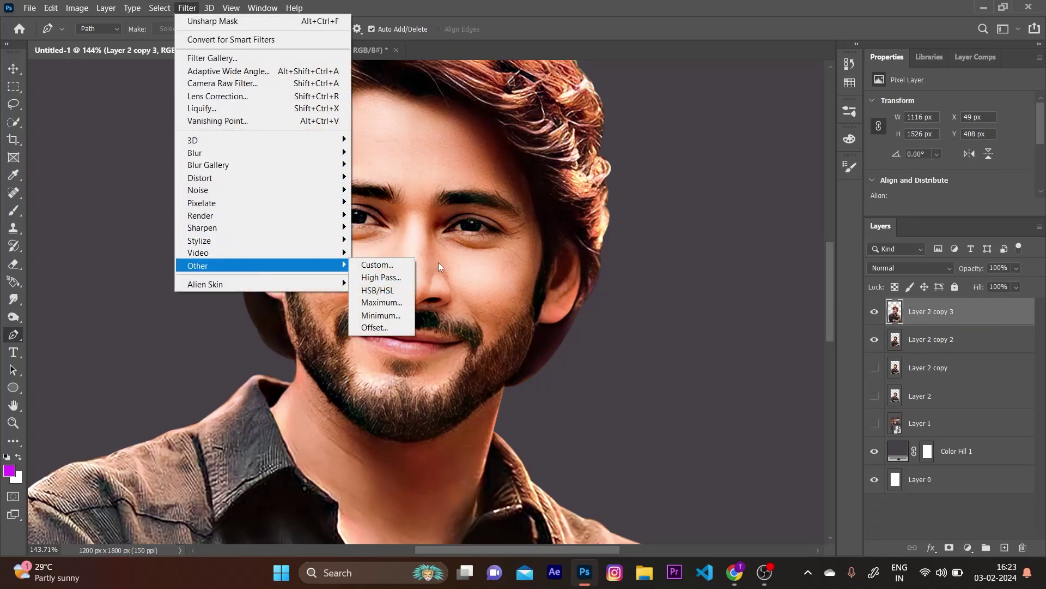
click(395, 279)
drag(507, 98, 765, 111)
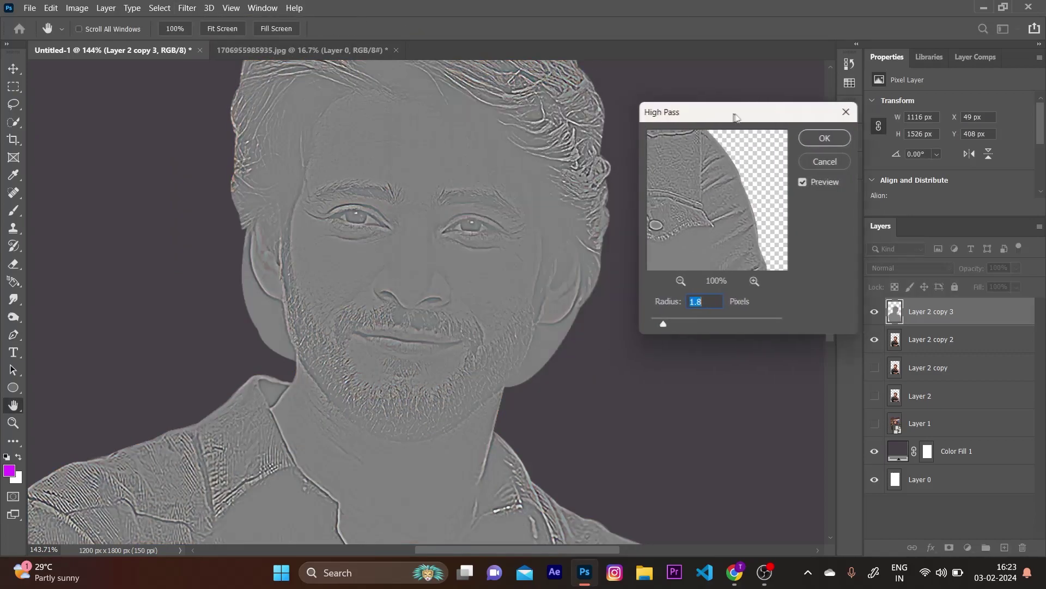
drag(697, 318, 695, 318)
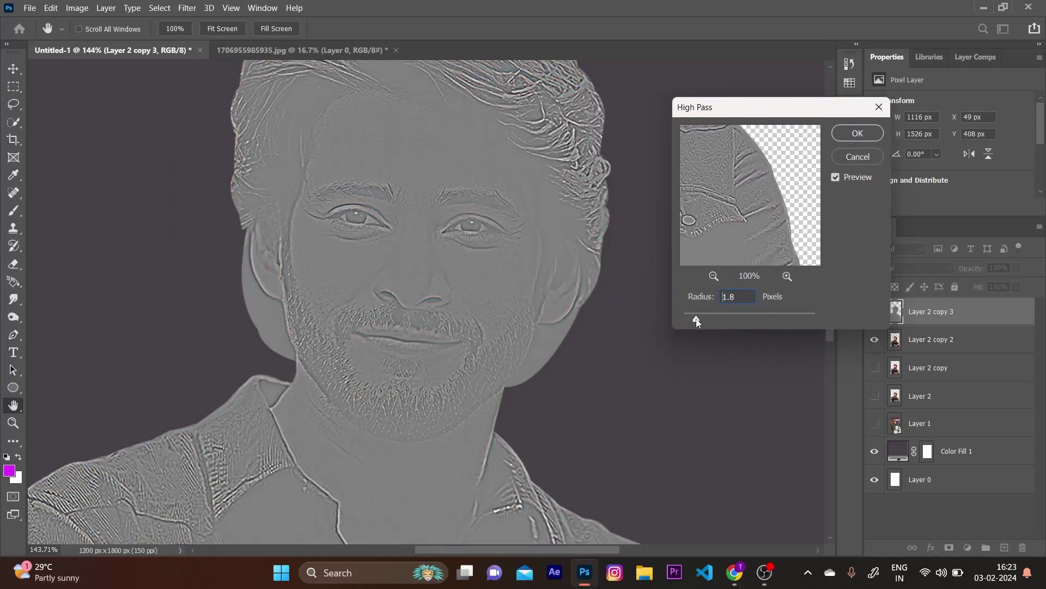
click(854, 136)
key(p)
alt+scroll(523, 327, down, 3)
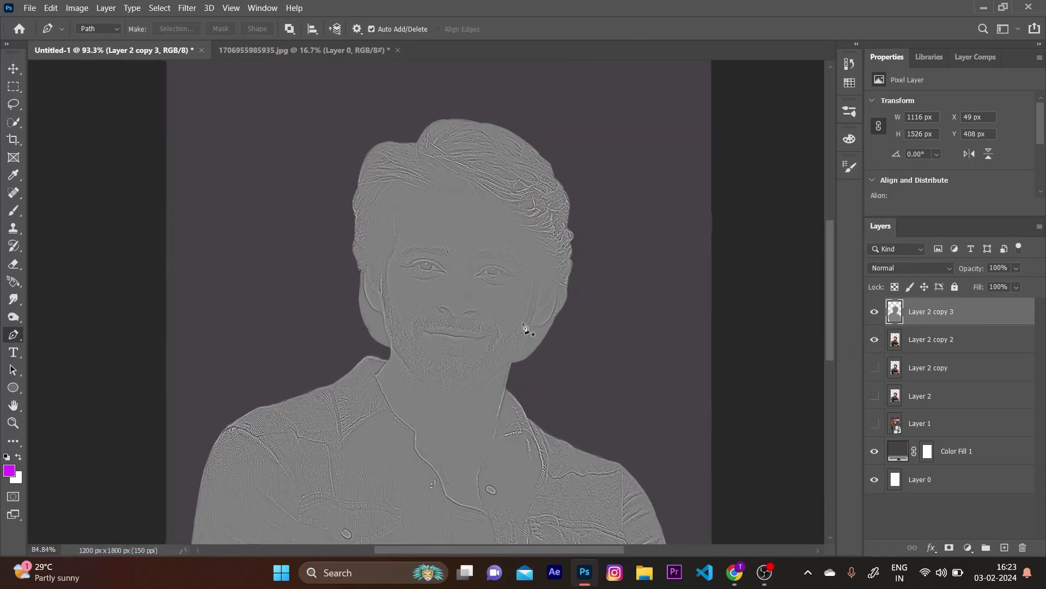
alt+scroll(523, 327, down, 2)
Set the High Pass detail layer's blend mode to Linear Light
right_click(944, 314)
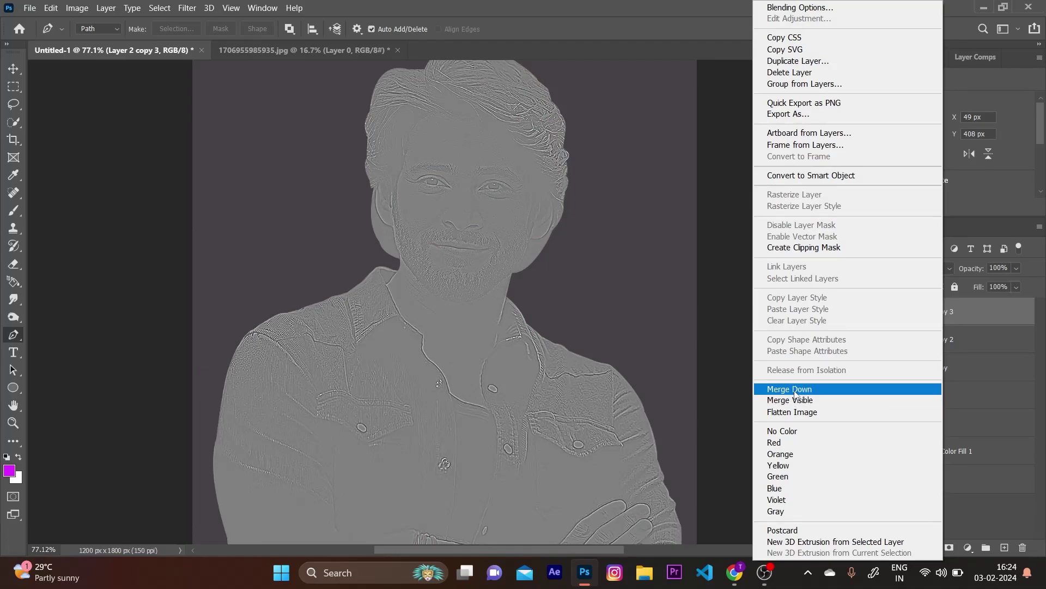
click(999, 316)
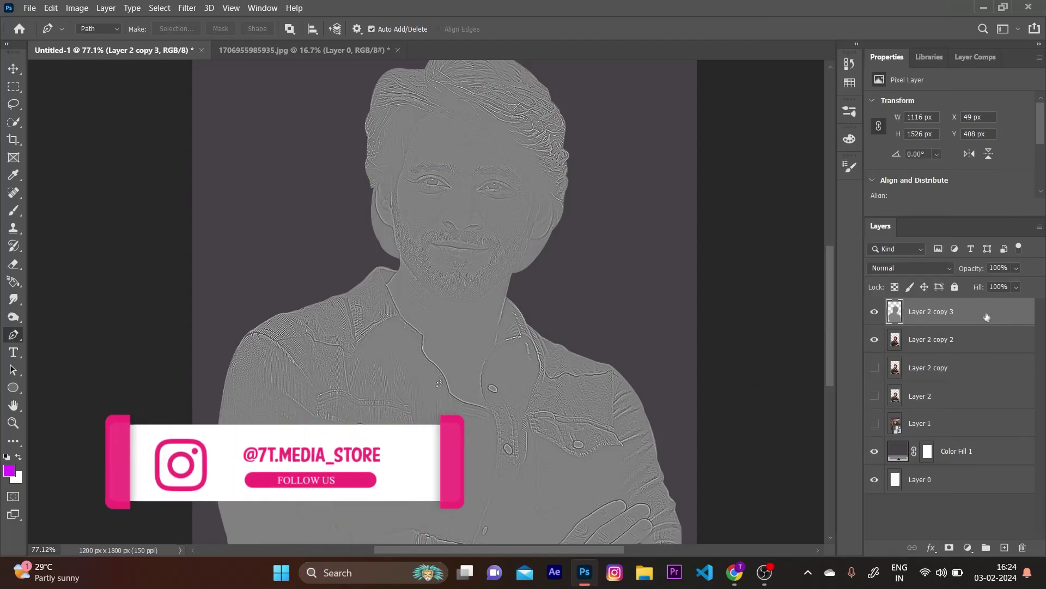
click(897, 267)
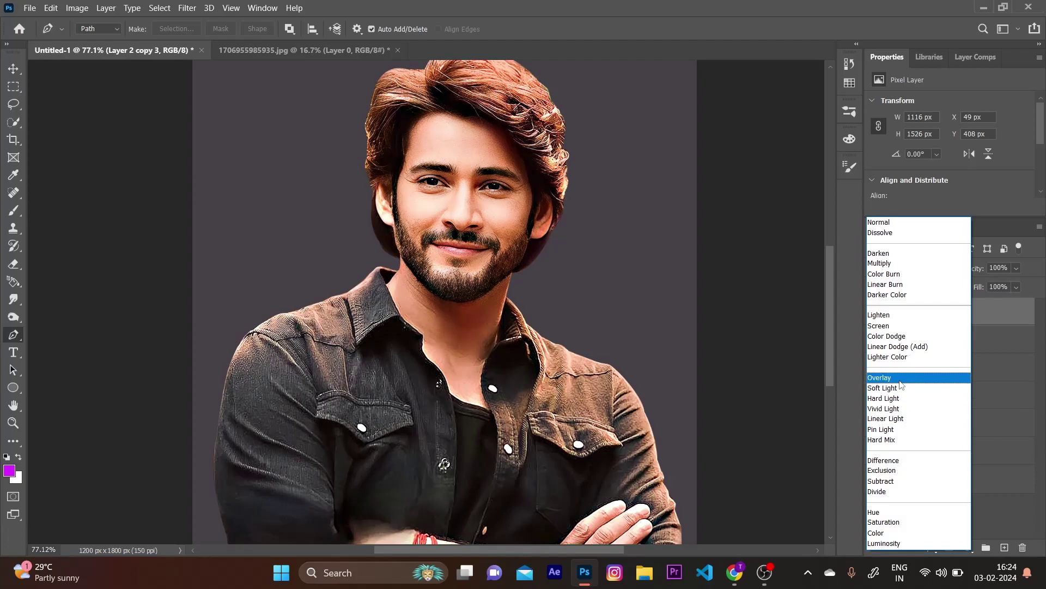
click(903, 417)
Merge the detail layer down into the portrait copy below
right_click(956, 315)
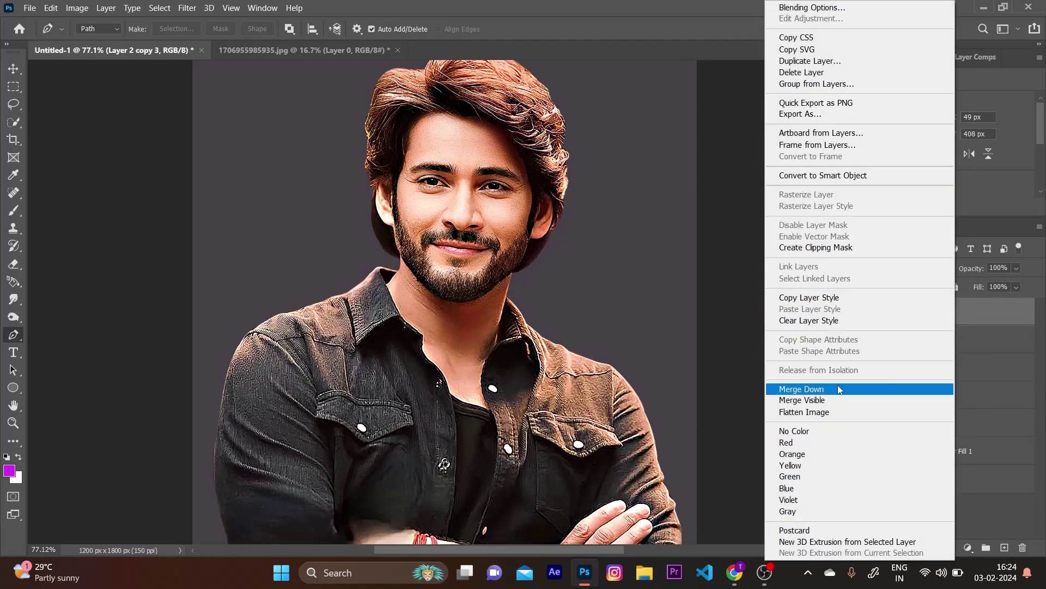
click(839, 389)
click(875, 312)
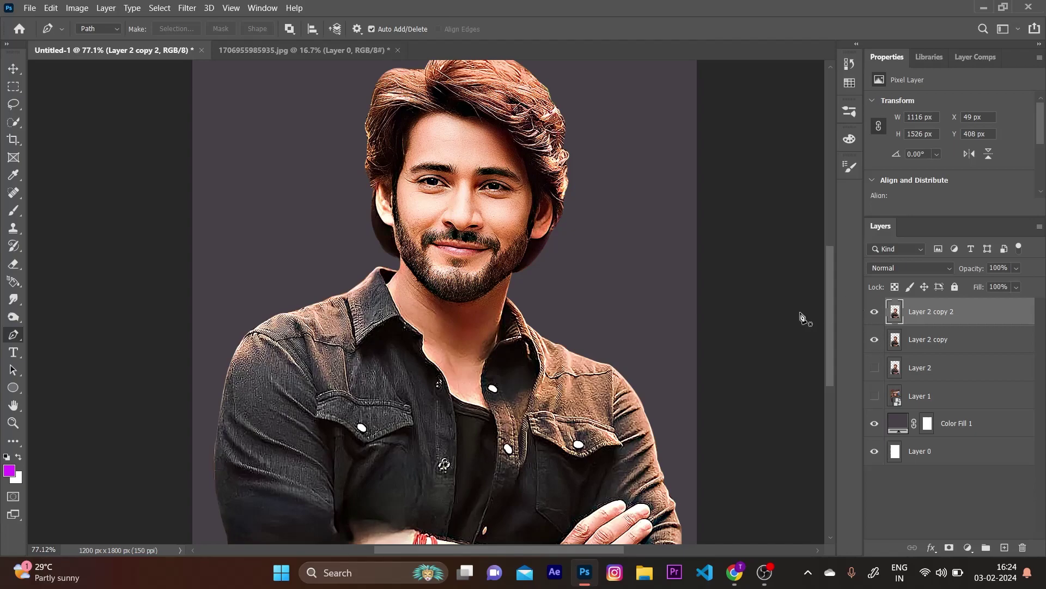
Compare before and after sharpening, leaving Layer 2 copy hidden and Layer 2 copy 2 visible
click(874, 312)
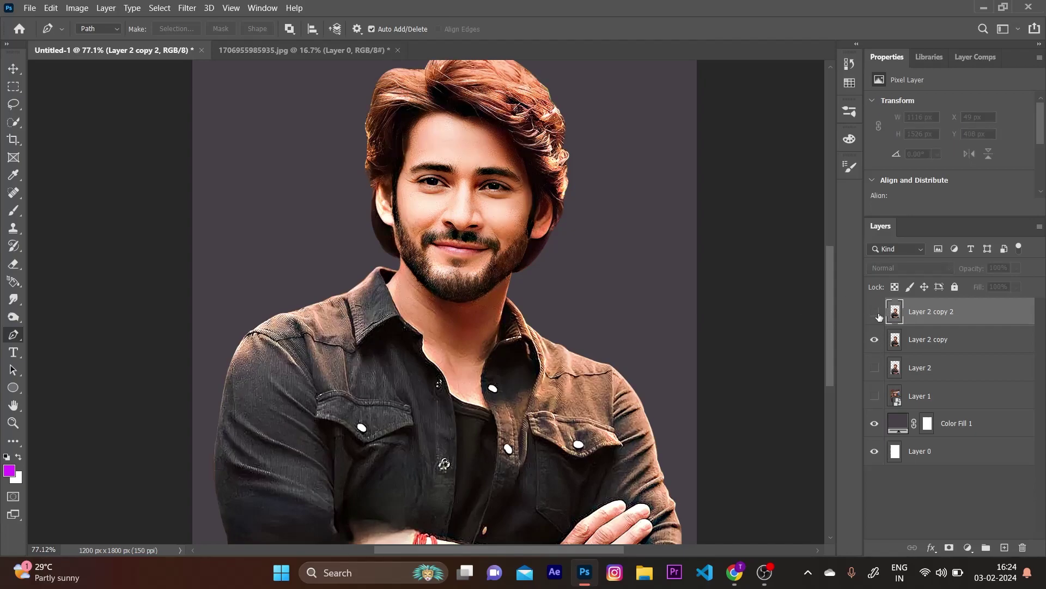
click(875, 313)
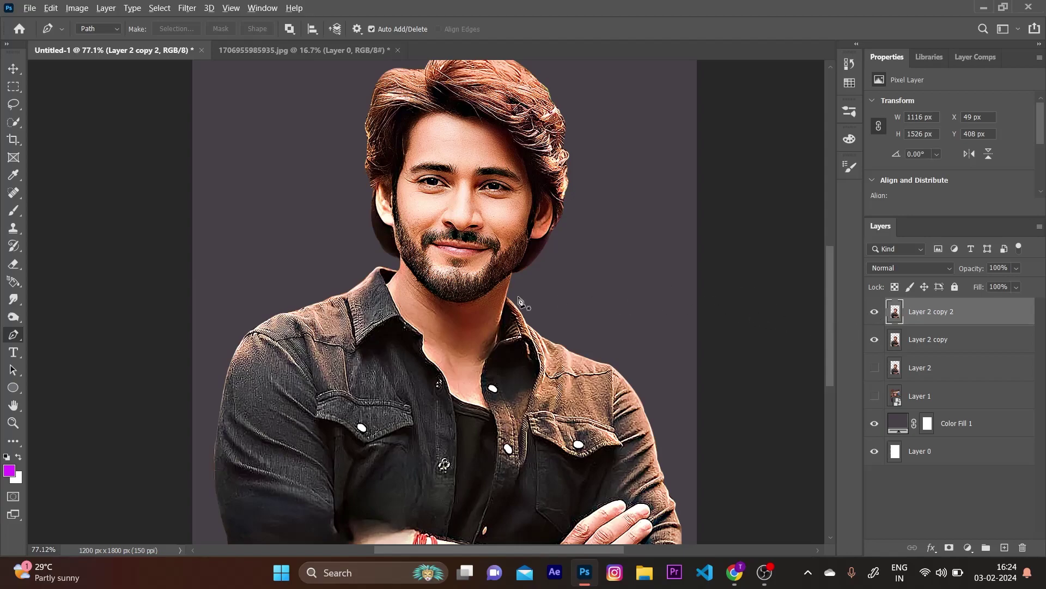
click(878, 341)
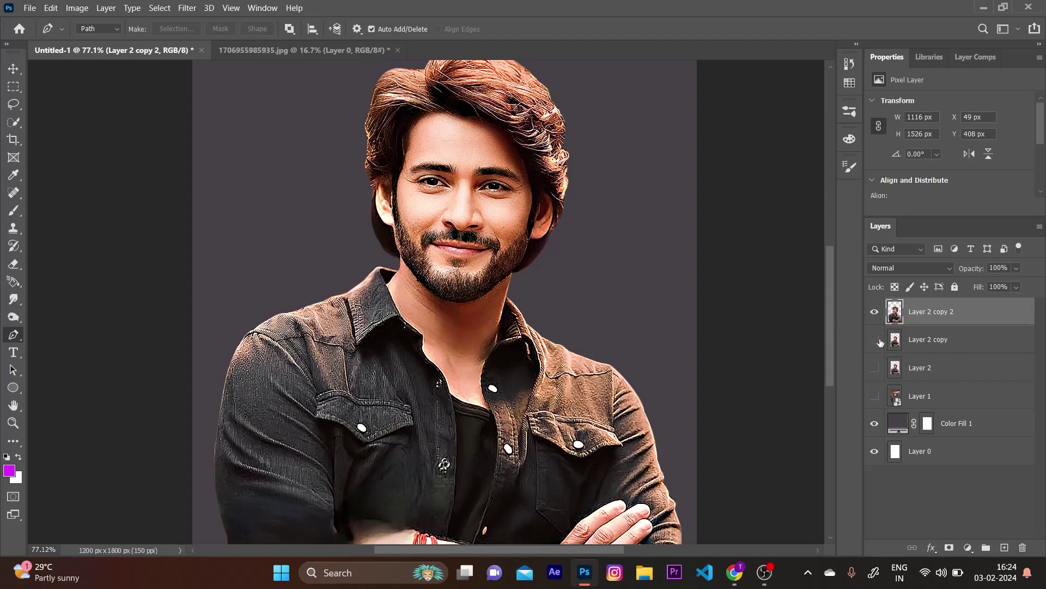
click(871, 312)
drag(829, 322, 829, 341)
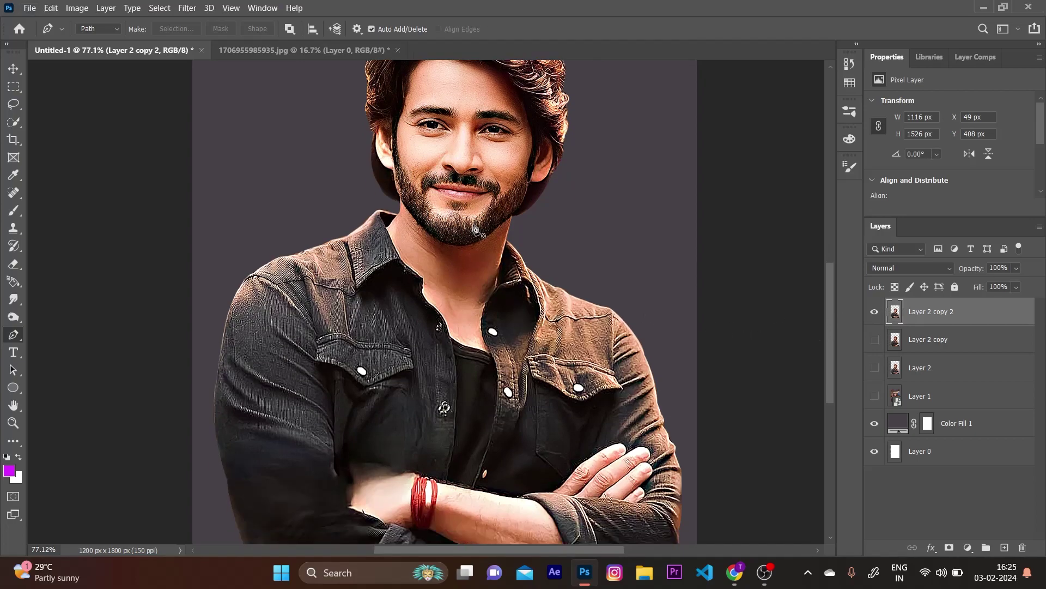
drag(832, 318, 840, 267)
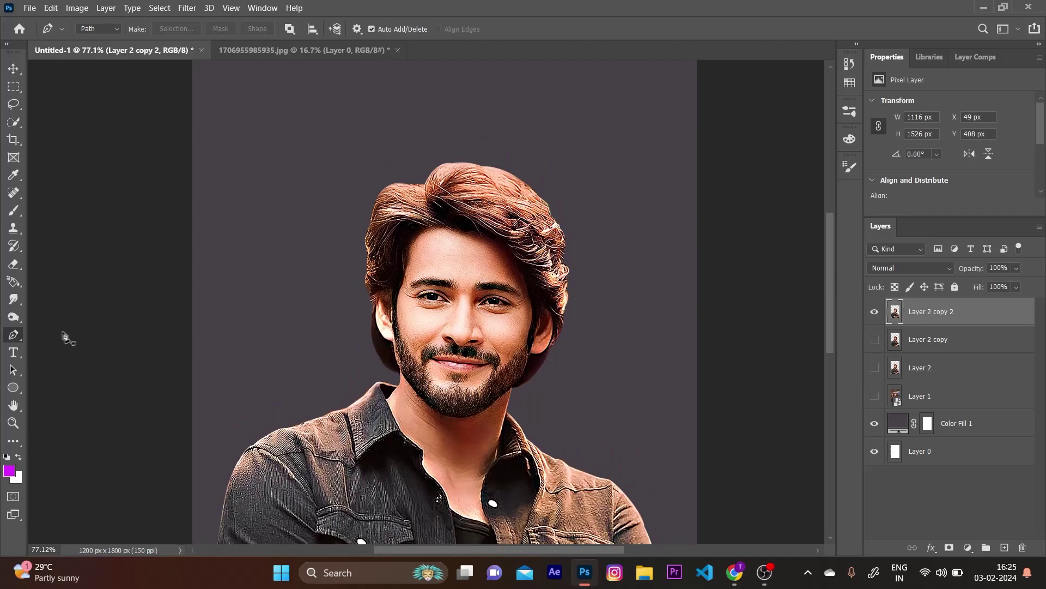
Choose the Smudge tool with brush preset 7 at 53% strength
click(13, 299)
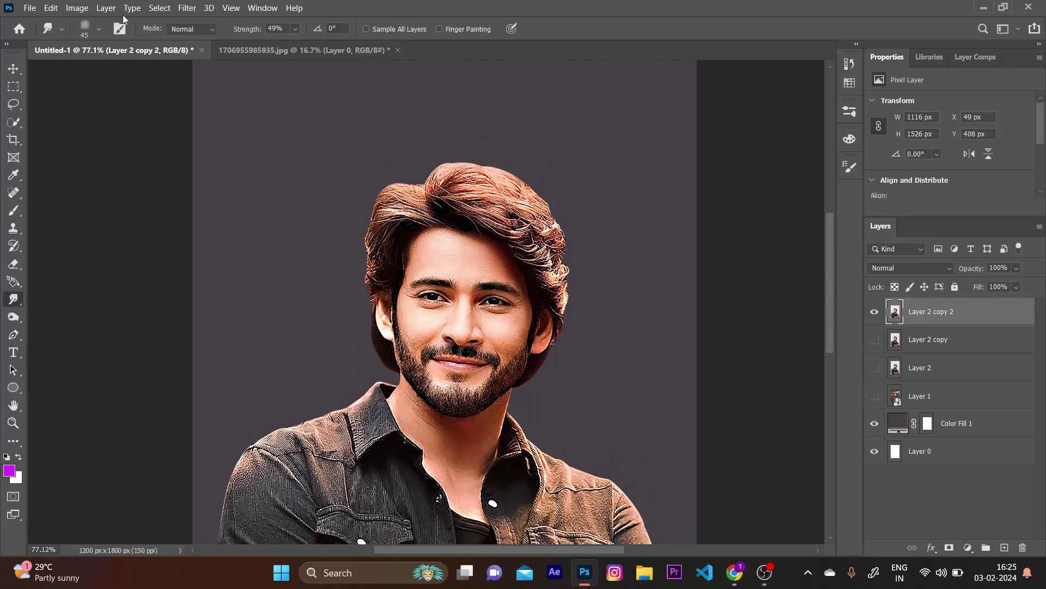
click(91, 26)
click(121, 381)
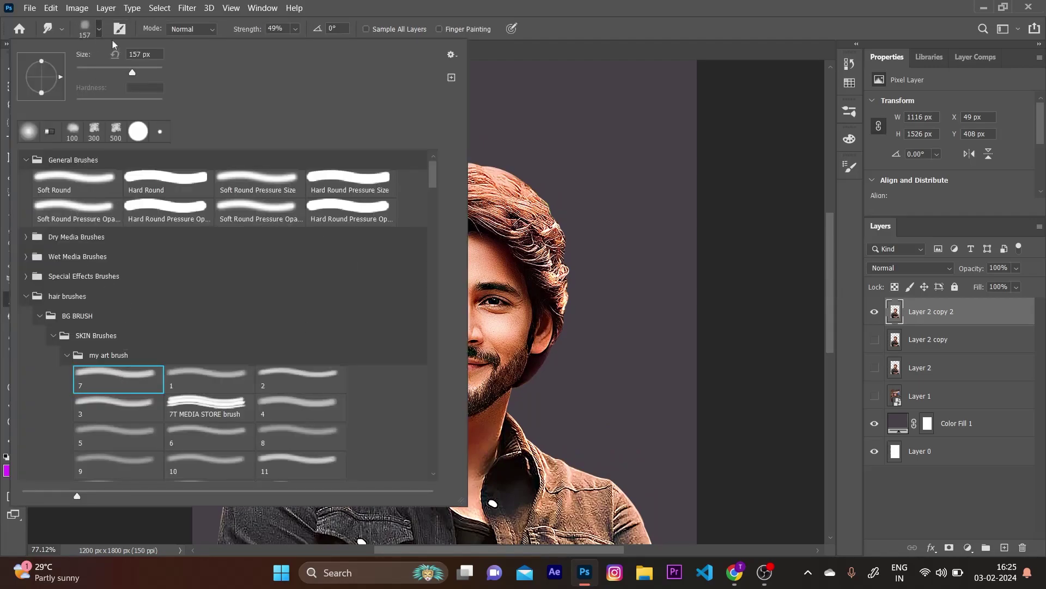
click(99, 30)
drag(238, 29, 244, 32)
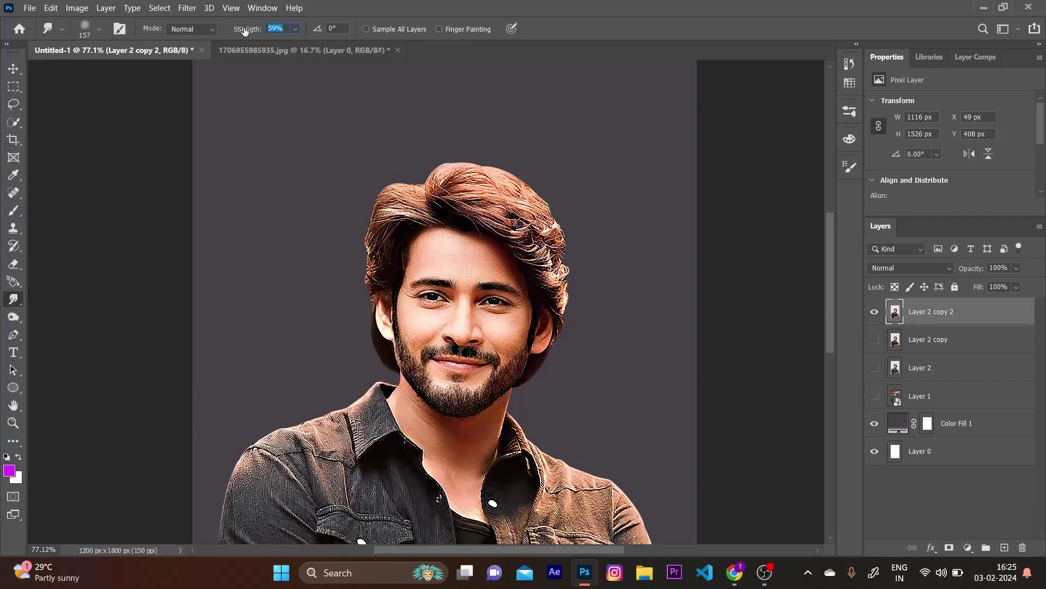
key(Return)
Zoom in on the nose and shrink the smudge brush
scroll(496, 340, up, 4)
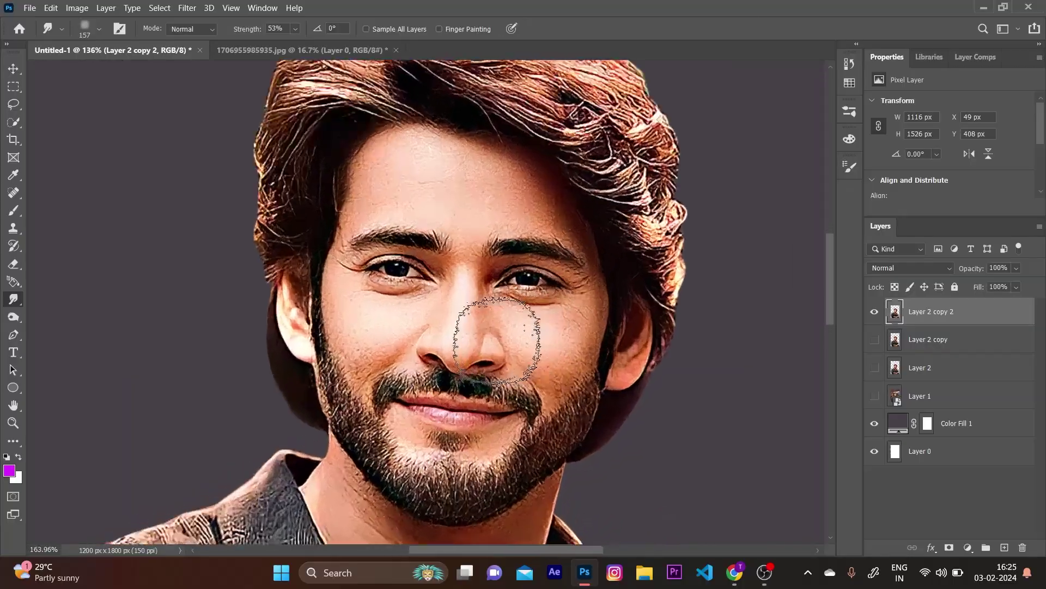
scroll(496, 341, up, 1)
scroll(480, 316, up, 1)
scroll(480, 304, up, 1)
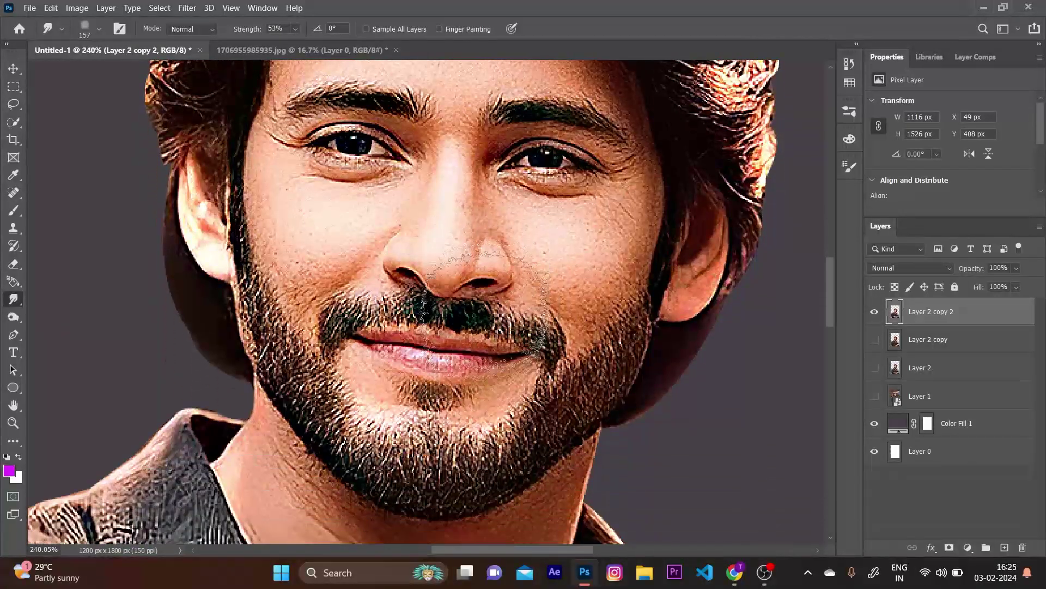
scroll(482, 312, up, 1)
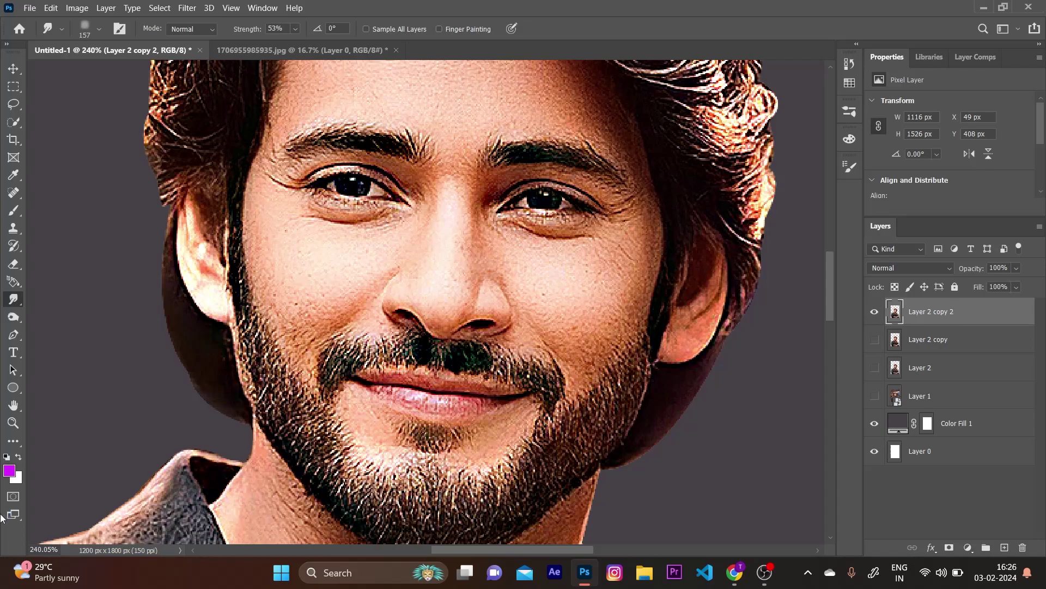
key(bracketleft)
key(bracketleft)
key(bracketleft)
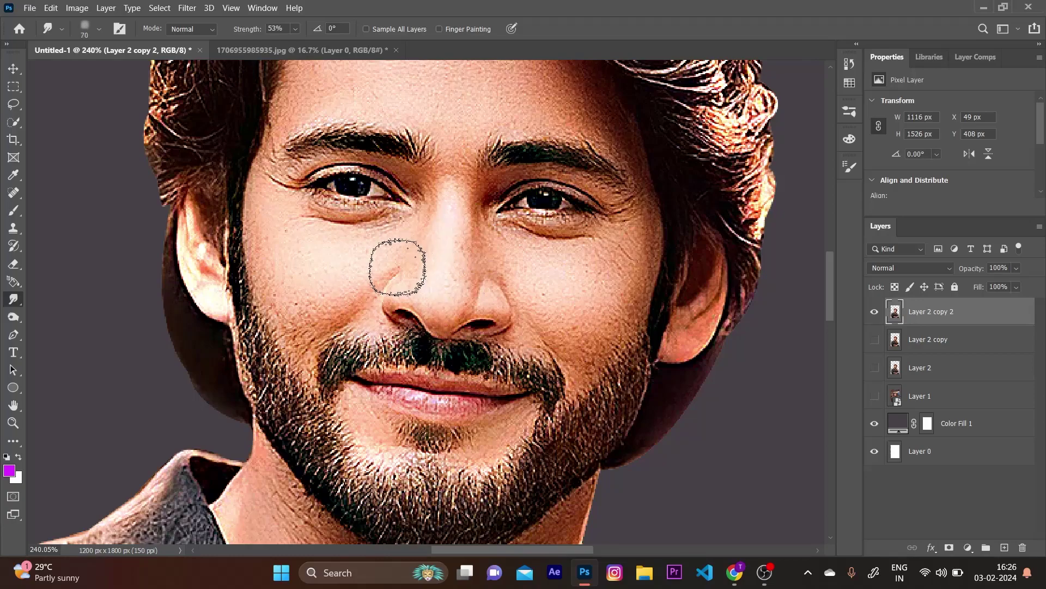
key(bracketleft)
key(bracketleft)
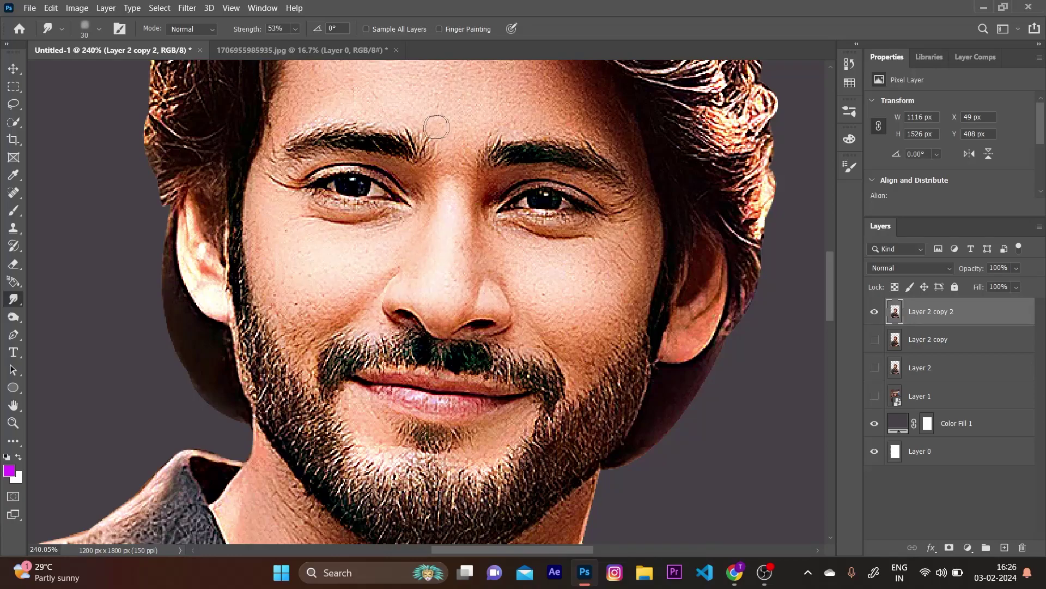
scroll(444, 258, left, 3)
scroll(490, 295, up, 1)
scroll(491, 302, up, 2)
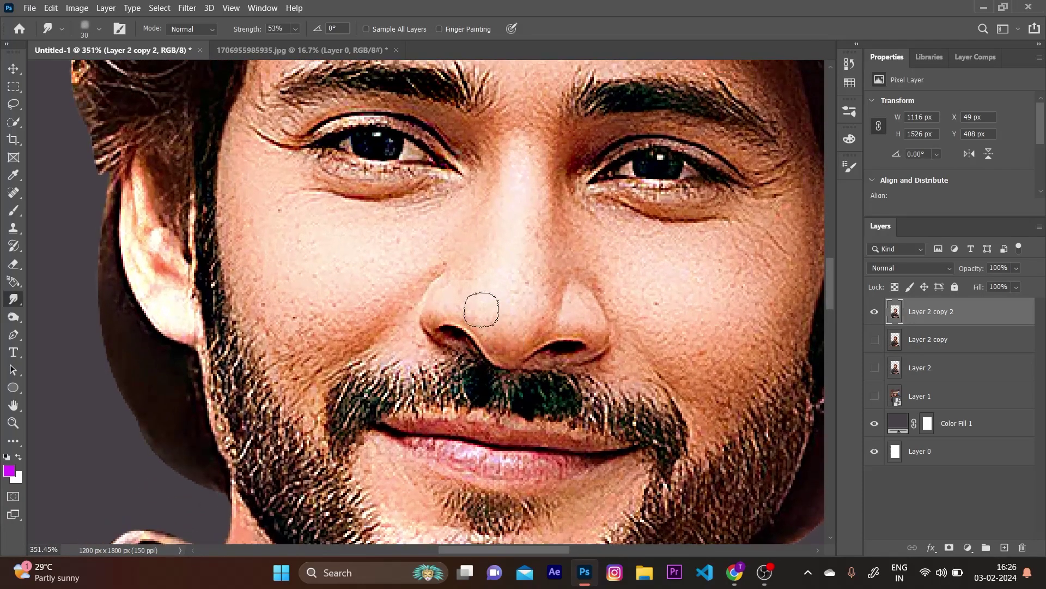
scroll(518, 311, up, 1)
scroll(567, 324, up, 1)
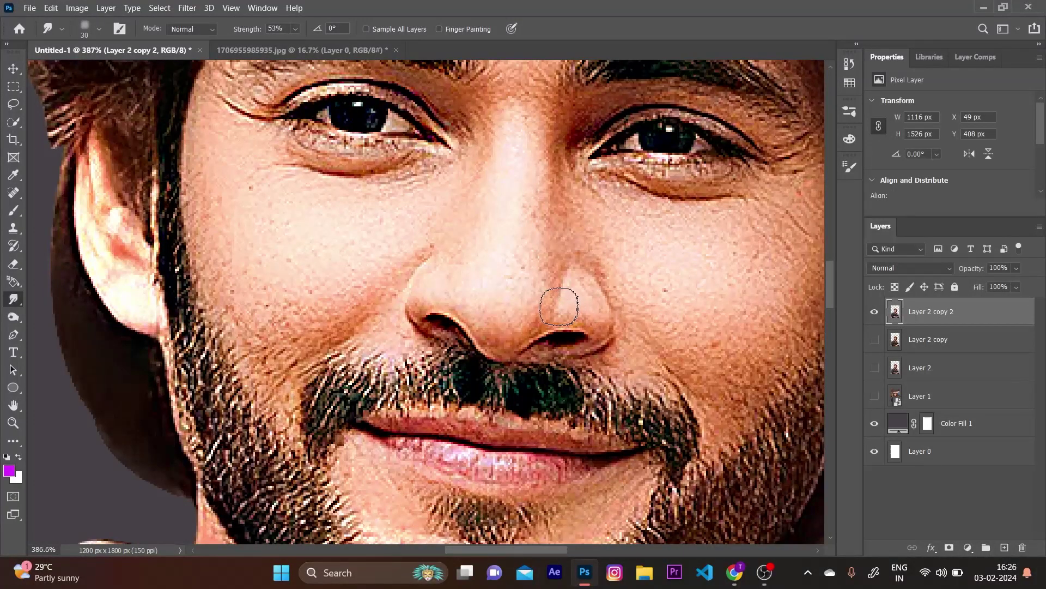
Smudge the left nostril edge and left side of the nose with a small brush
key(bracketleft)
key(bracketleft)
key(bracketleft)
key(bracketleft)
key(bracketleft)
drag(427, 332, 420, 321)
drag(420, 330, 413, 313)
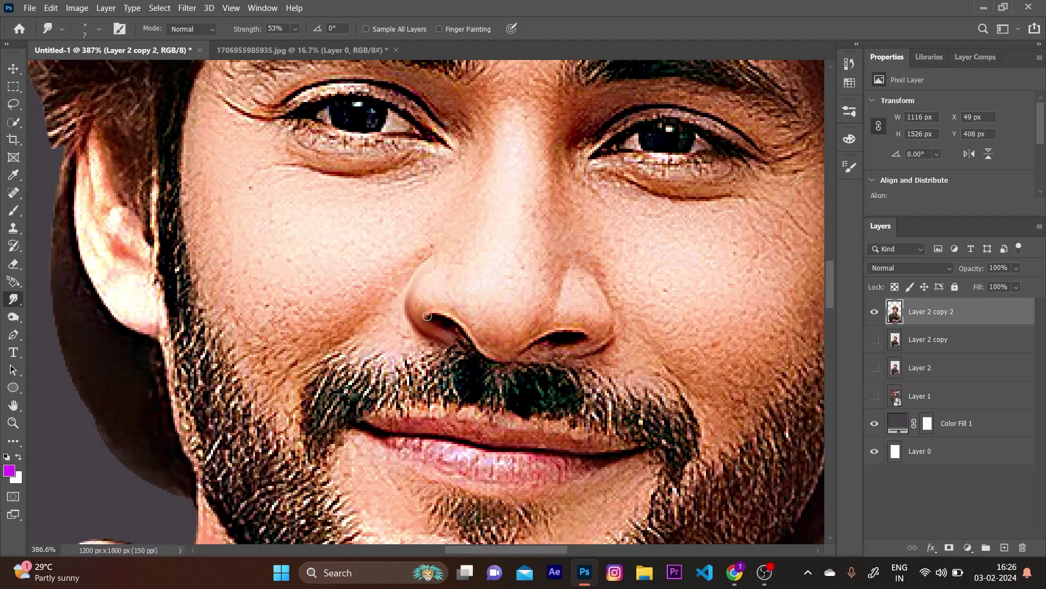
key(bracketright)
drag(420, 302, 424, 304)
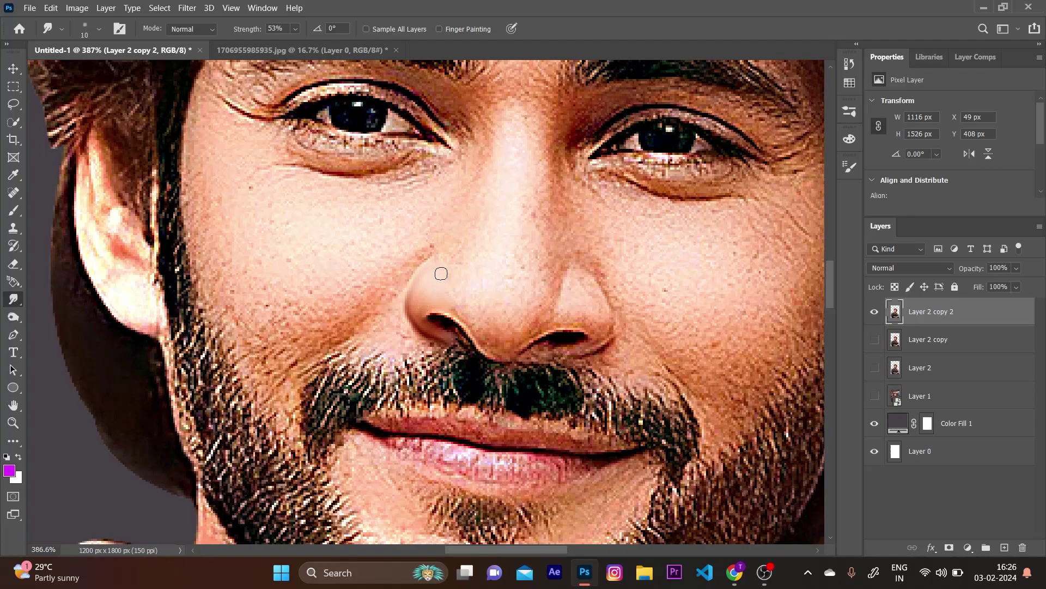
key(bracketleft)
key(bracketleft)
drag(412, 286, 410, 300)
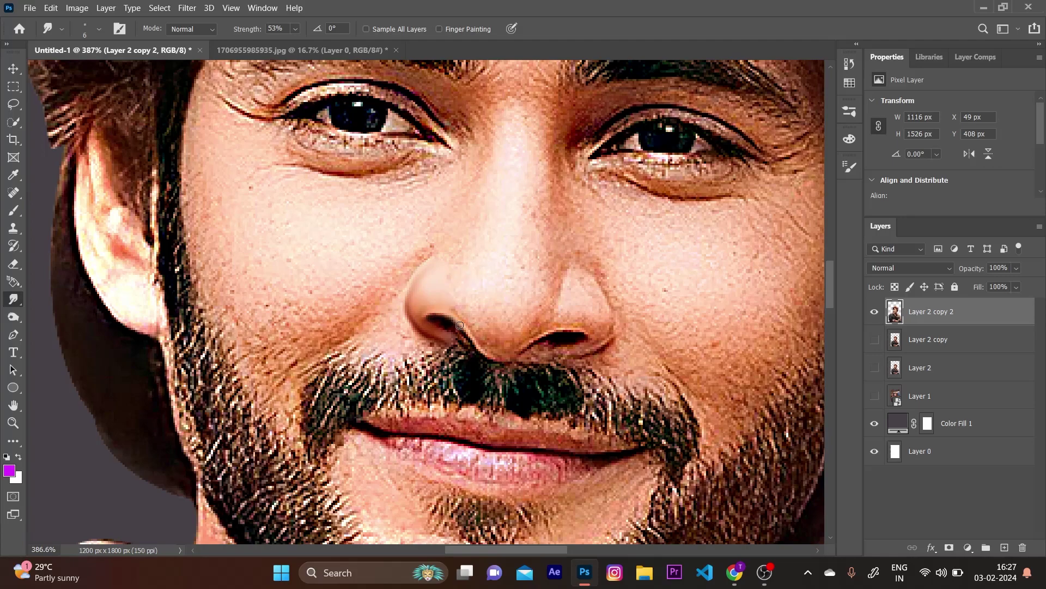
scroll(459, 325, up, 3)
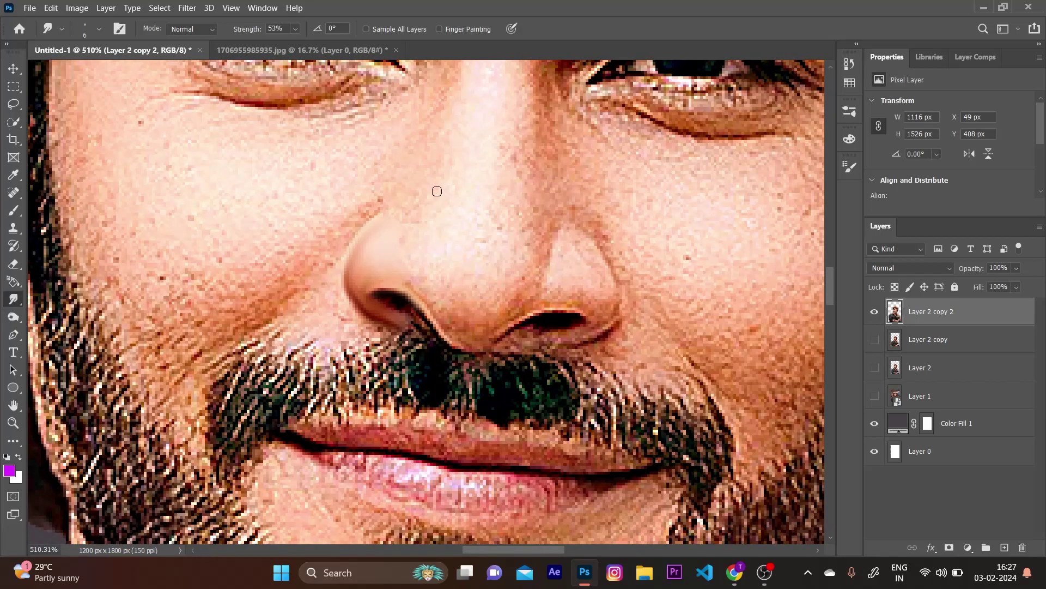
Smudge the right nostril rim and the skin beneath it
key(bracketright)
key(bracketright)
mouse_move(593, 339)
mouse_down()
mouse_move(622, 299)
mouse_move(606, 257)
mouse_up()
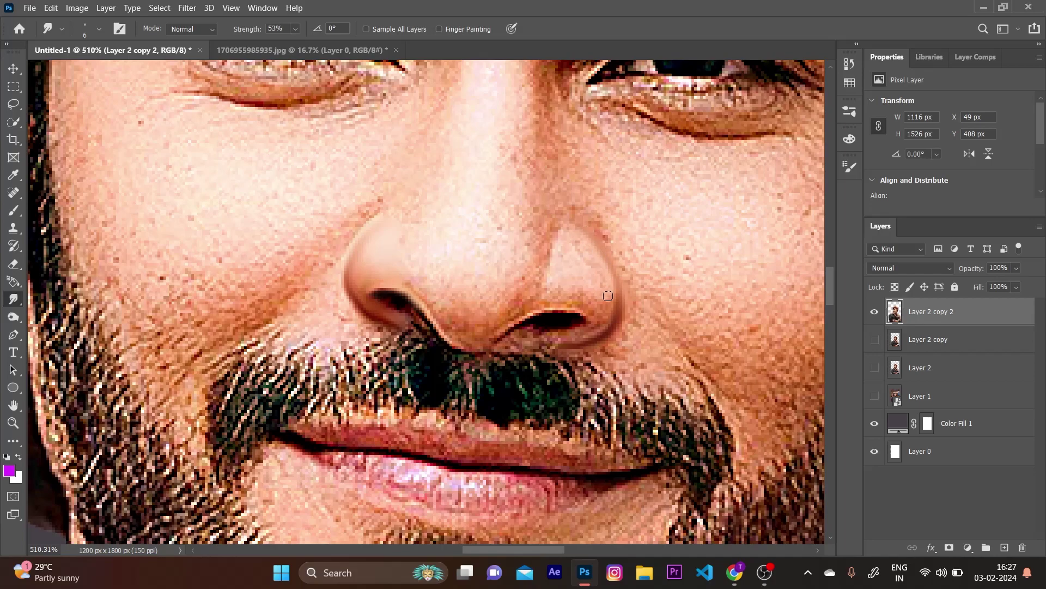
key(bracketright)
key(bracketright)
key(bracketright)
key(bracketright)
key(bracketleft)
key(bracketleft)
drag(589, 331, 587, 328)
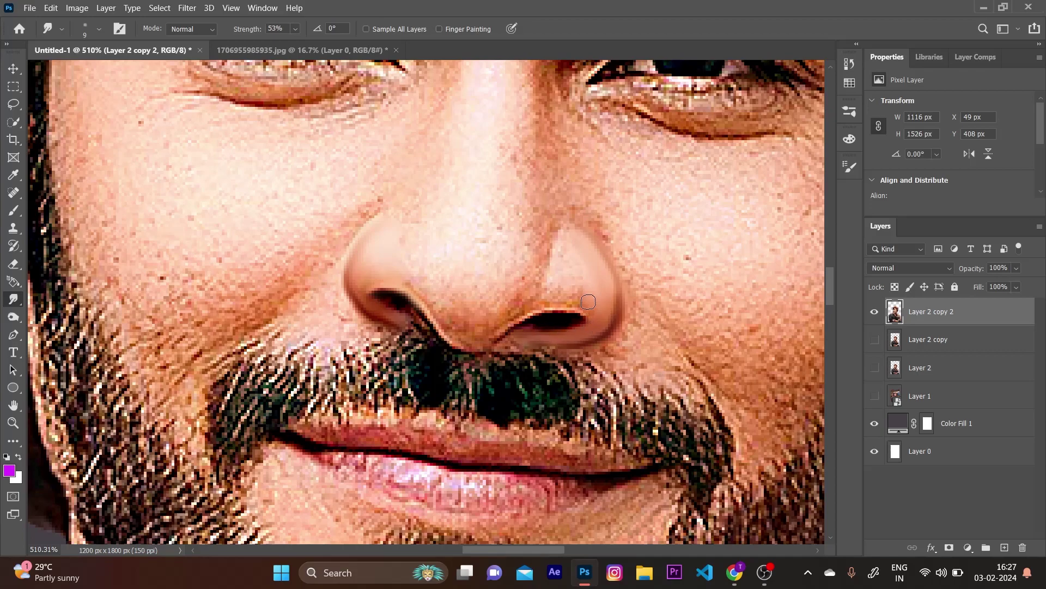
key(bracketright)
key(bracketright)
key(bracketright)
key(bracketleft)
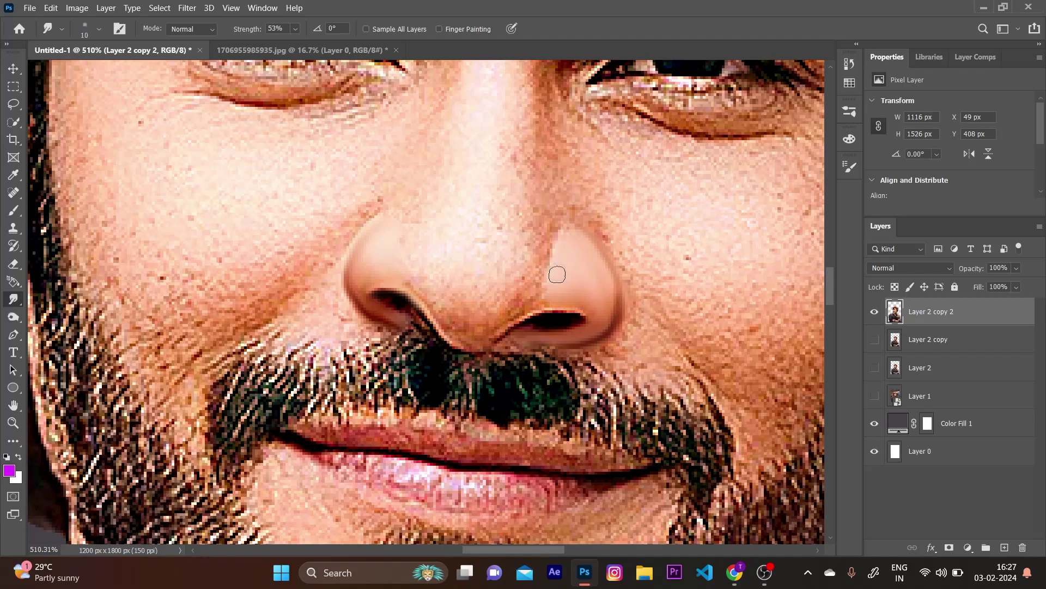
key(bracketright)
Smooth the left side of the nose upward and the nostril edge toward the moustache
drag(538, 252, 533, 185)
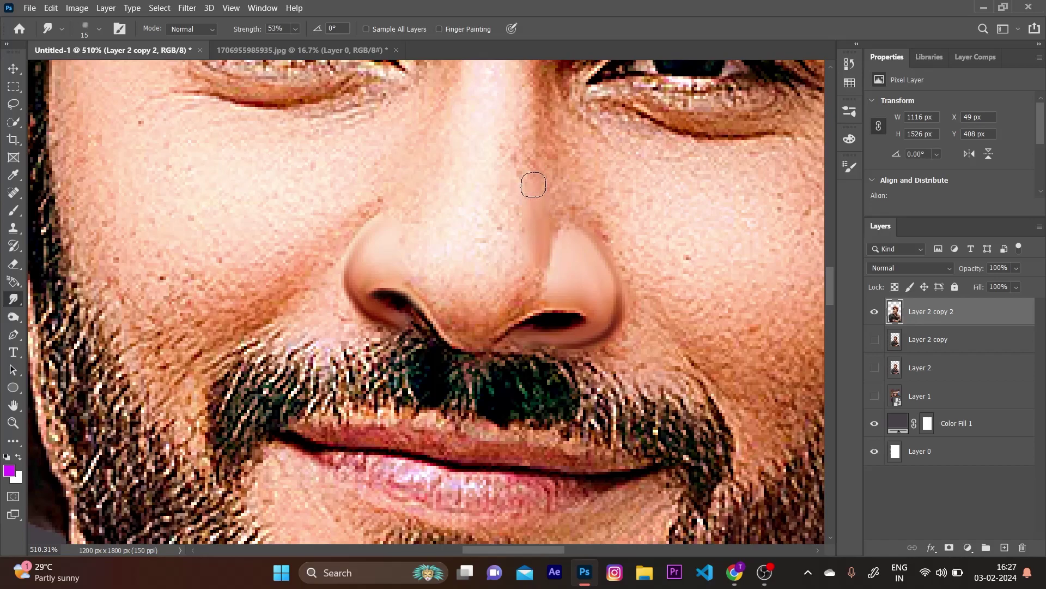
key(bracketleft)
key(bracketright)
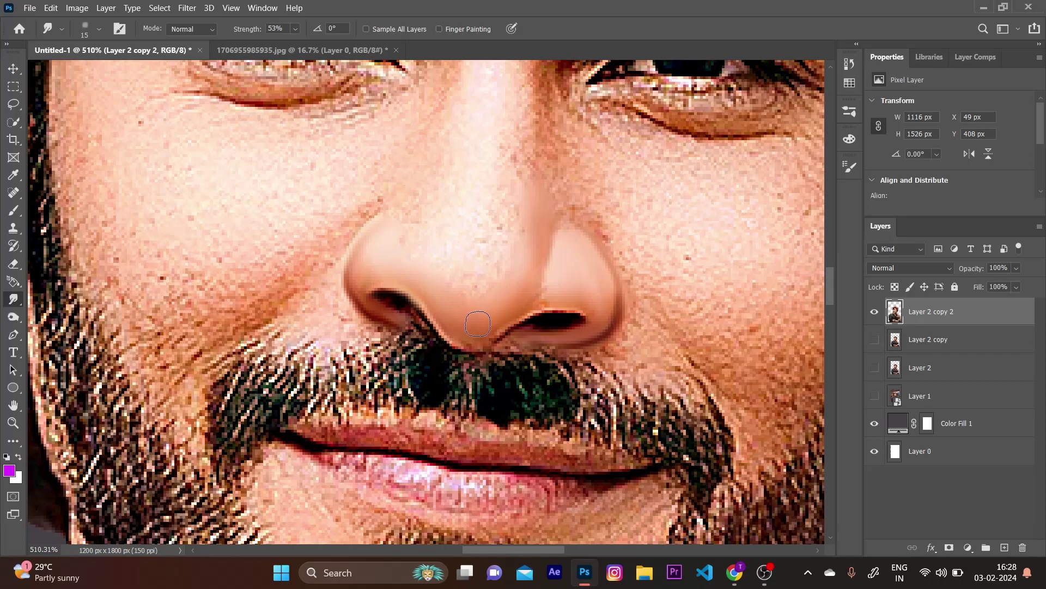
key(bracketright)
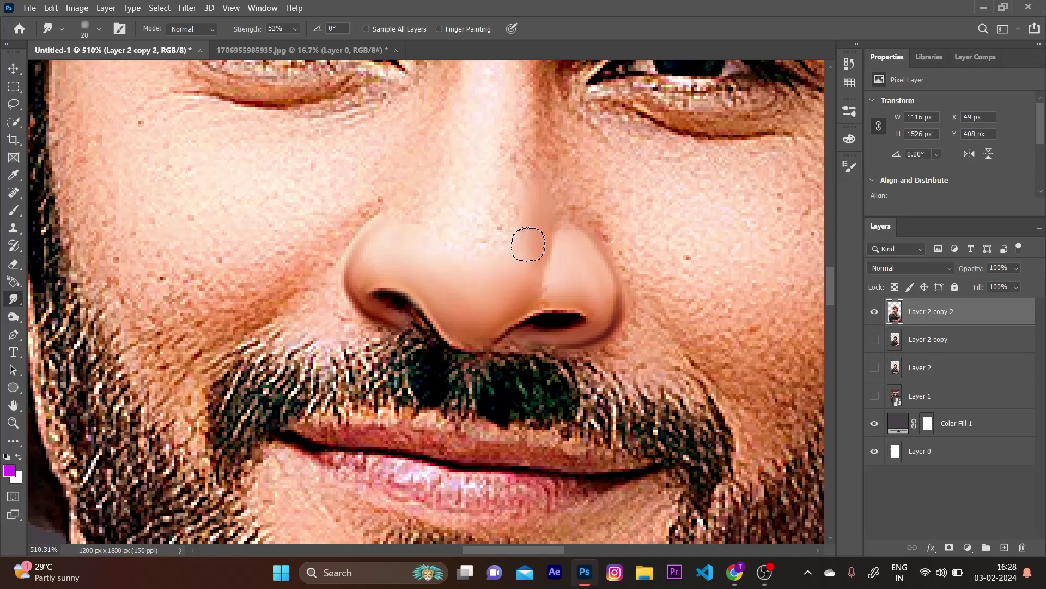
key(bracketleft)
key(bracketleft)
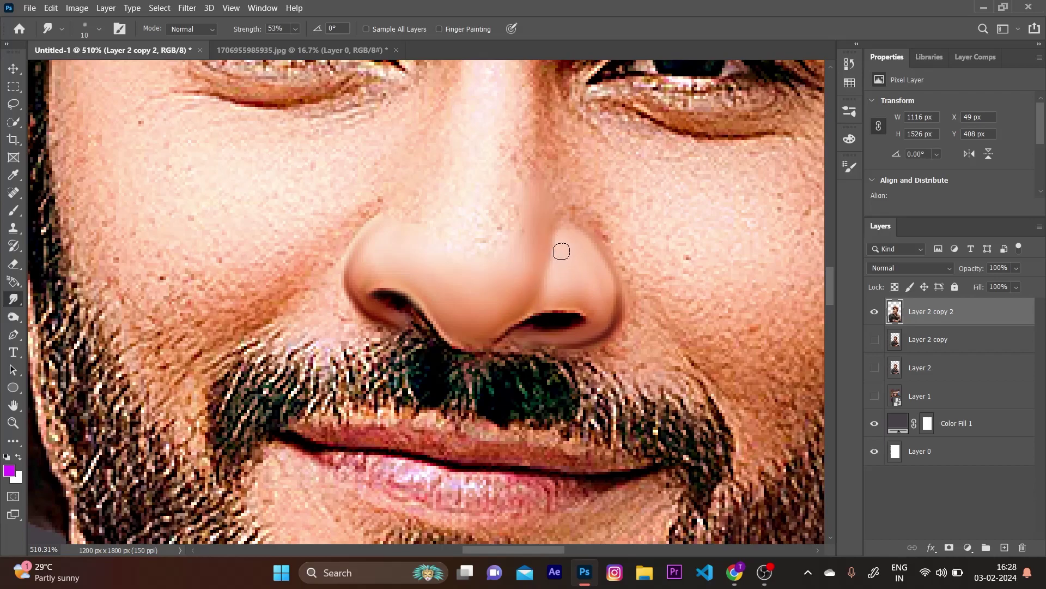
key(bracketleft)
key(bracketleft)
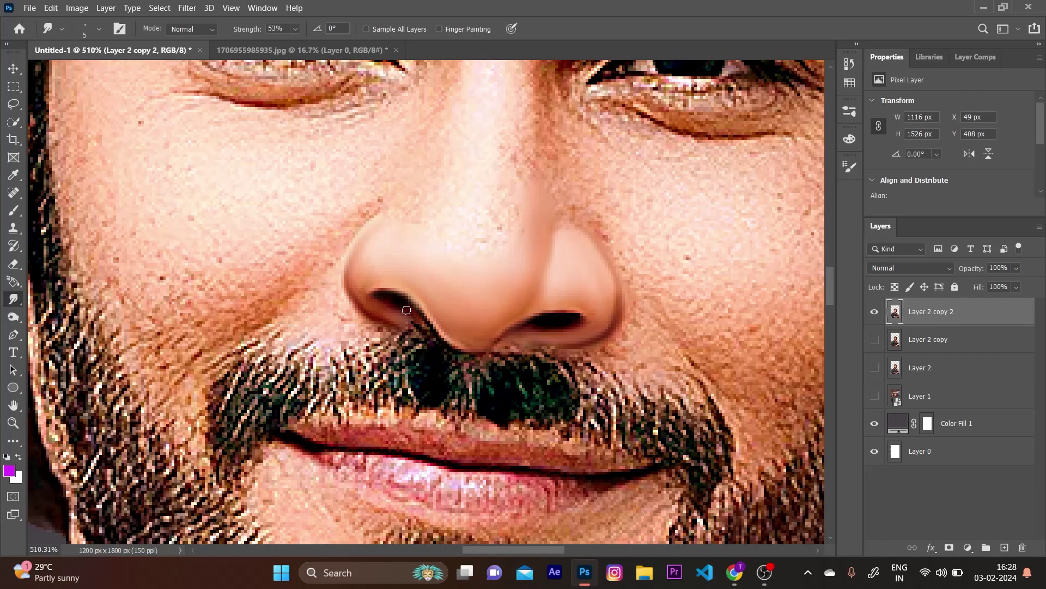
drag(420, 319, 496, 367)
Smooth the left, right and middle of the nose bridge up between the eyes
scroll(491, 330, up, 1)
scroll(577, 333, up, 2)
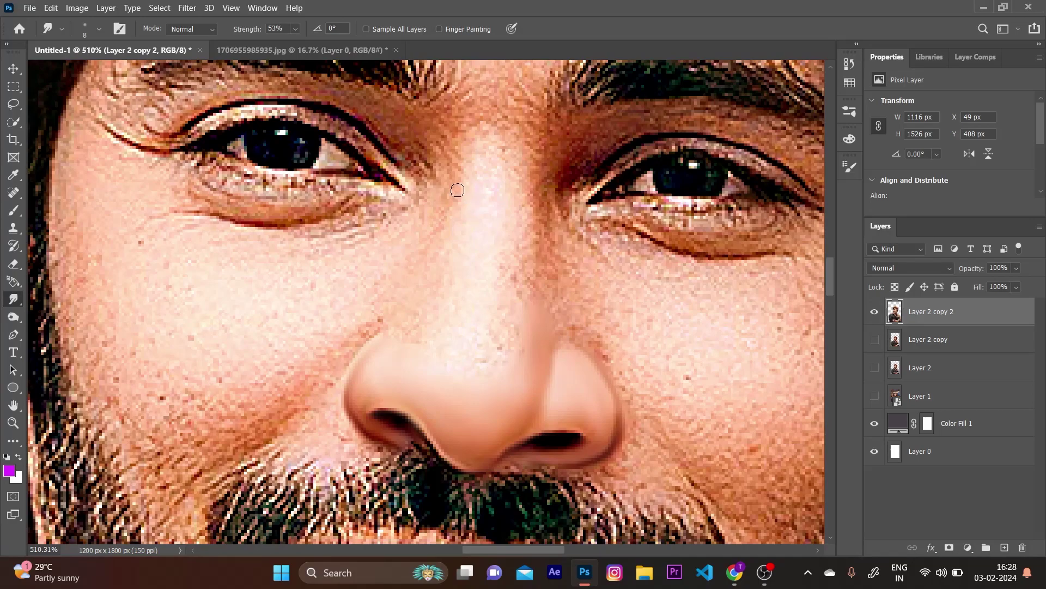
key(bracketright)
mouse_move(458, 192)
mouse_down()
mouse_move(451, 168)
mouse_move(442, 212)
mouse_up()
mouse_move(531, 221)
mouse_down()
mouse_move(529, 191)
mouse_move(528, 236)
mouse_move(522, 209)
mouse_up()
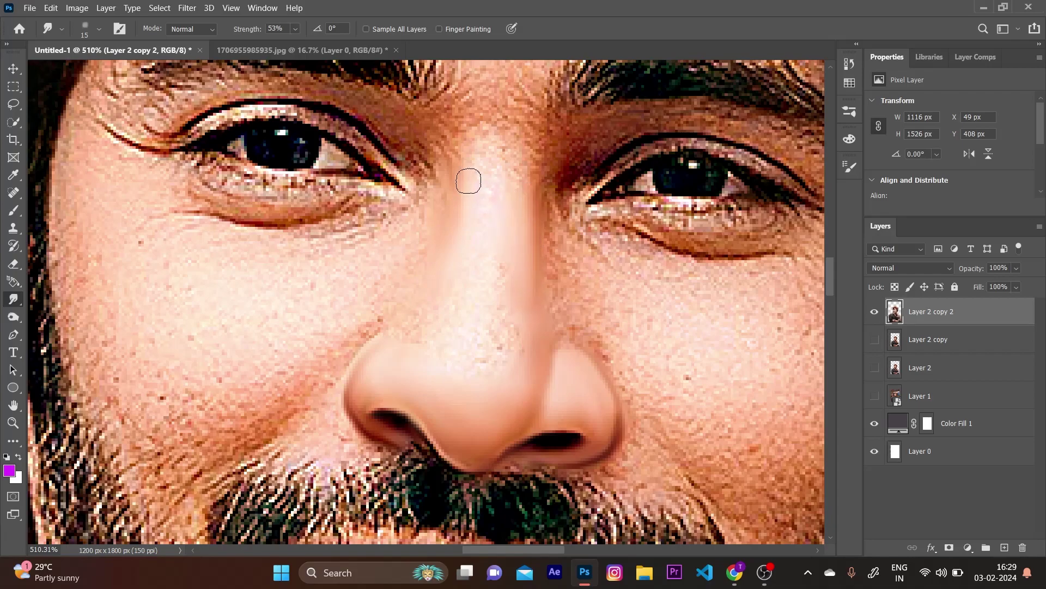
drag(463, 170, 483, 189)
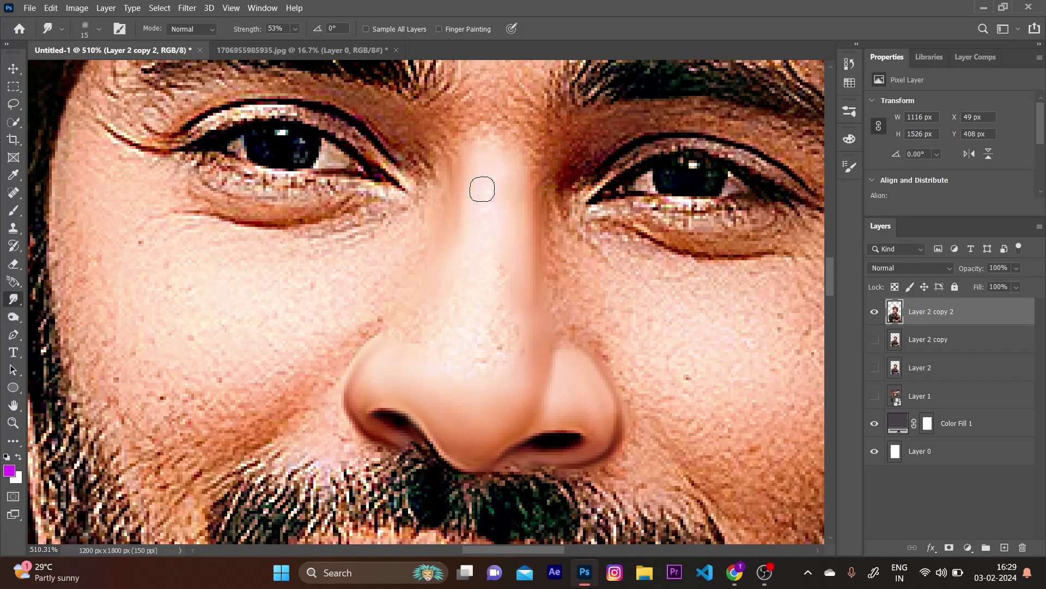
drag(495, 238, 512, 264)
key(bracketright)
key(bracketright)
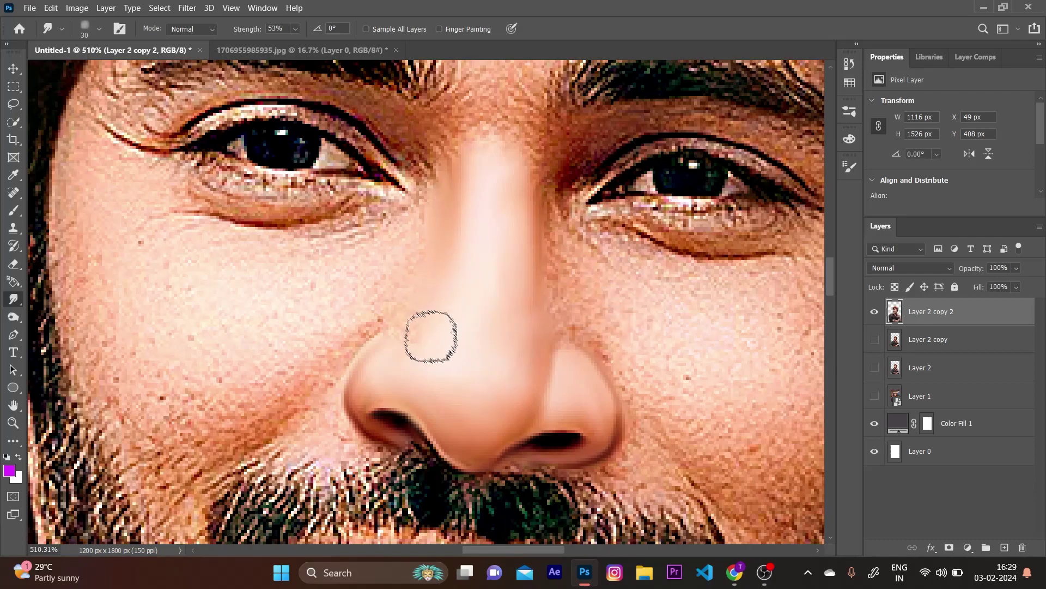
key(bracketleft)
key(bracketleft)
key(bracketleft)
key(bracketleft)
key(bracketleft)
key(bracketleft)
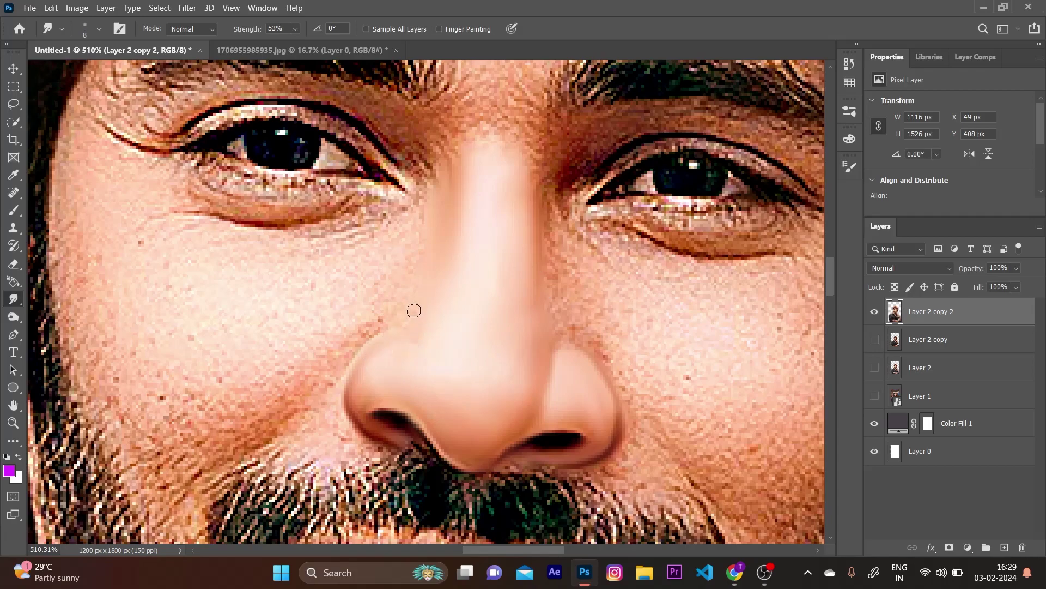
Smudge the nasolabial crease and cheek on the image's left with brush sizes 20–30
scroll(533, 236, down, 3)
scroll(503, 245, down, 1)
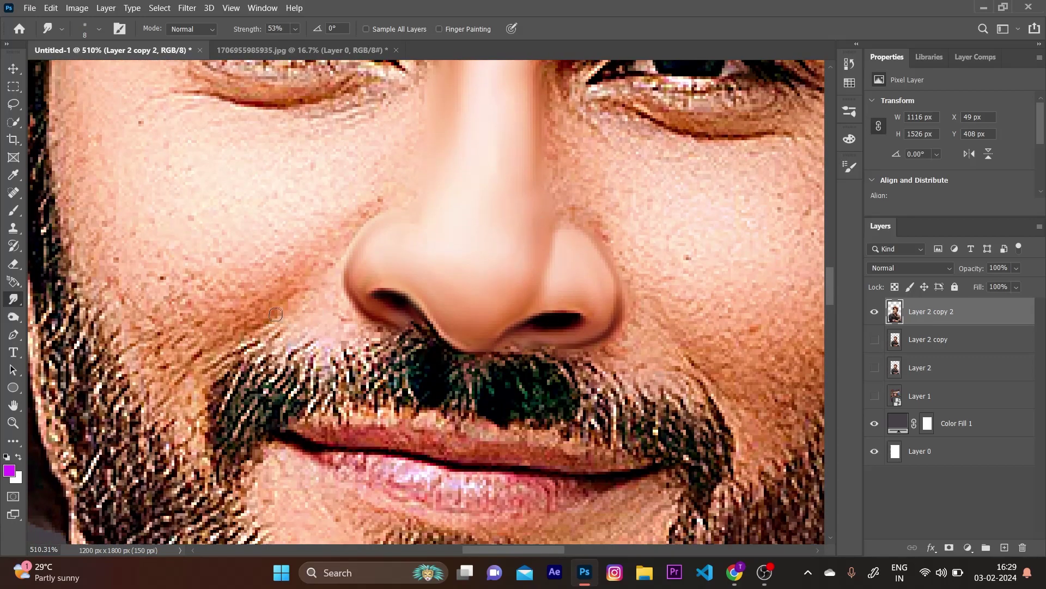
mouse_move(256, 326)
mouse_down()
mouse_move(311, 283)
mouse_move(360, 209)
mouse_up()
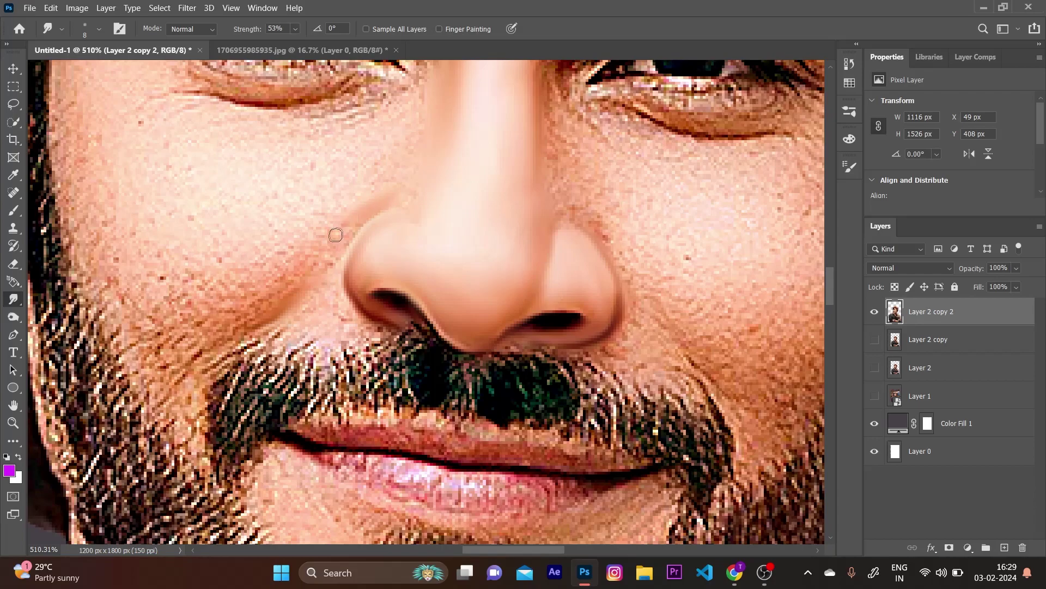
drag(343, 240, 333, 251)
key(bracketright)
key(bracketright)
key(bracketright)
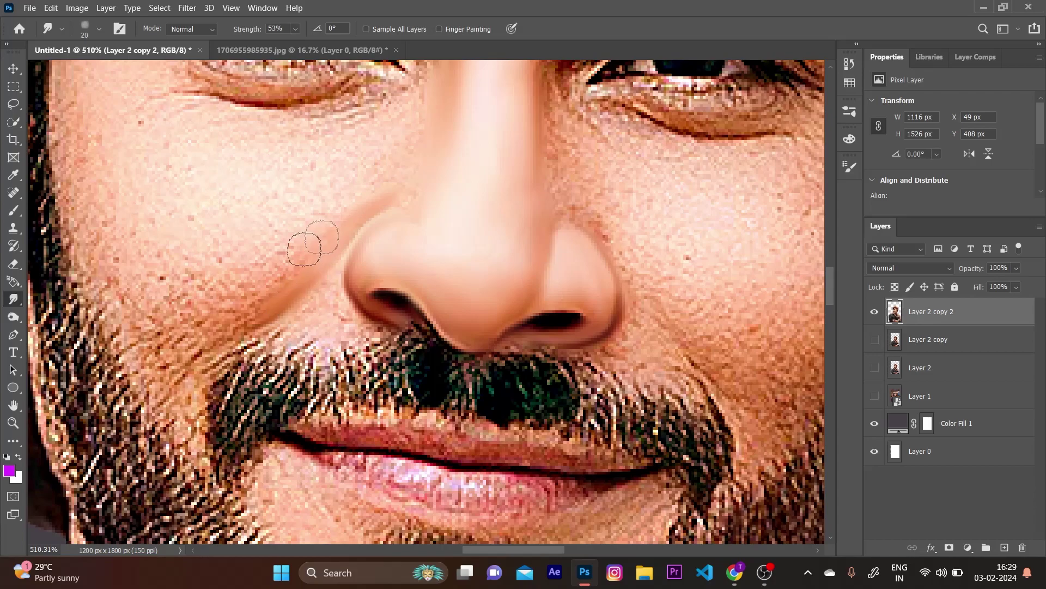
mouse_move(287, 264)
mouse_down()
mouse_move(232, 308)
mouse_move(179, 321)
mouse_move(168, 305)
mouse_up()
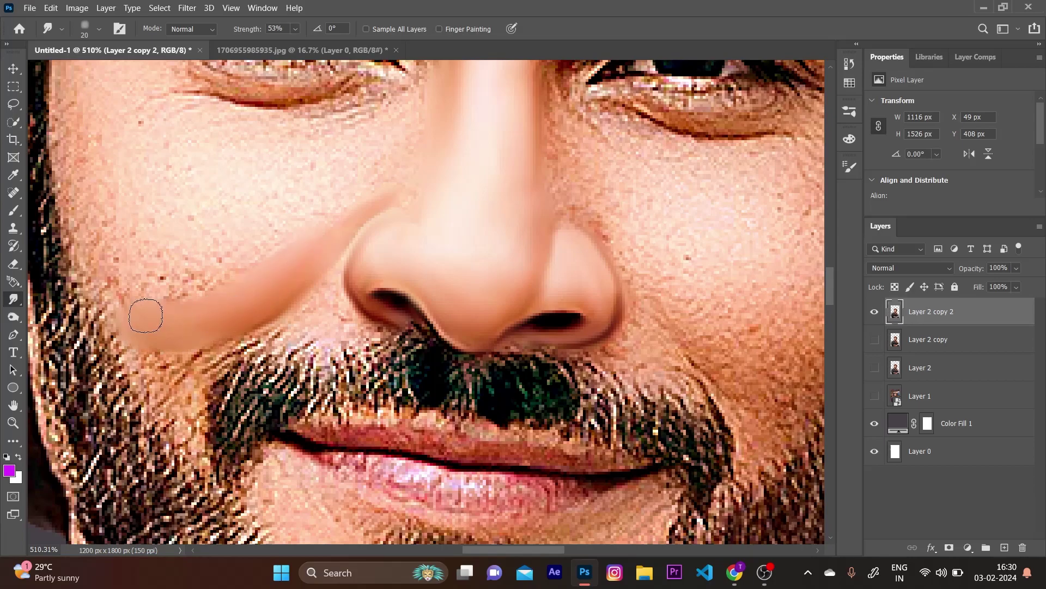
key(bracketright)
drag(175, 292, 157, 295)
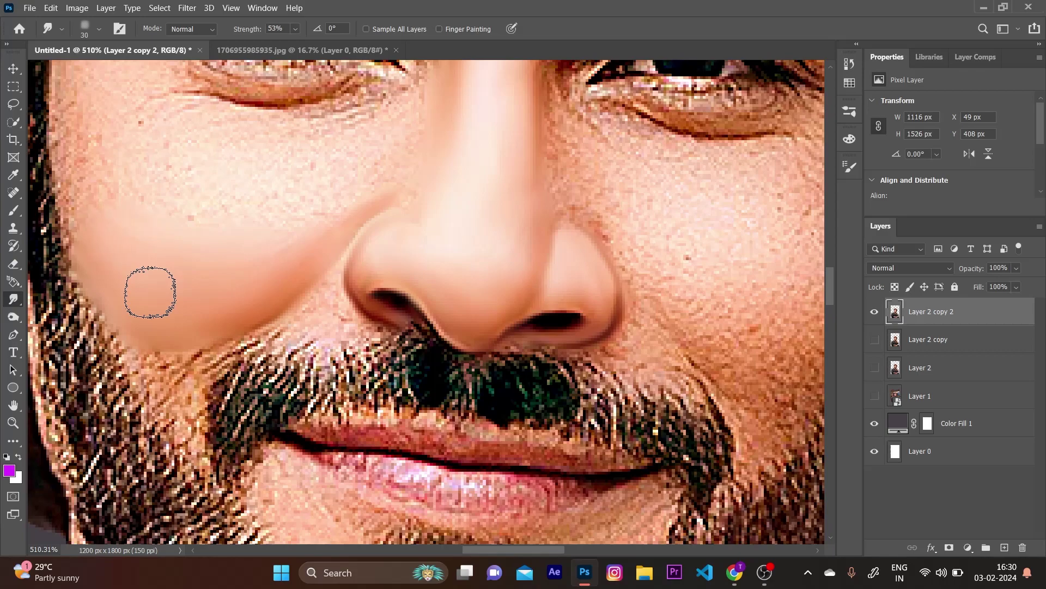
drag(150, 292, 109, 222)
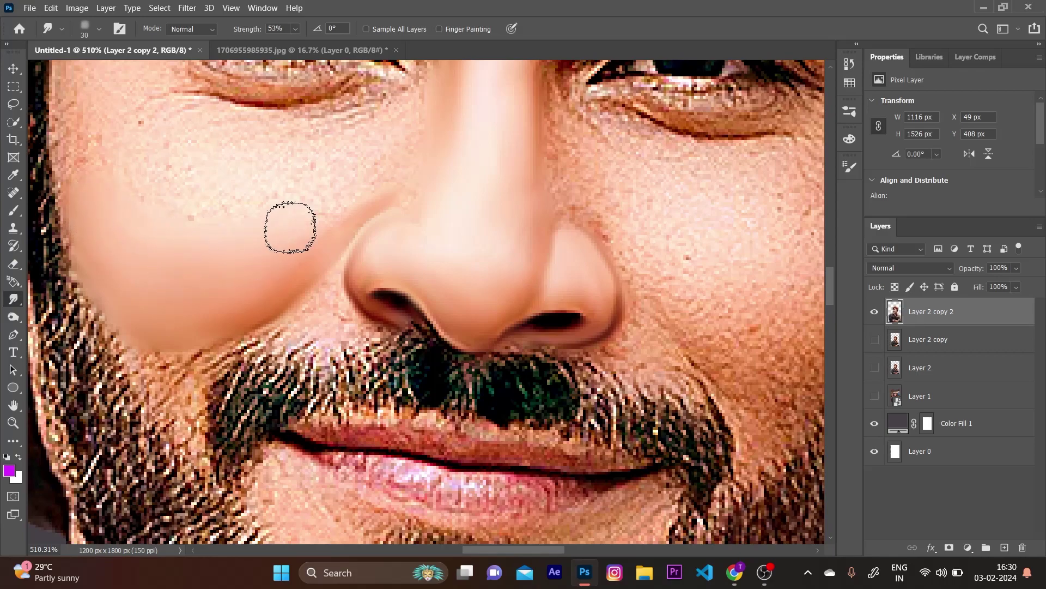
key(bracketleft)
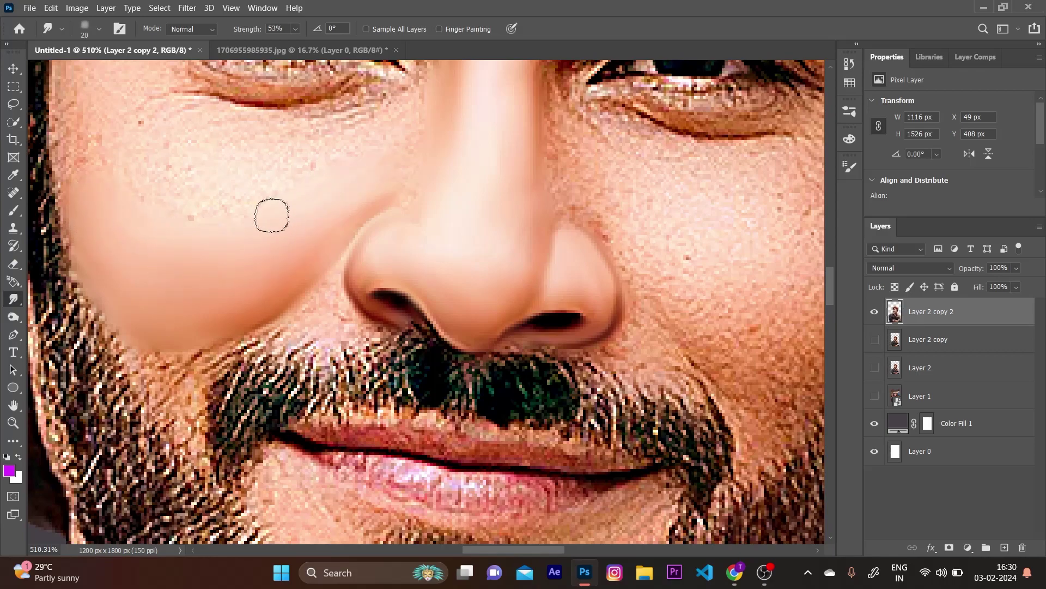
key(bracketright)
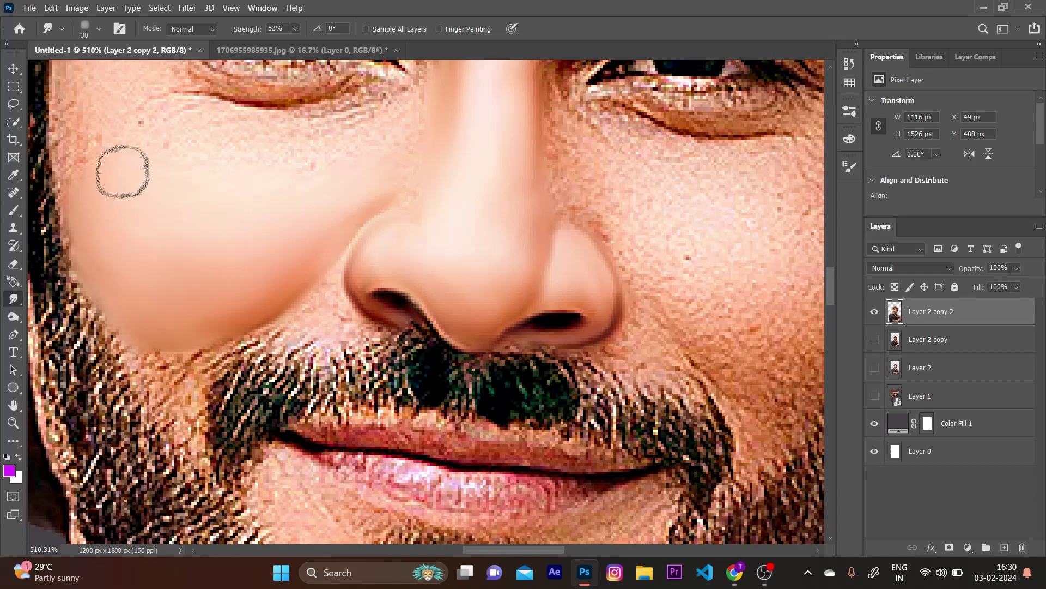
Soften the skin under the eye with a smaller smudge brush
scroll(148, 191, up, 1)
scroll(192, 250, up, 2)
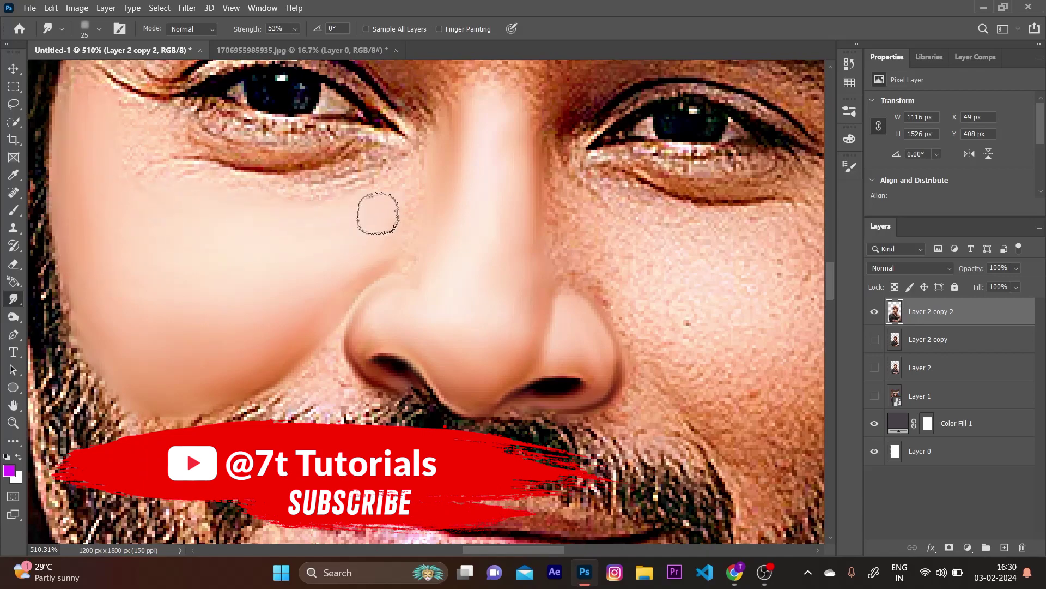
key(bracketleft)
key(bracketleft)
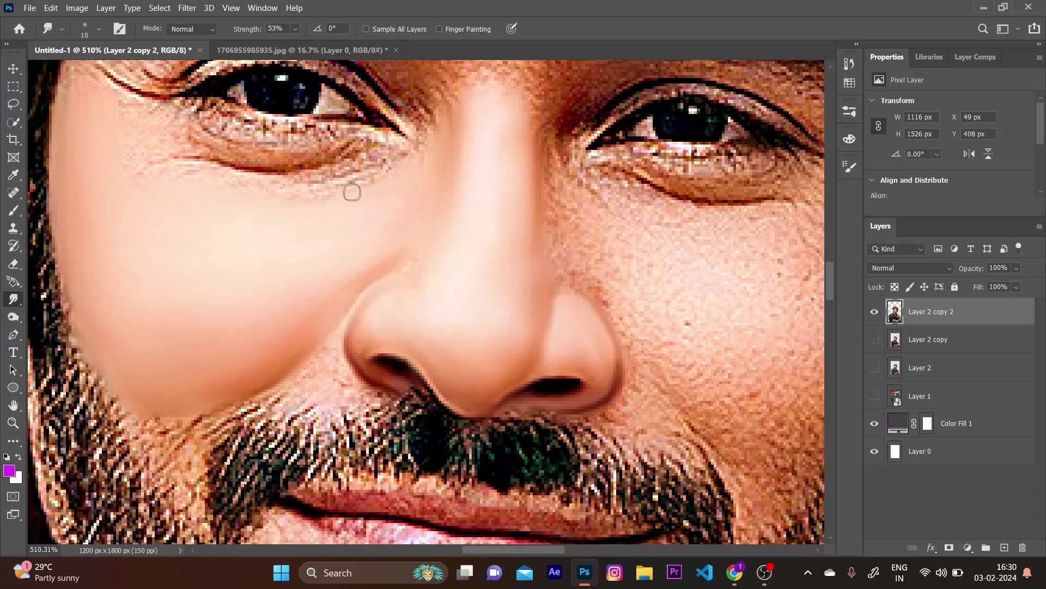
drag(379, 169, 346, 178)
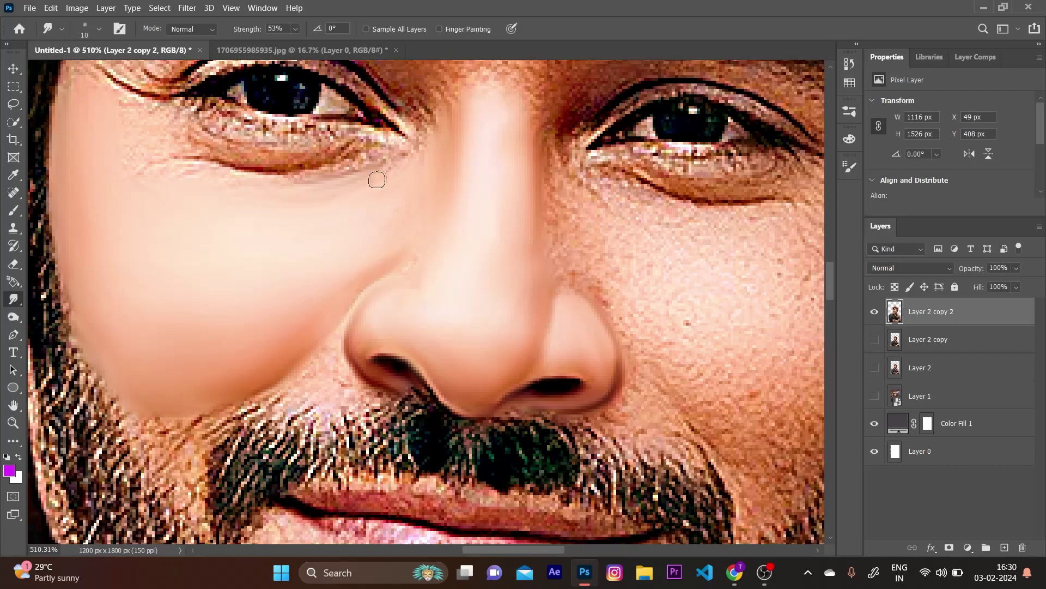
scroll(316, 193, down, 1)
scroll(335, 165, down, 1)
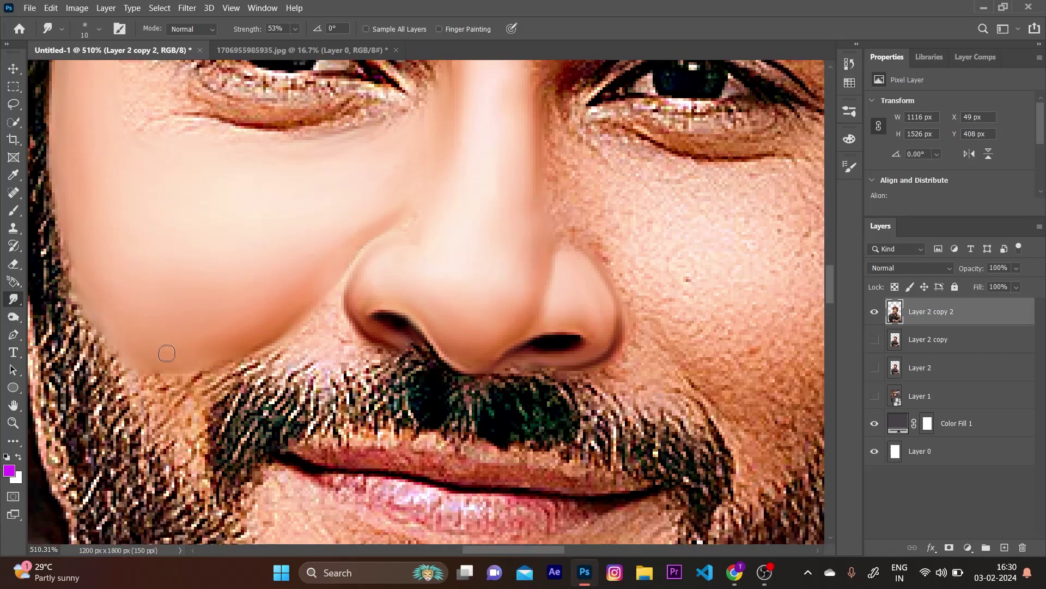
Smooth the cheek edge and nostril, blending the moustache-edge beard hairs into skin
drag(164, 358, 228, 351)
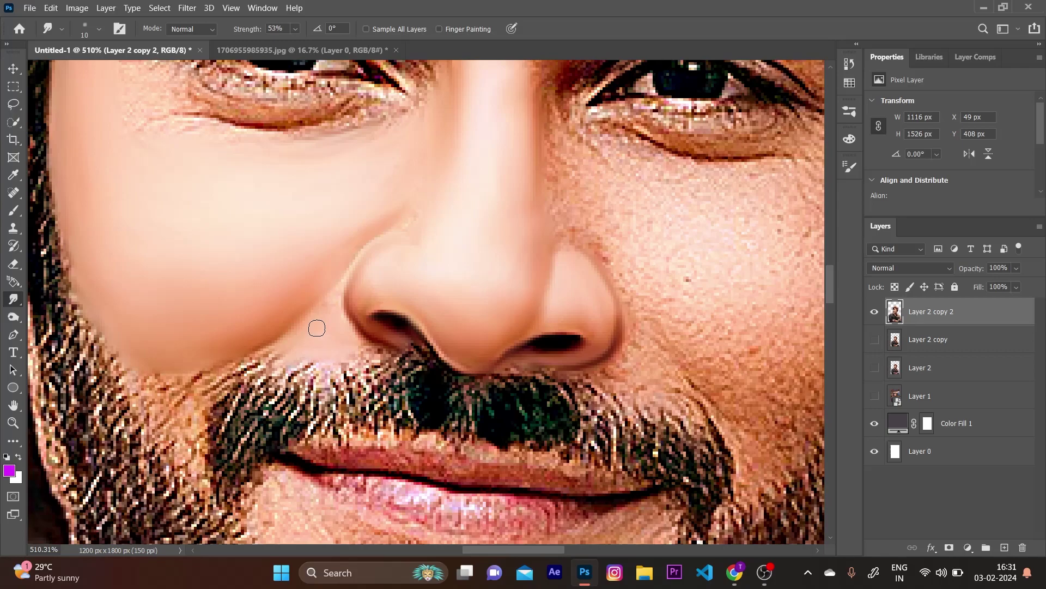
key(bracketleft)
key(bracketleft)
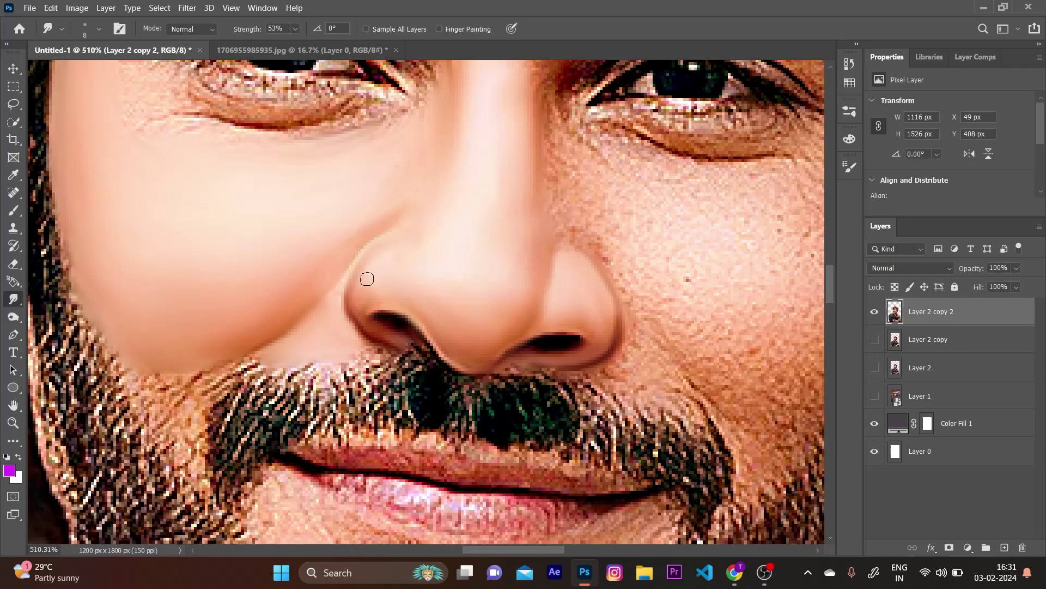
drag(366, 308, 360, 309)
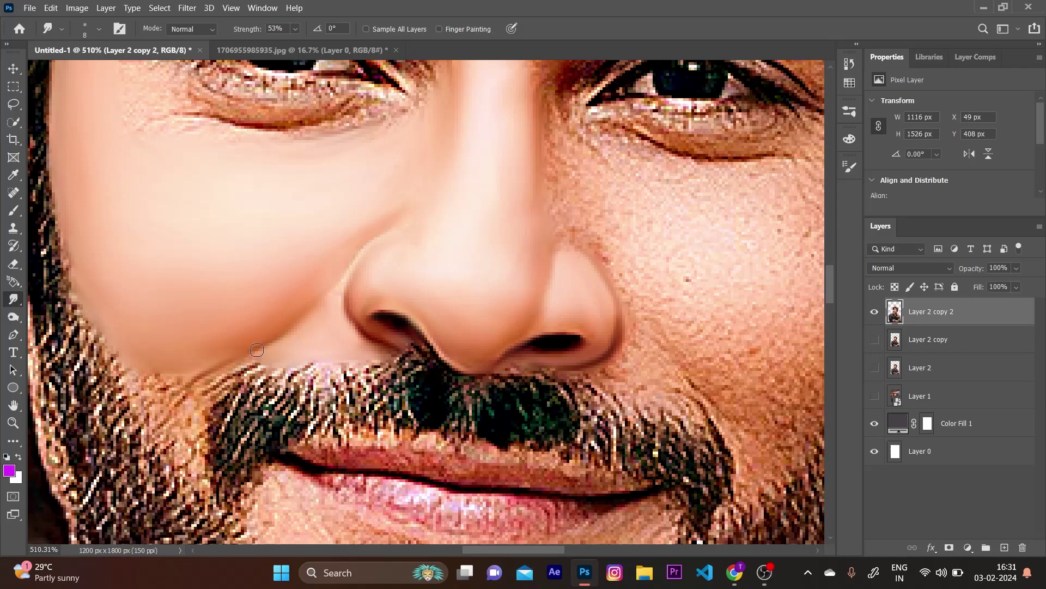
drag(206, 383, 194, 453)
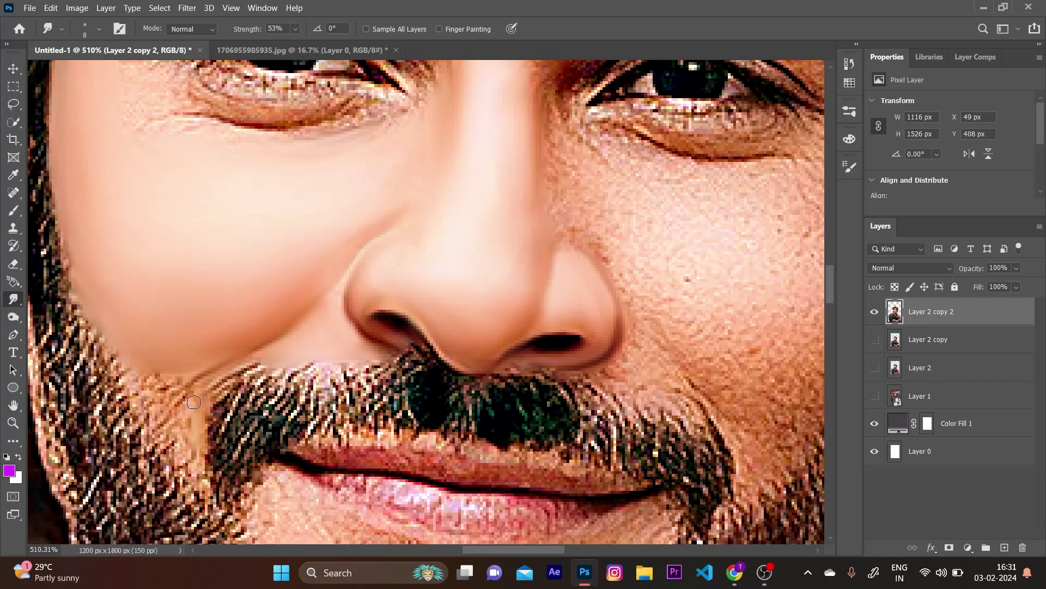
key(bracketright)
key(bracketright)
key(bracketright)
drag(153, 370, 181, 436)
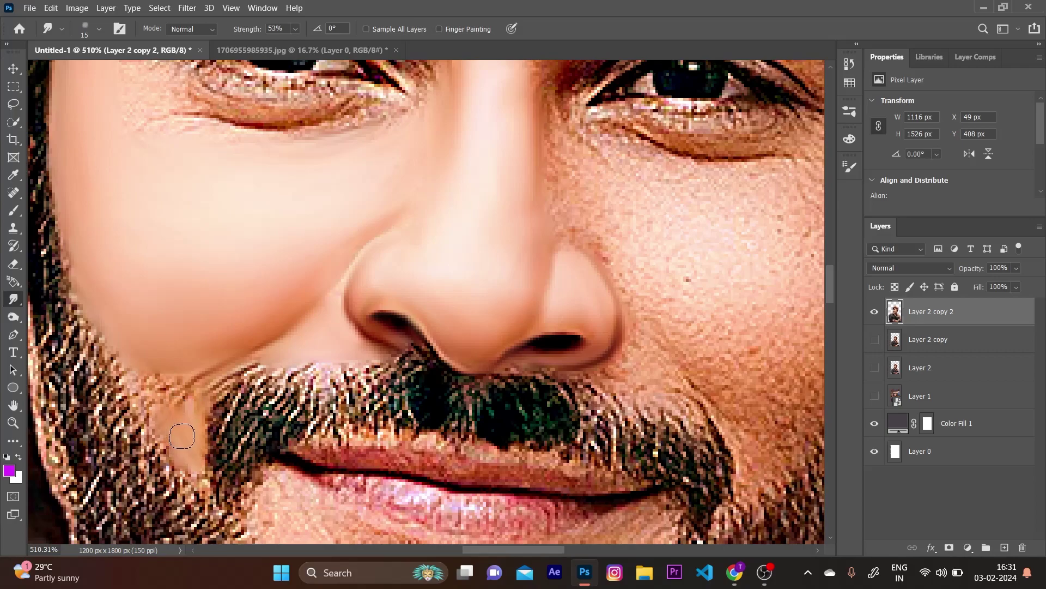
mouse_move(147, 378)
mouse_down()
mouse_move(191, 393)
mouse_move(218, 379)
mouse_up()
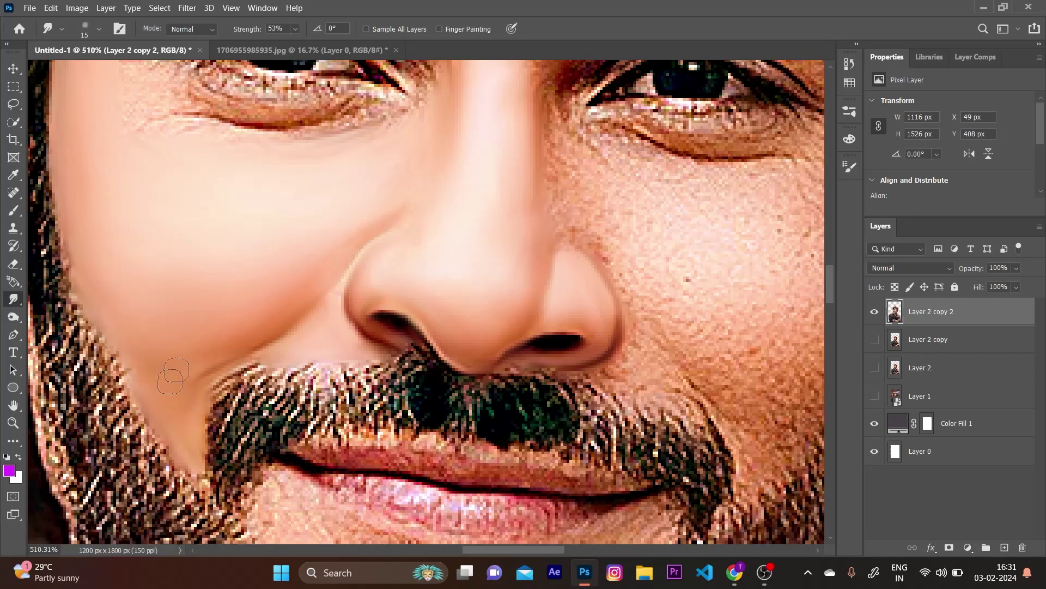
scroll(379, 328, up, 1)
scroll(302, 327, down, 5)
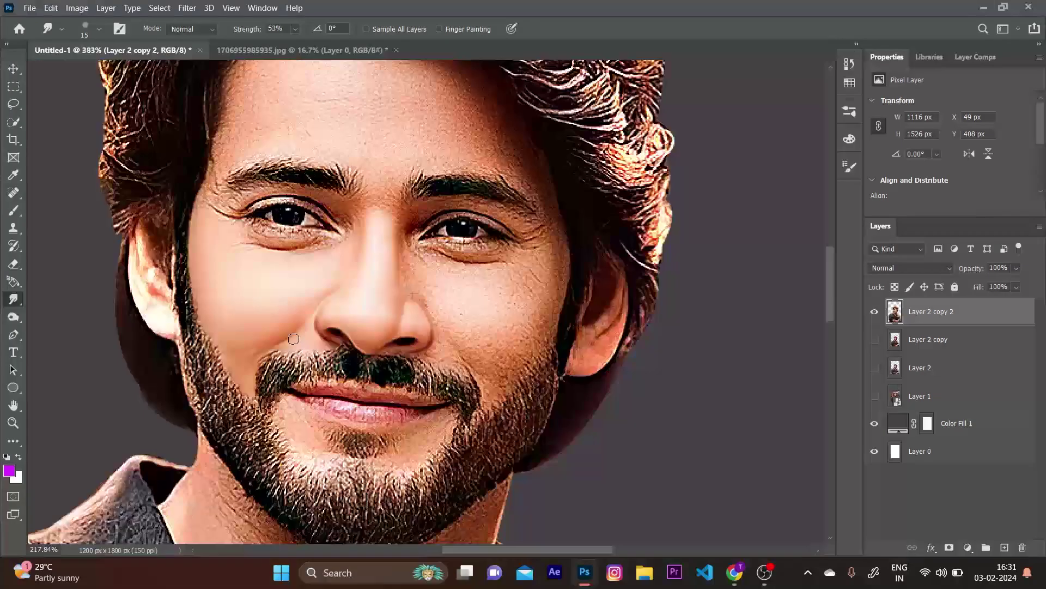
scroll(306, 325, up, 3)
scroll(276, 367, up, 2)
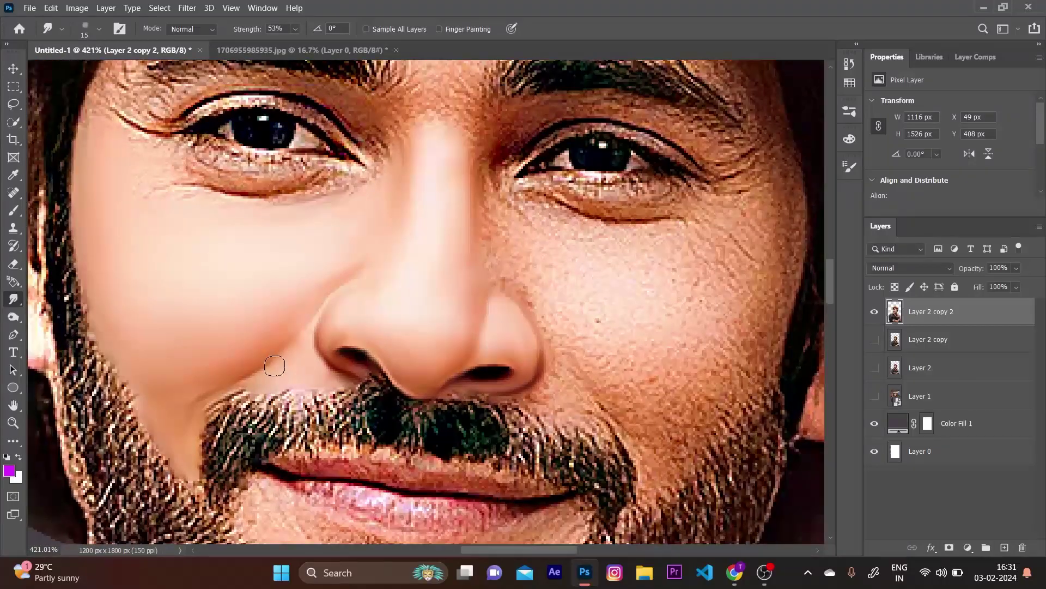
scroll(276, 350, left, 2)
key(bracketright)
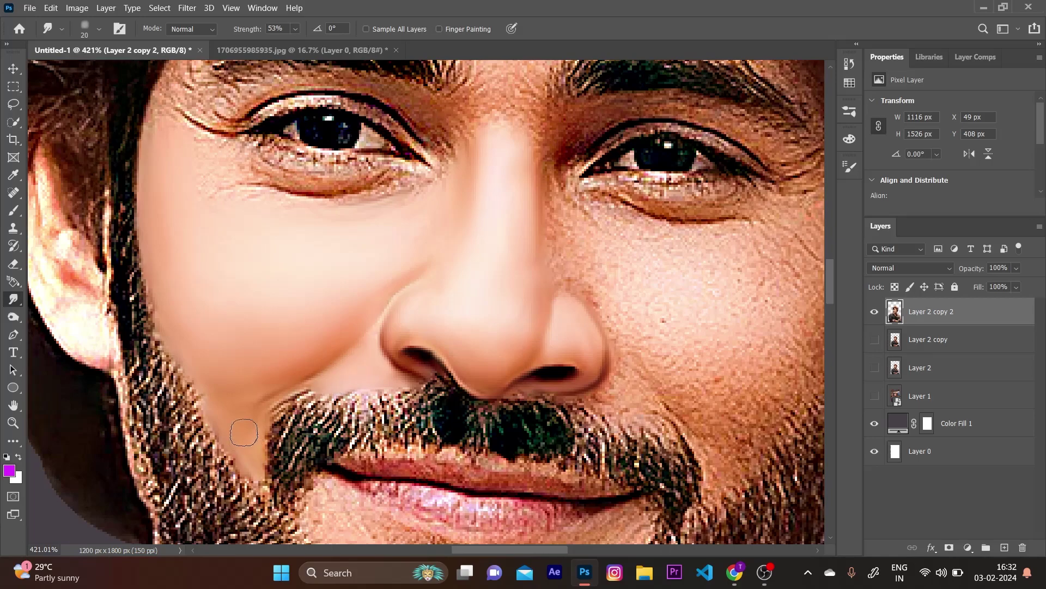
key(bracketleft)
key(bracketleft)
scroll(294, 494, down, 5)
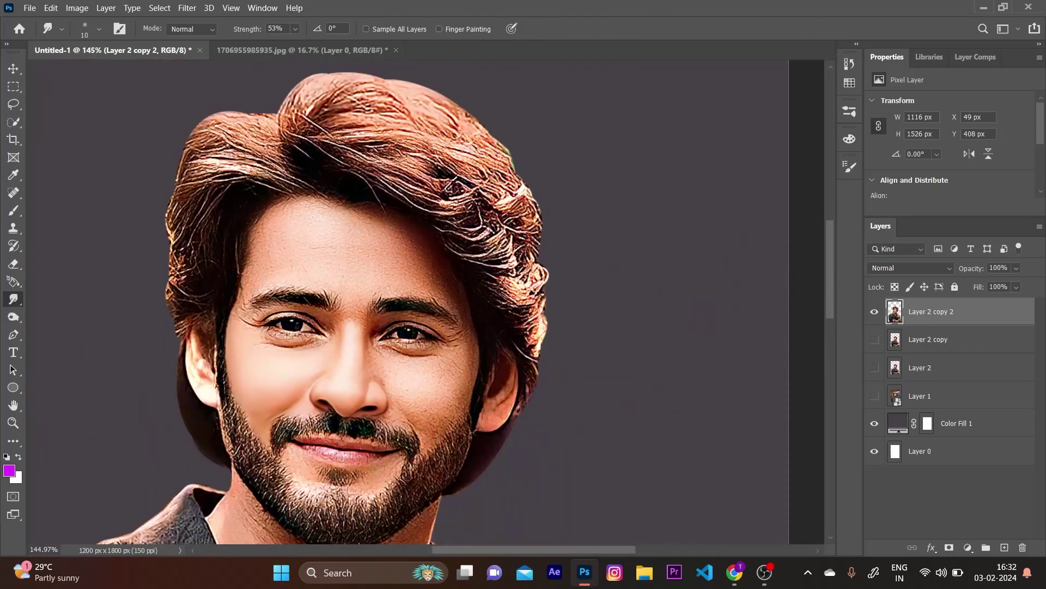
scroll(448, 355, up, 2)
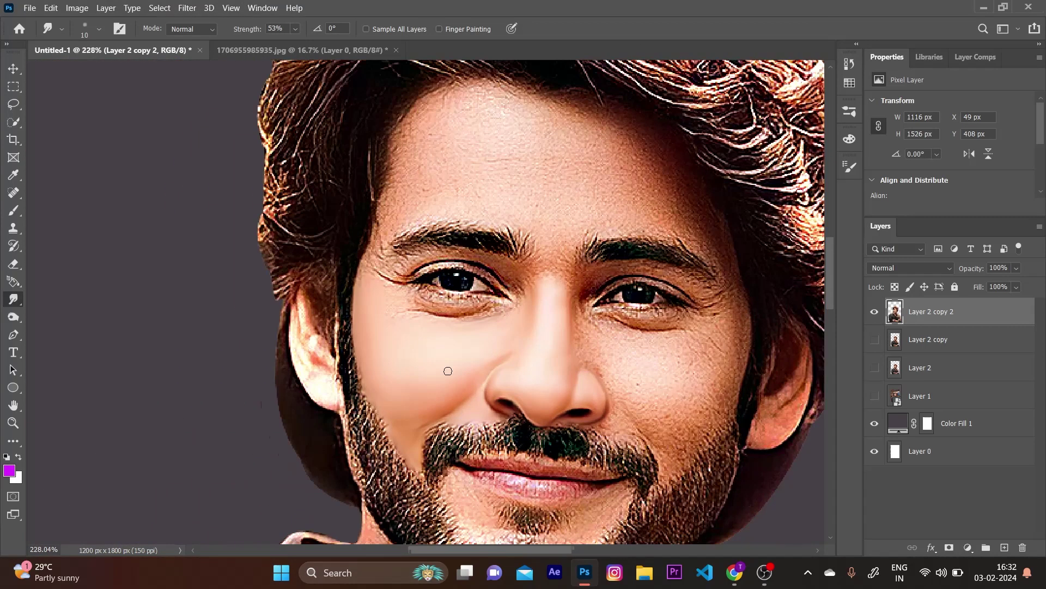
scroll(448, 369, up, 2)
scroll(453, 369, up, 2)
scroll(446, 292, up, 2)
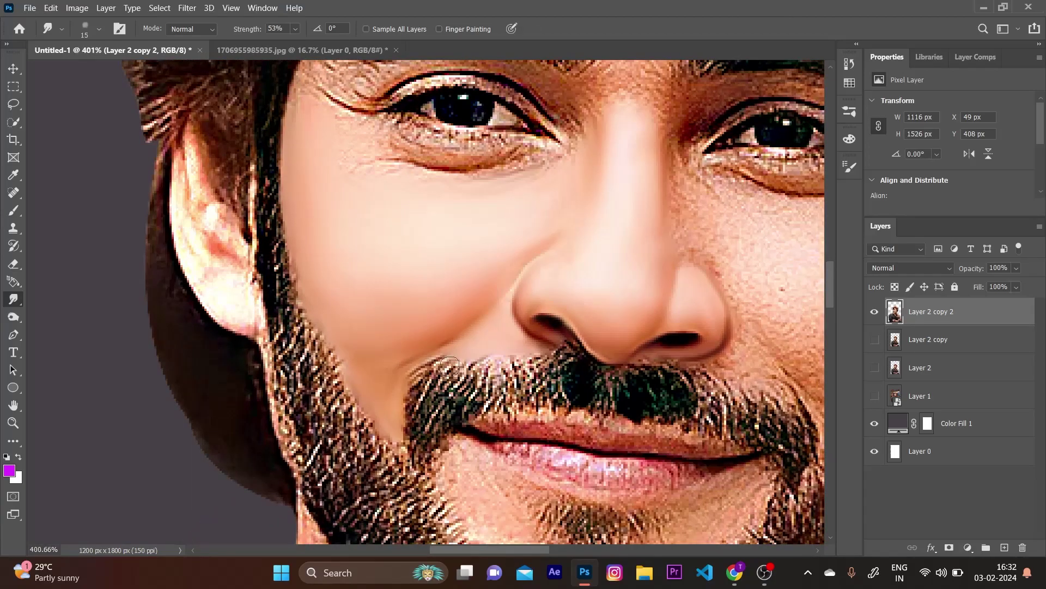
With a small smudge brush, smooth the left eye's lower eyelid and speckled lower lash line
key(bracketright)
key(bracketright)
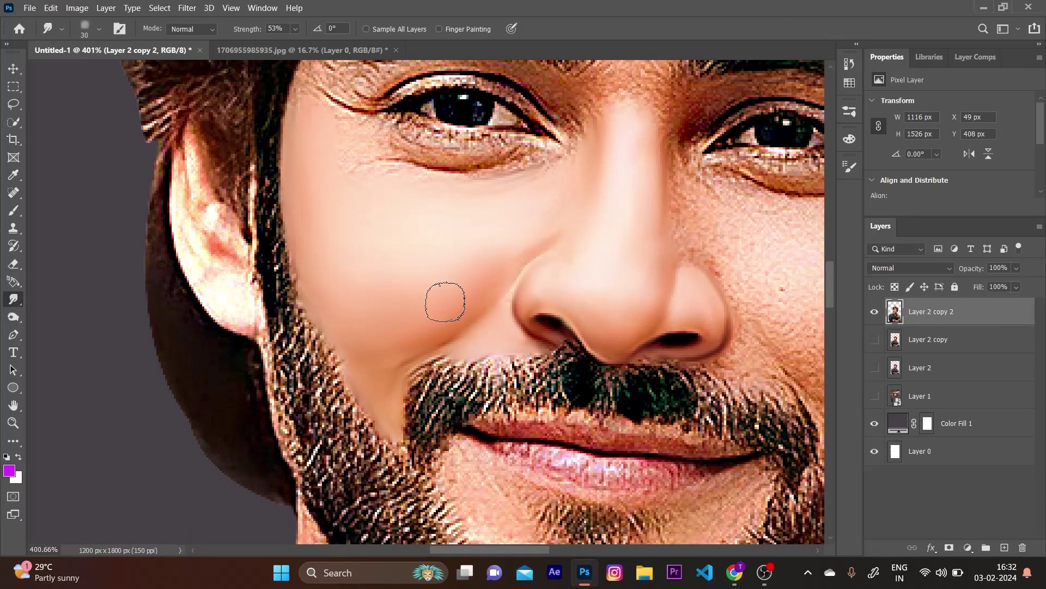
key(bracketright)
key(bracketright)
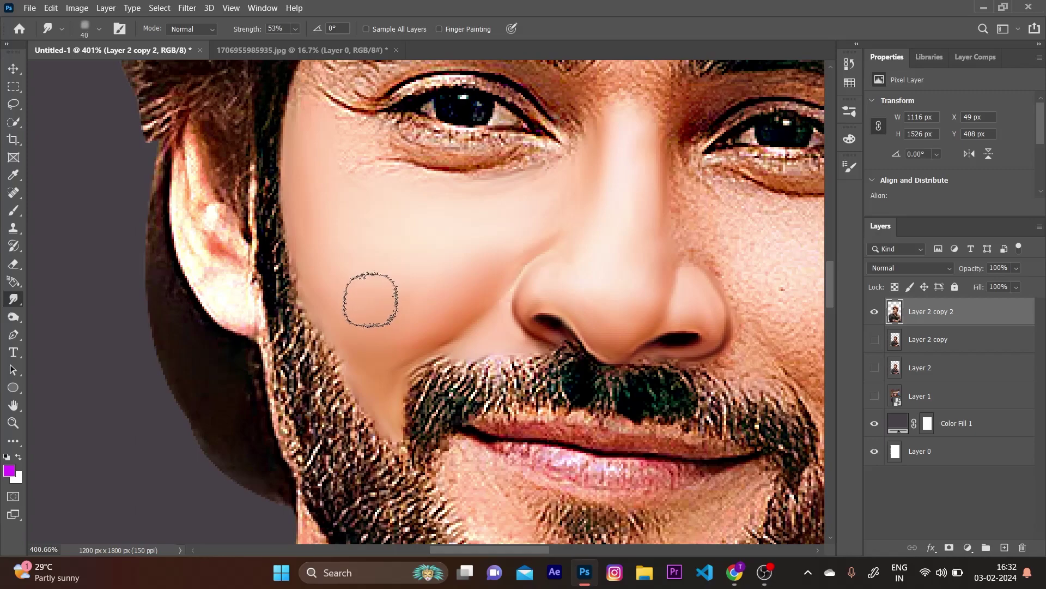
key(bracketright)
key(bracketleft)
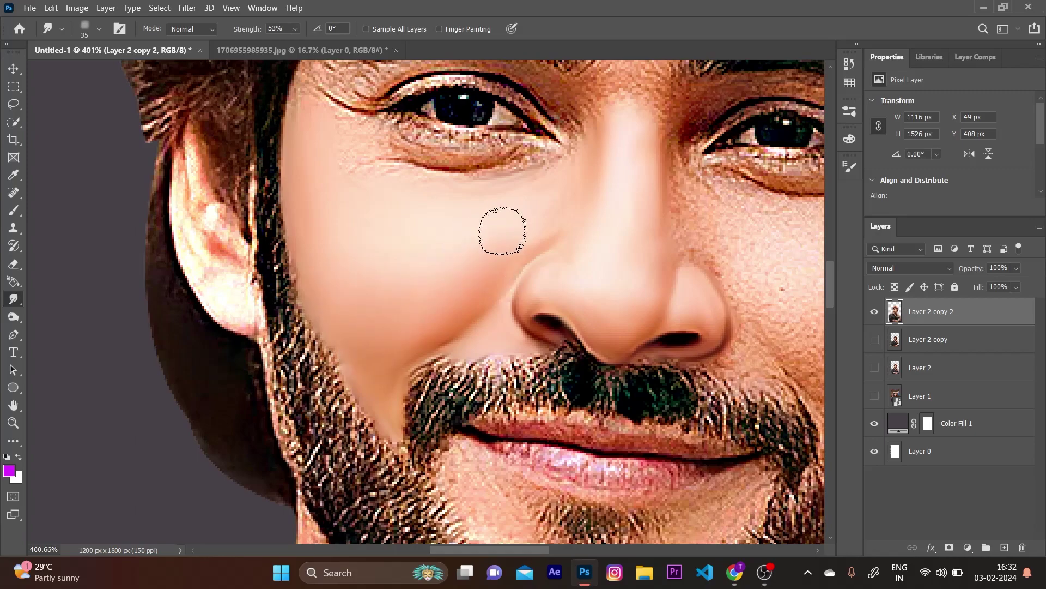
key(bracketleft)
scroll(589, 294, up, 2)
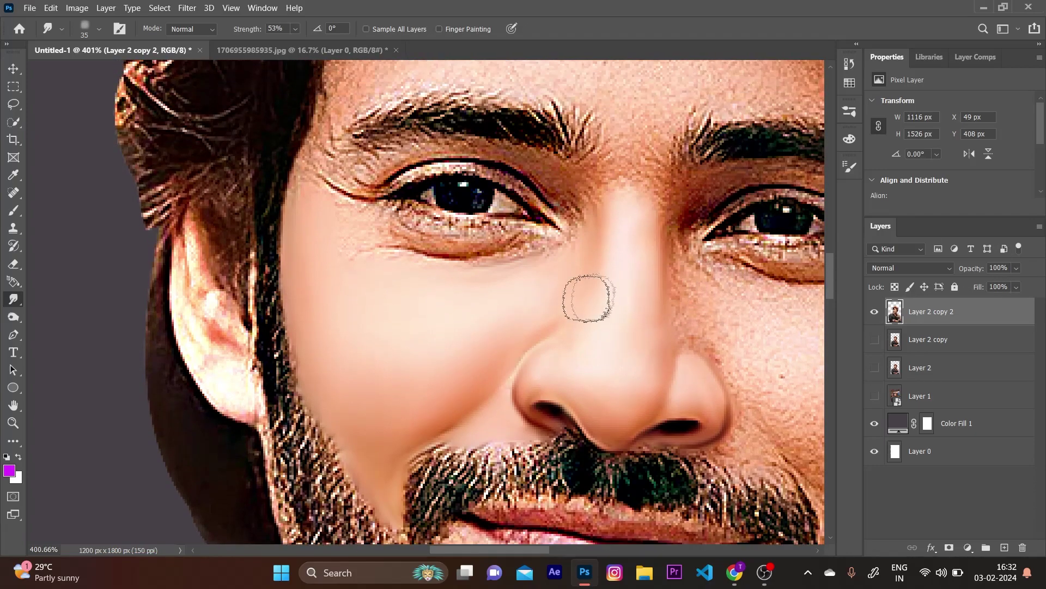
scroll(619, 304, up, 3)
scroll(555, 281, up, 1)
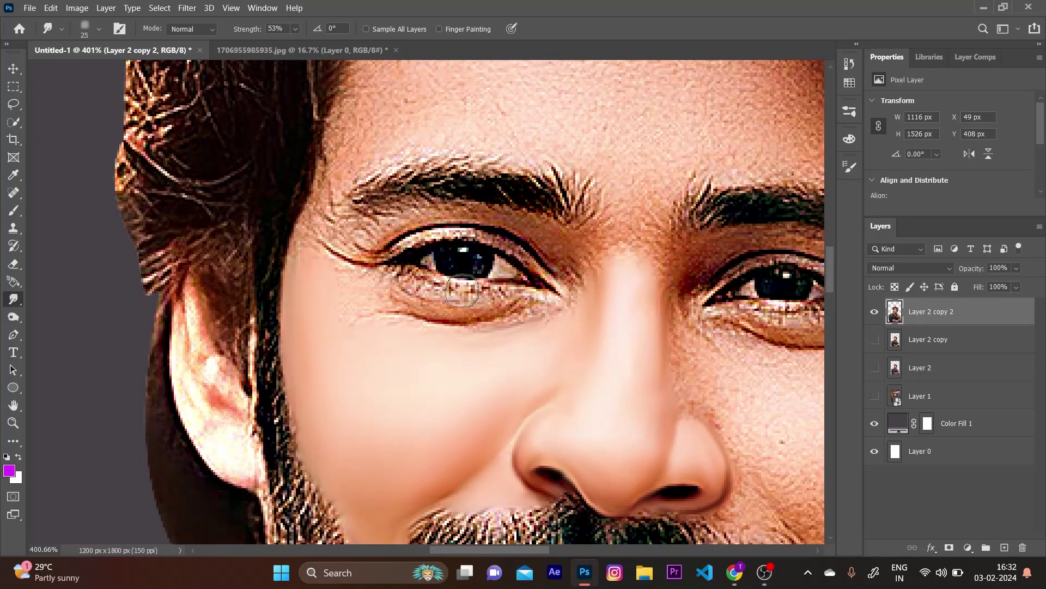
key(bracketleft)
key(bracketleft)
key(bracketleft)
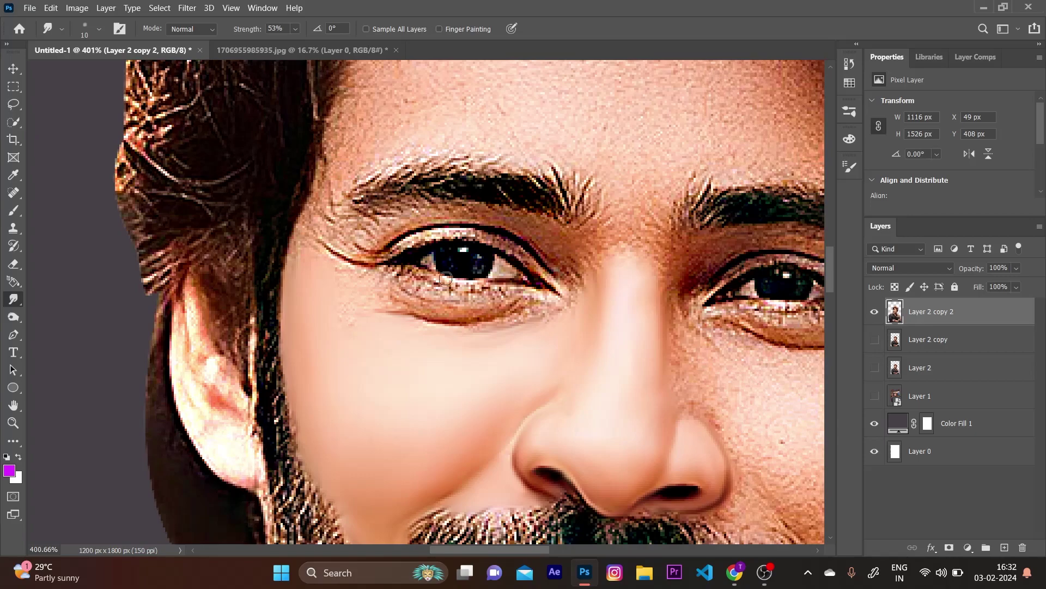
mouse_move(447, 321)
mouse_down()
mouse_move(394, 286)
mouse_move(460, 322)
mouse_move(537, 301)
mouse_move(556, 308)
mouse_up()
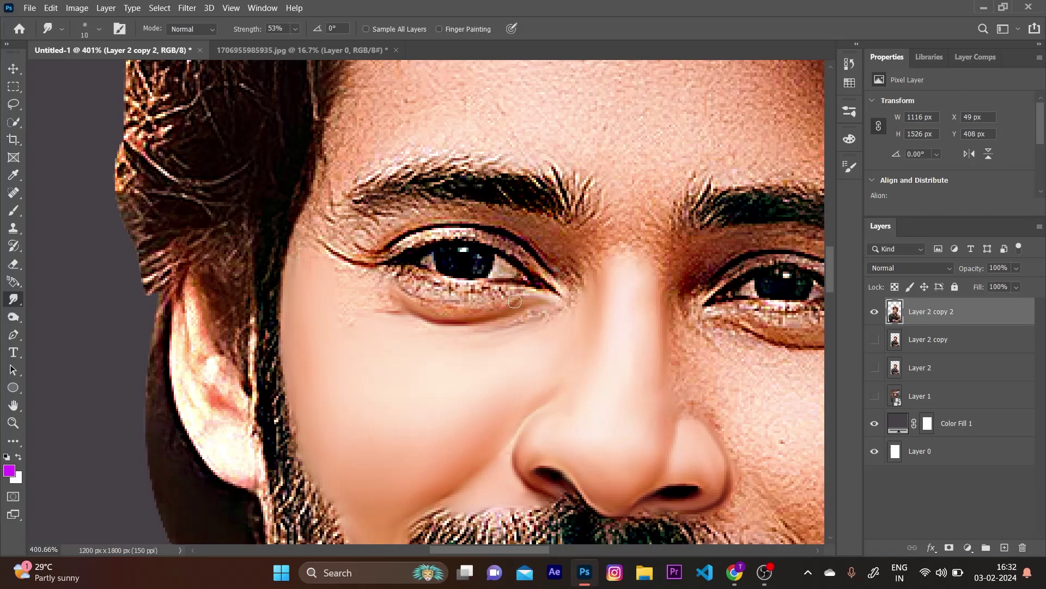
drag(425, 297, 404, 293)
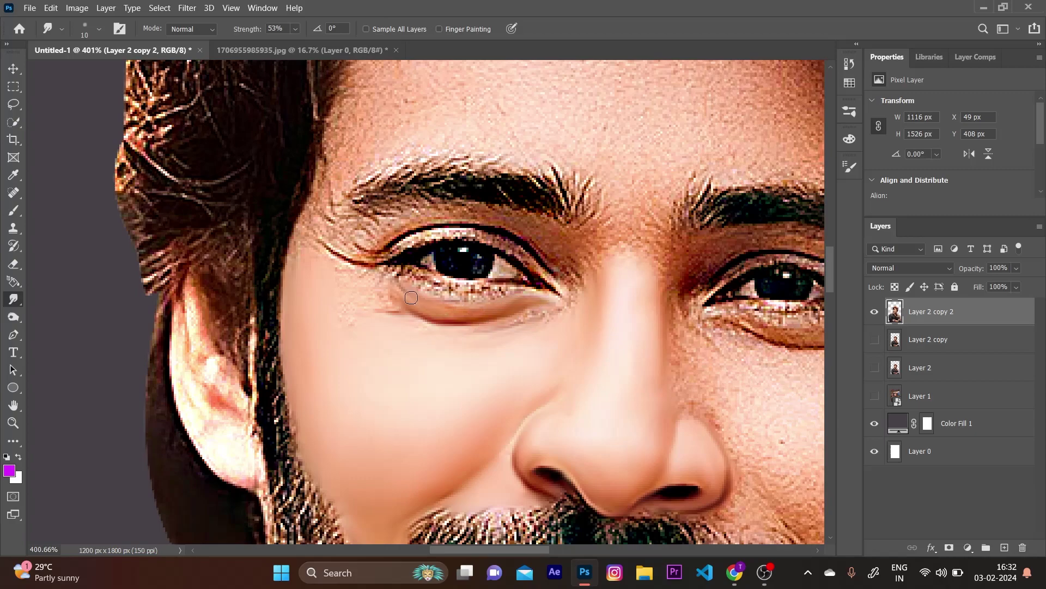
drag(471, 298, 471, 304)
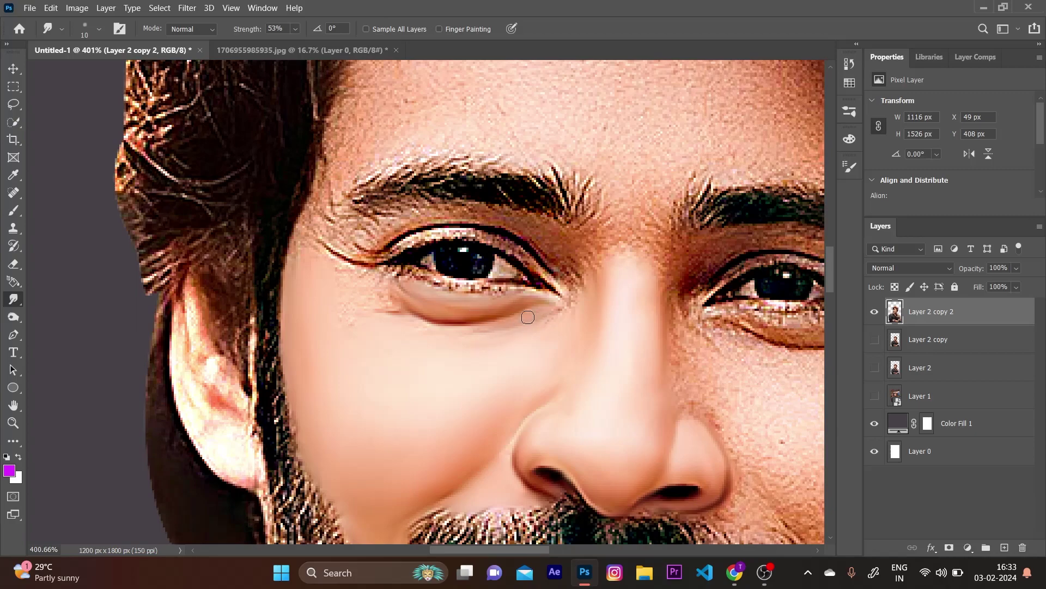
drag(454, 305, 469, 322)
Smooth the skin below the lower eyelid, the upper lash line and the inner eye corner
key(bracketright)
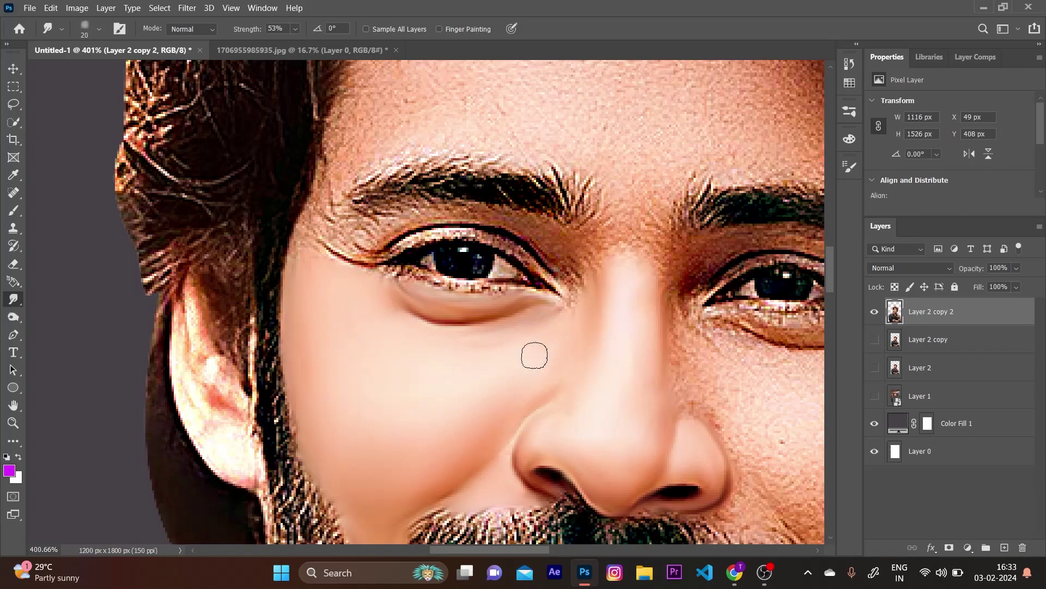
key(bracketleft)
key(bracketleft)
drag(420, 276, 496, 288)
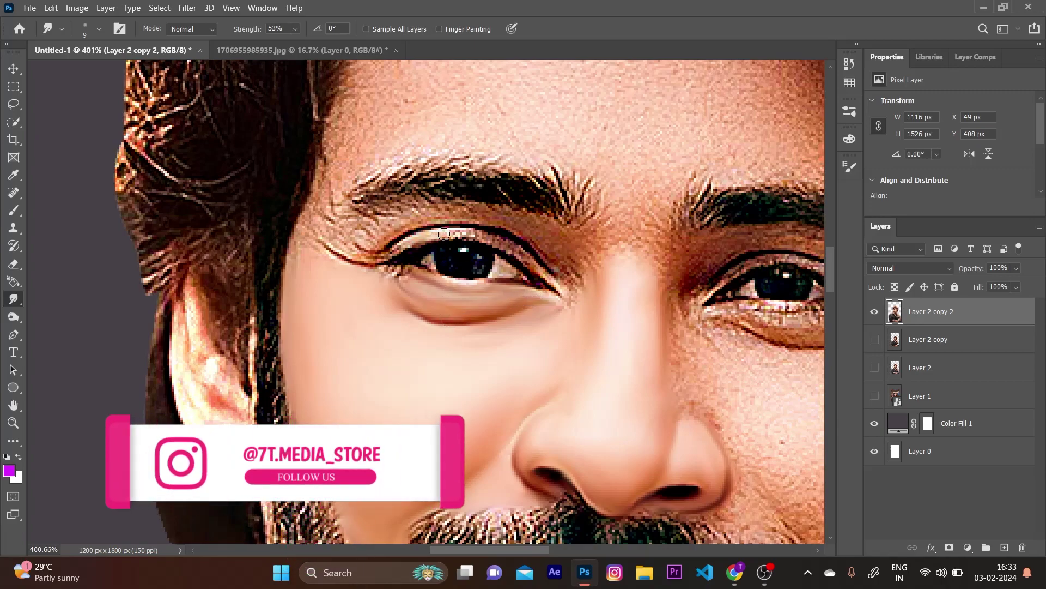
mouse_move(444, 234)
mouse_down()
mouse_move(403, 240)
mouse_move(504, 235)
mouse_move(553, 291)
mouse_up()
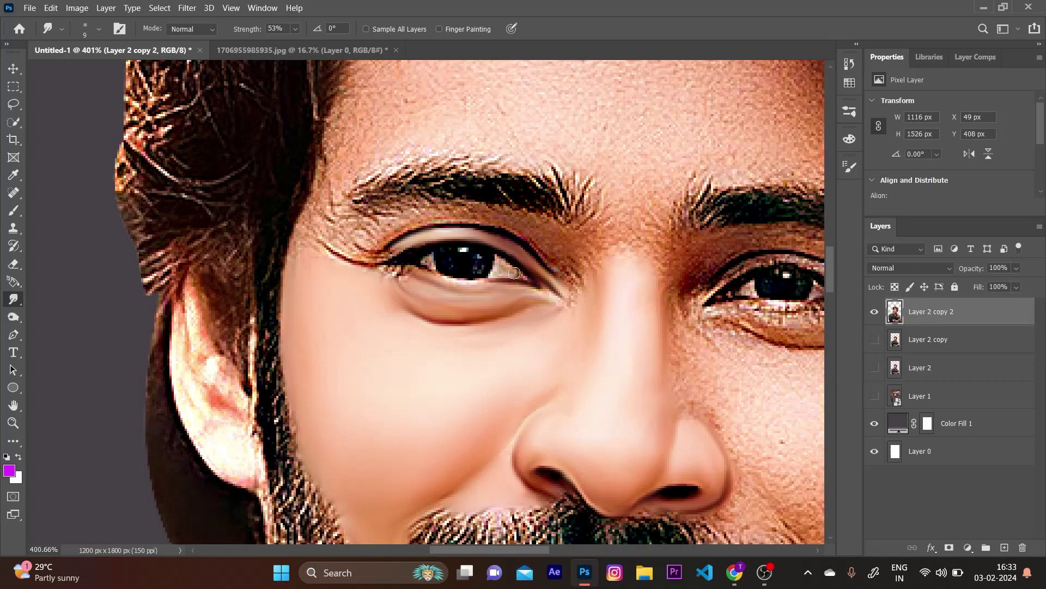
mouse_move(418, 273)
mouse_down()
mouse_move(398, 275)
mouse_move(412, 283)
mouse_up()
scroll(535, 310, up, 3)
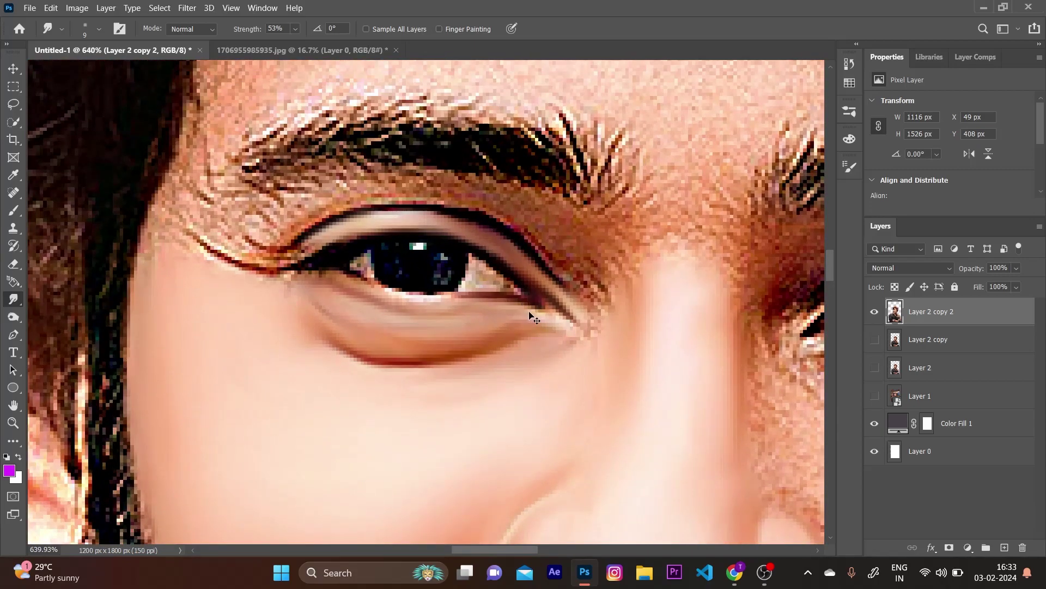
scroll(535, 316, down, 2)
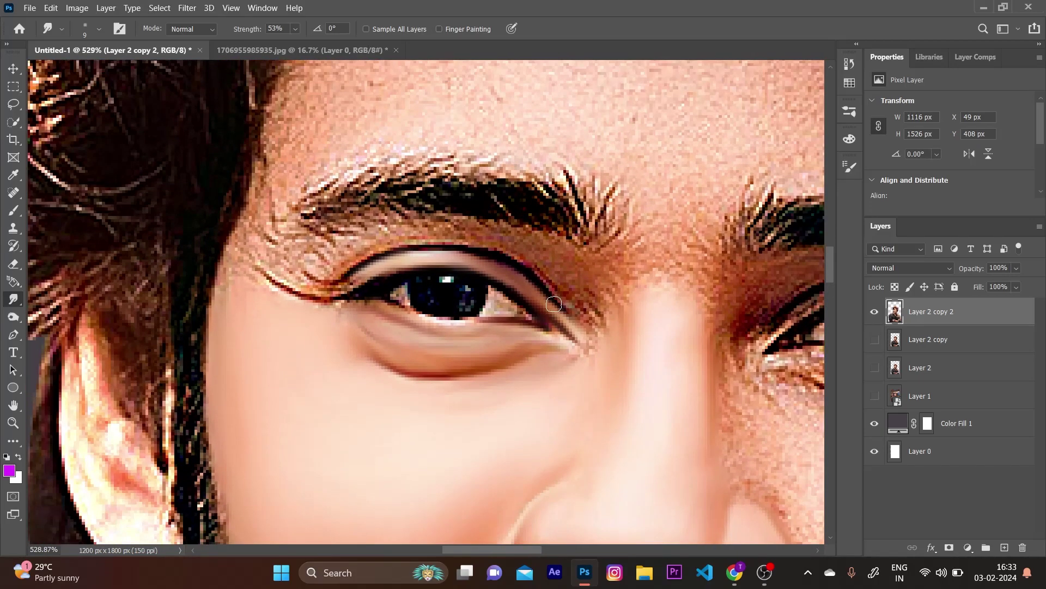
Smudge the upper-eyelid crease, the outer-corner skin and the orange streak at the eye corner
drag(491, 249, 341, 261)
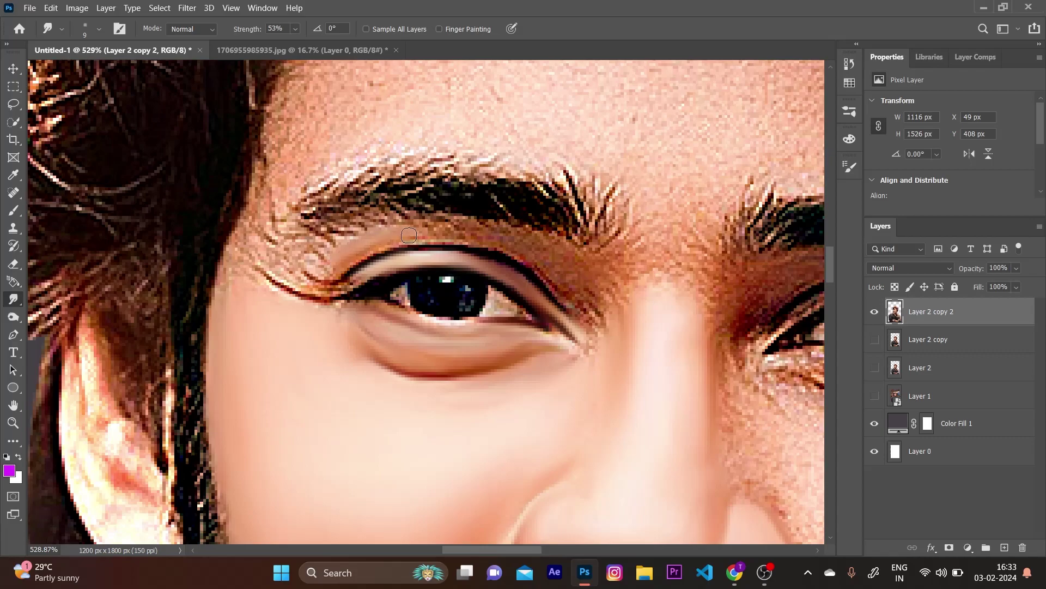
mouse_move(373, 244)
mouse_down()
mouse_move(452, 236)
mouse_move(575, 319)
mouse_up()
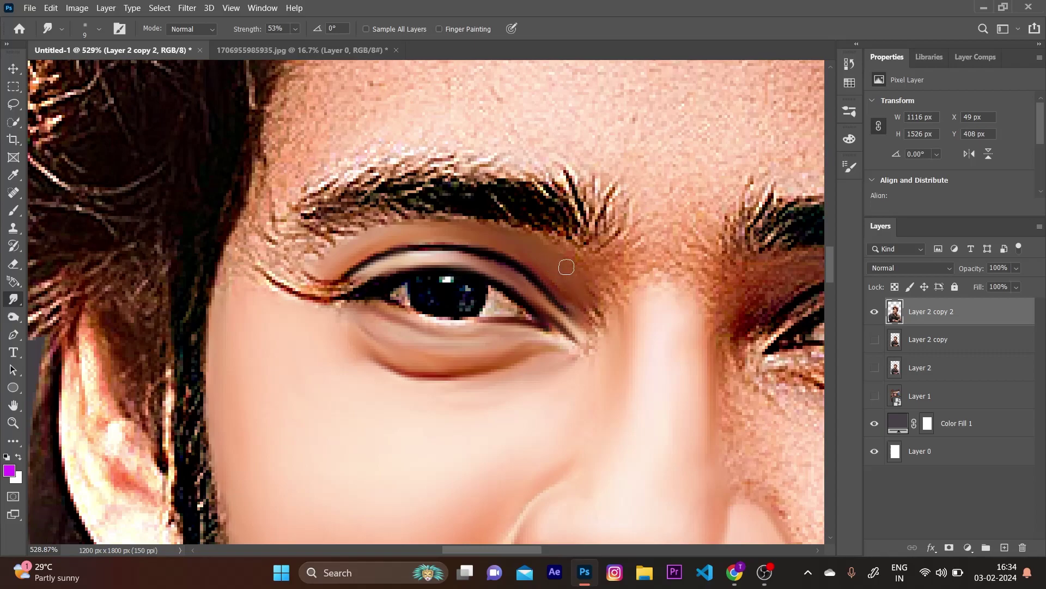
mouse_move(553, 265)
mouse_down()
mouse_move(596, 334)
mouse_move(579, 293)
mouse_move(619, 282)
mouse_move(430, 232)
mouse_up()
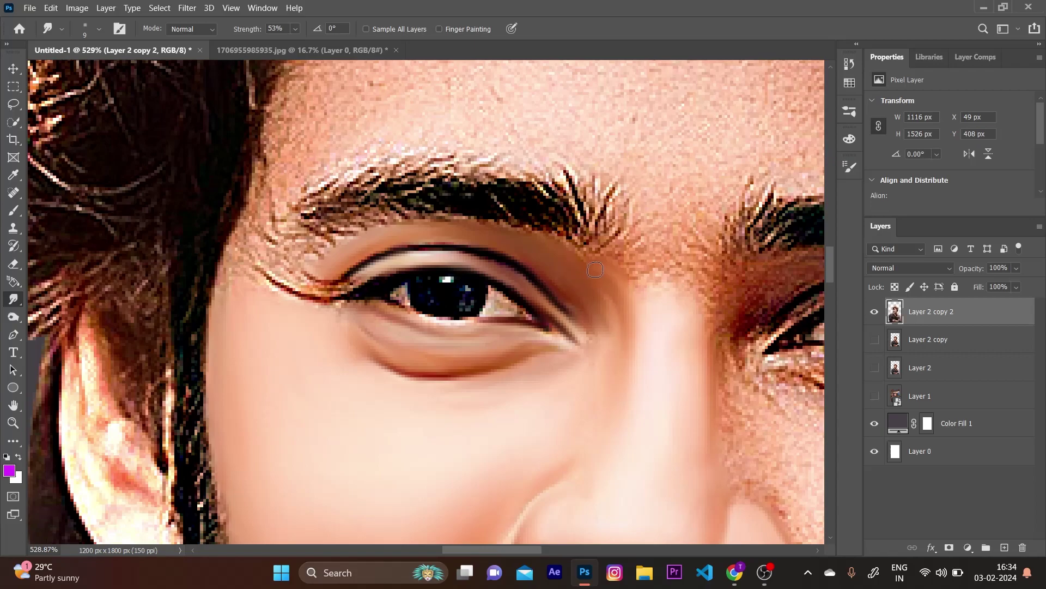
drag(337, 279, 297, 294)
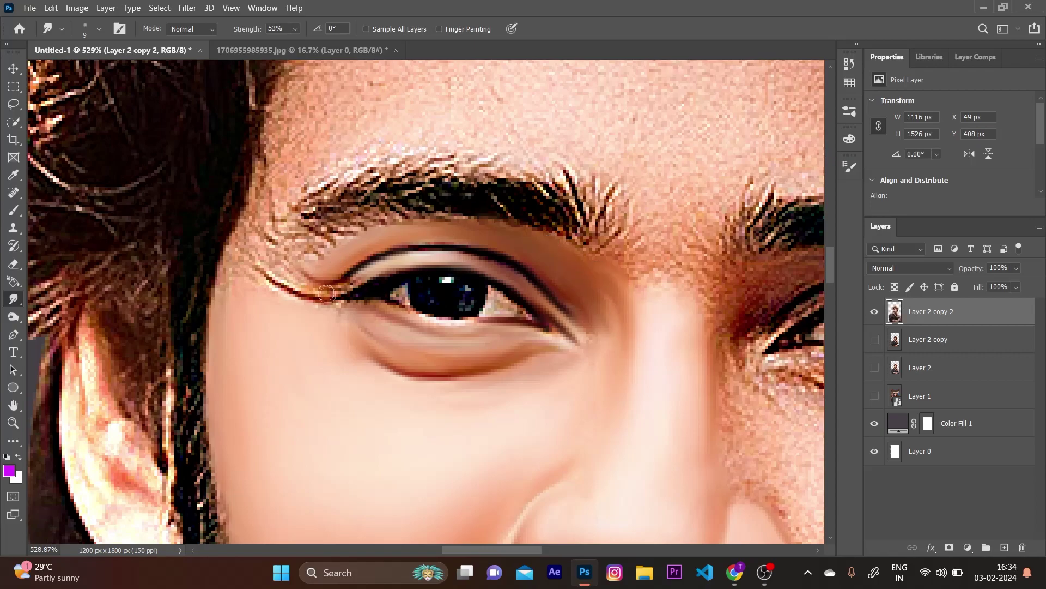
drag(376, 270, 303, 267)
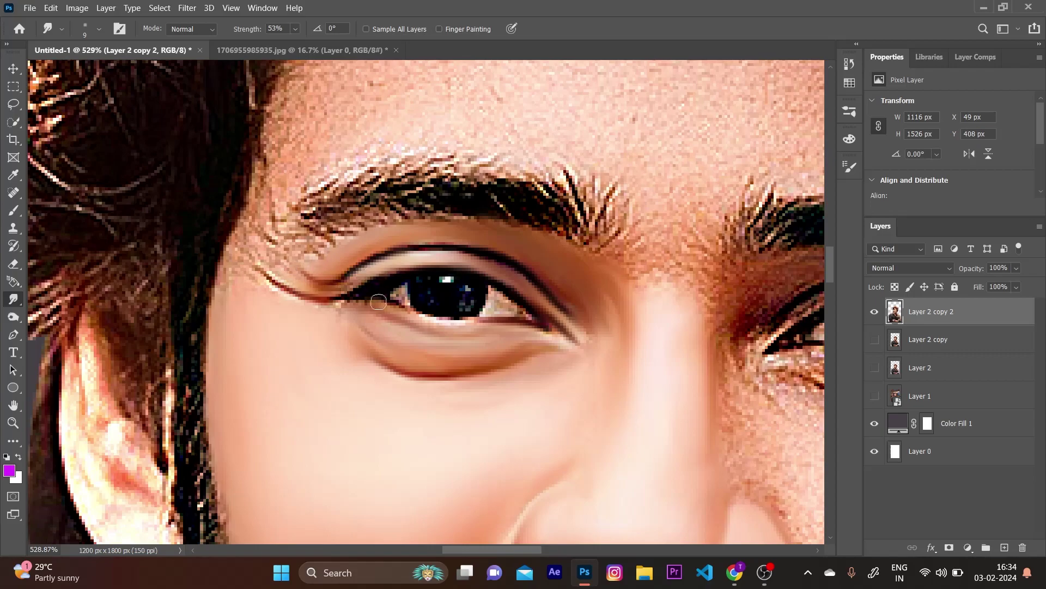
Soften the outer corner's lower lashes, the iris highlight, pupil and lower iris edge
key(bracketleft)
drag(379, 281, 504, 315)
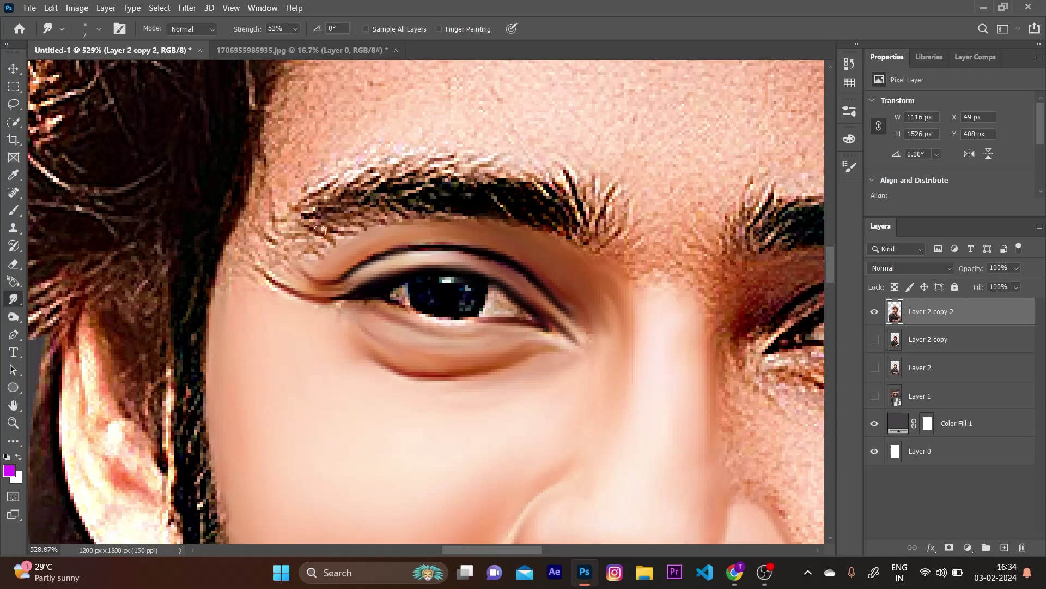
mouse_move(467, 294)
mouse_down()
mouse_move(413, 287)
mouse_move(354, 301)
mouse_up()
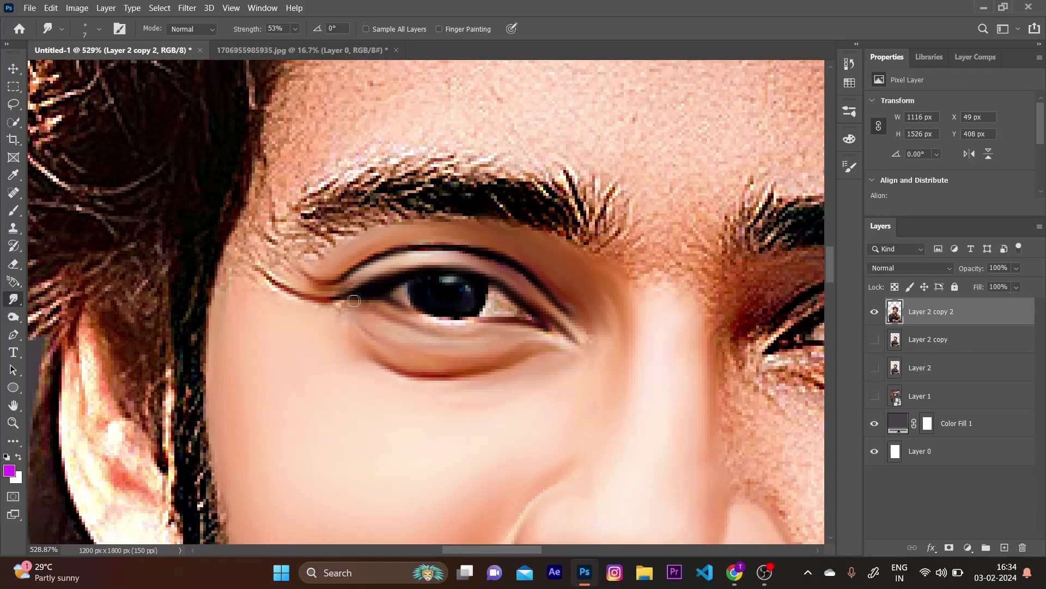
drag(488, 293, 500, 299)
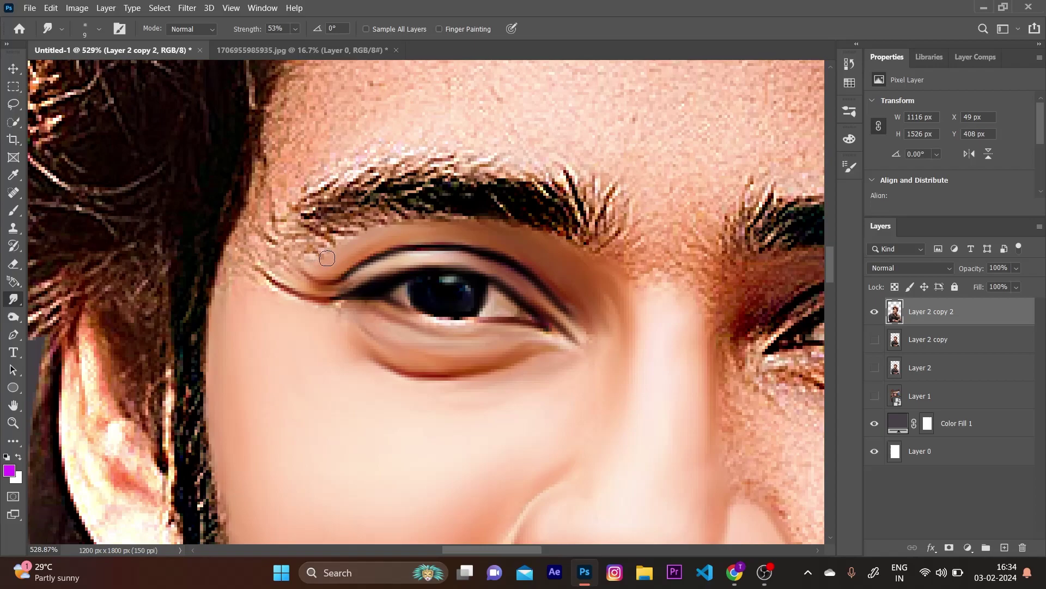
mouse_move(327, 258)
mouse_down()
mouse_move(232, 282)
mouse_move(272, 256)
mouse_up()
Smooth the inner eyebrow end, inner-corner eyeliner, lower lash line under the iris and nearby brow hairs
key(bracketright)
key(bracketright)
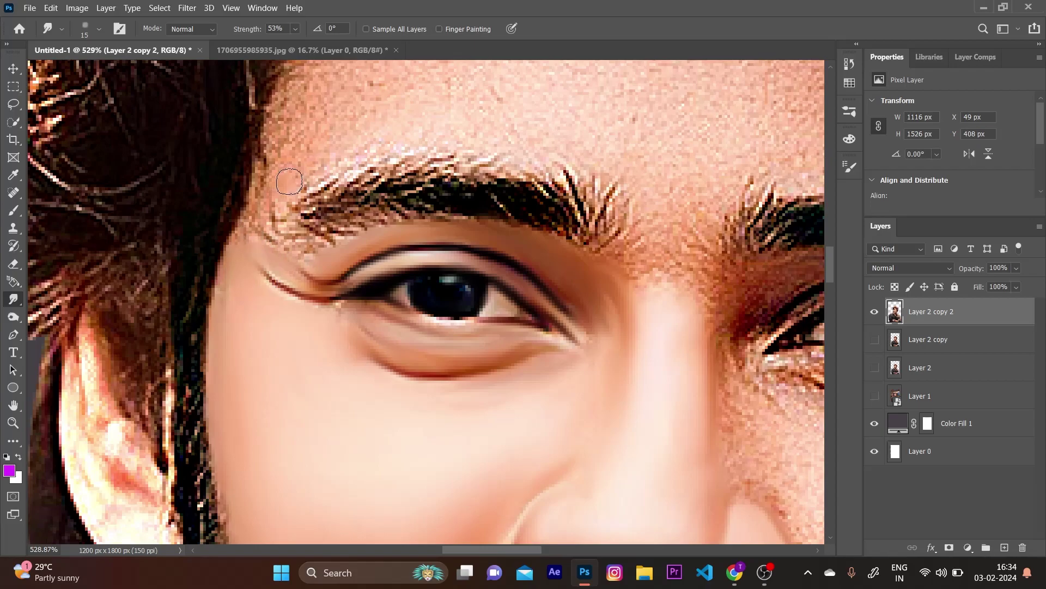
drag(289, 182, 288, 143)
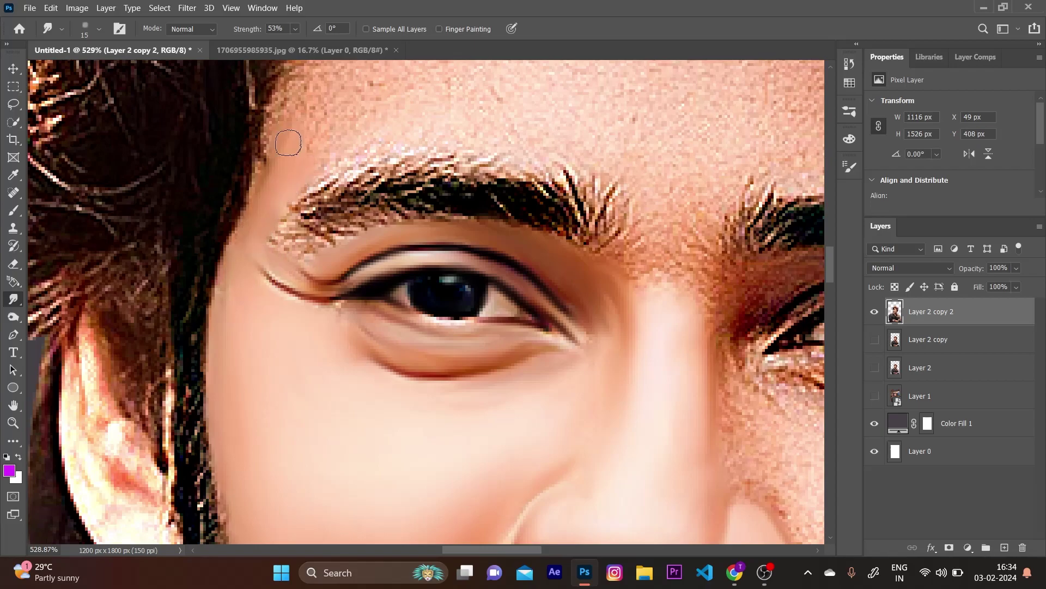
scroll(548, 175, up, 2)
key(bracketleft)
key(bracketleft)
drag(319, 344, 344, 353)
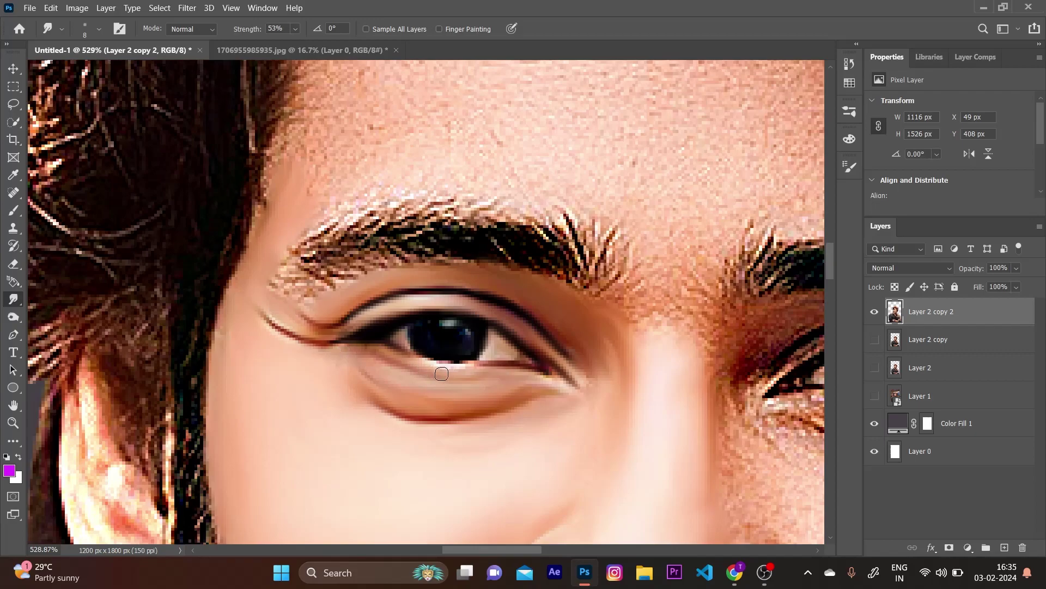
drag(431, 364, 483, 371)
mouse_move(308, 307)
mouse_down()
mouse_move(316, 299)
mouse_move(298, 291)
mouse_up()
key(bracketright)
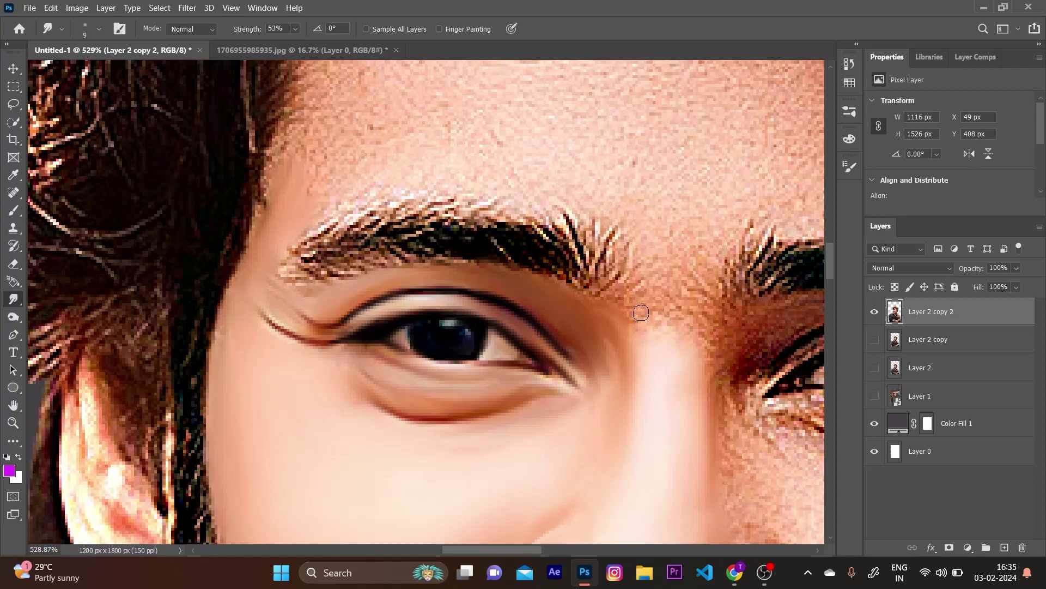
Zoom in on the right cheek and smudge the skin beside the nose
scroll(606, 357, down, 3)
scroll(604, 351, down, 2)
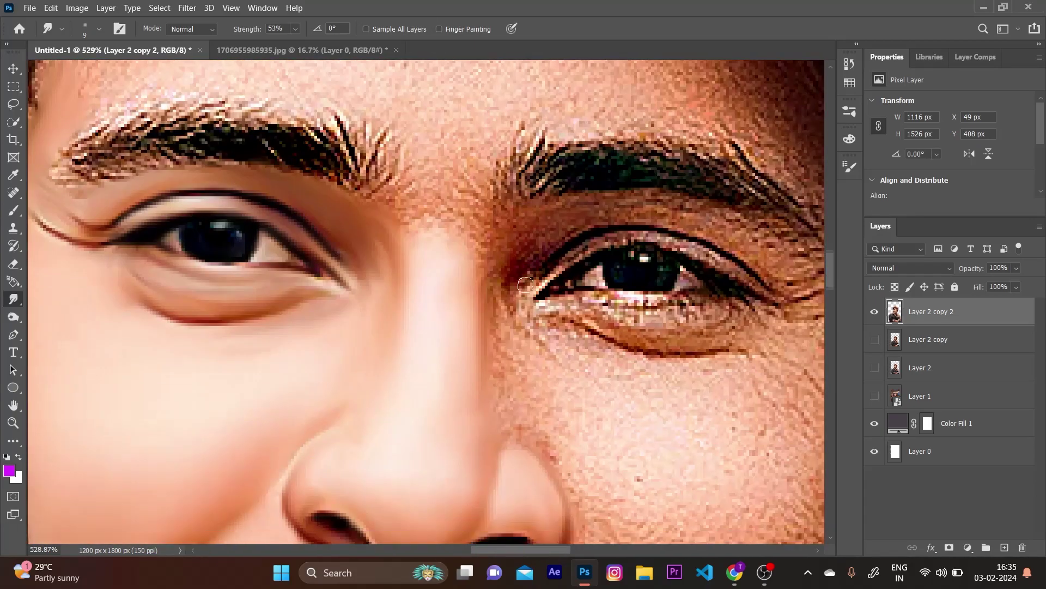
scroll(602, 344, down, 3)
scroll(600, 338, up, 2)
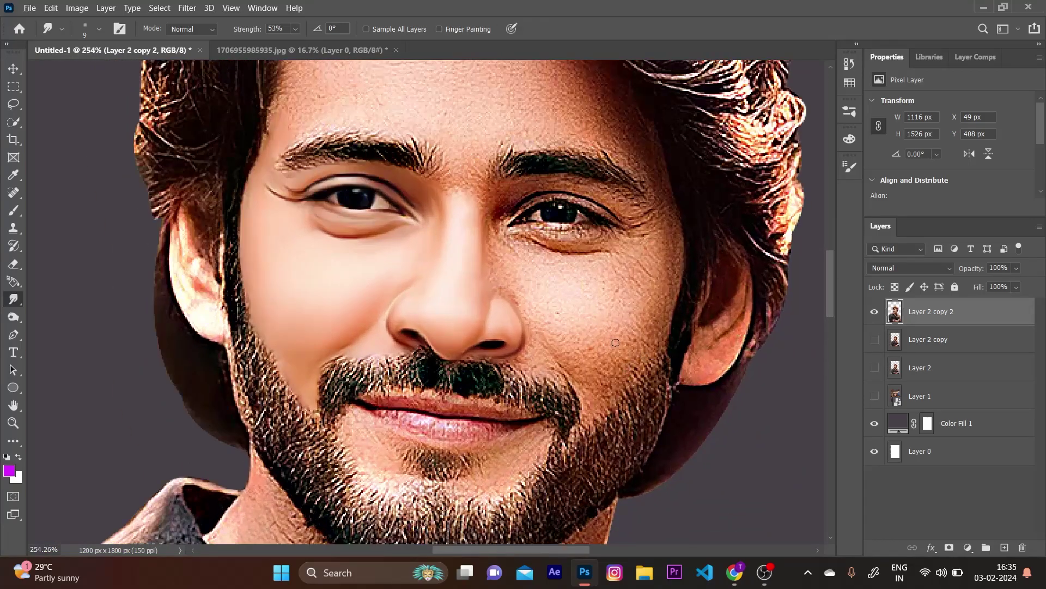
scroll(615, 342, up, 1)
scroll(613, 342, up, 2)
scroll(612, 342, up, 2)
scroll(610, 342, up, 1)
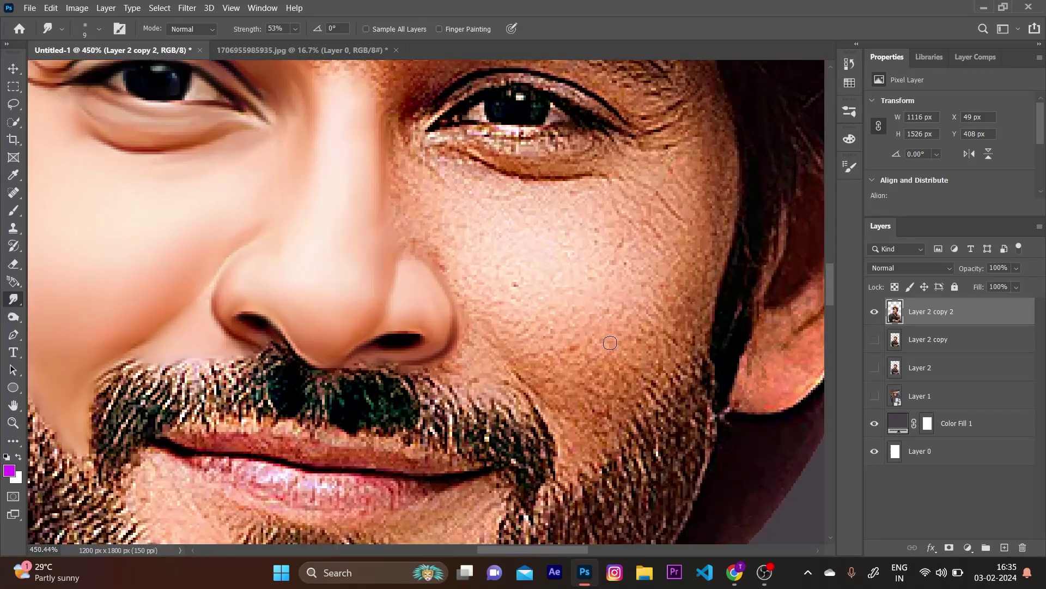
scroll(610, 342, up, 1)
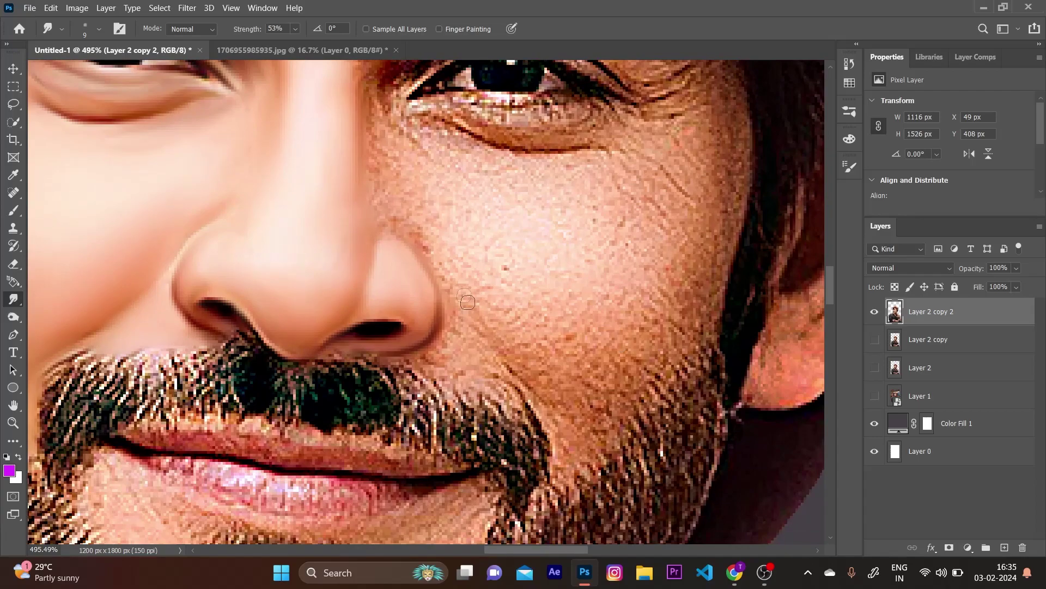
key(bracketleft)
key(bracketleft)
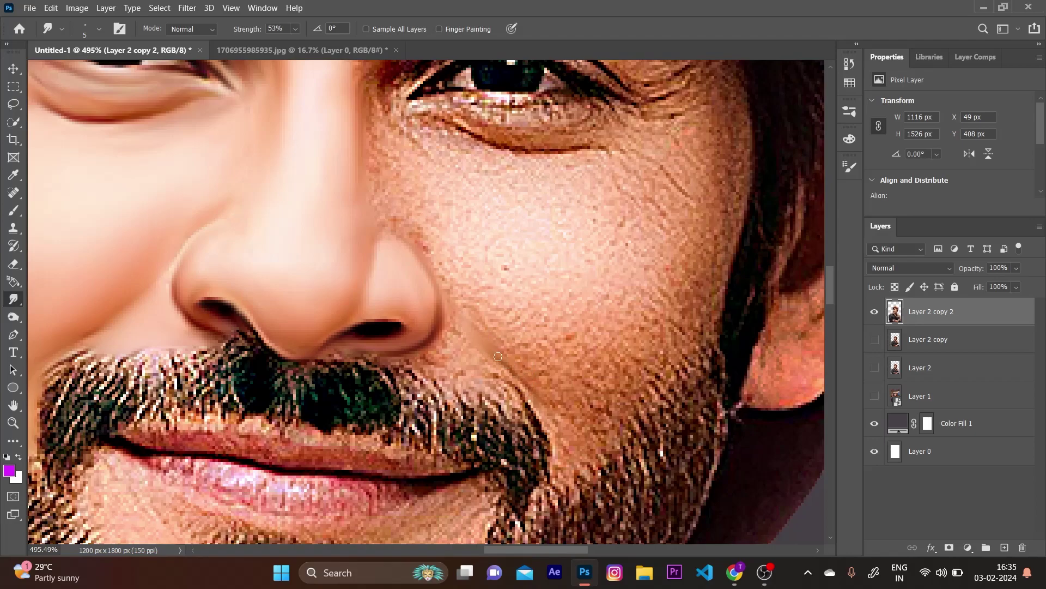
key(bracketright)
key(bracketright)
key(bracketright)
drag(532, 343, 548, 371)
mouse_move(504, 324)
mouse_down()
mouse_move(479, 289)
mouse_move(523, 333)
mouse_up()
With a larger brush, smooth the cheek texture toward the jaw, the lower cheek and the cheek edge
key(bracketleft)
key(bracketleft)
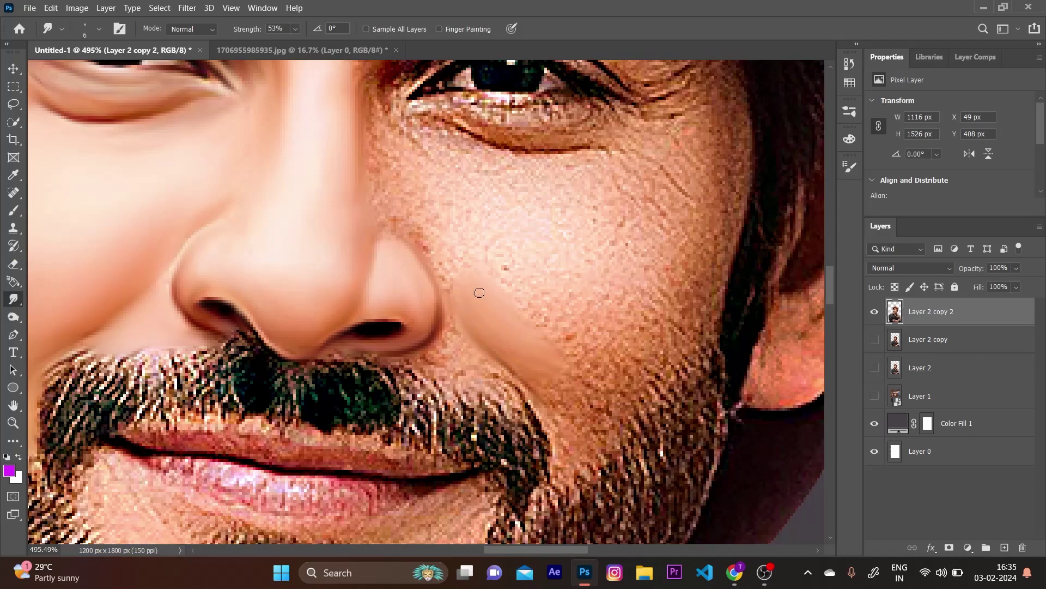
key(bracketright)
key(bracketright)
key(bracketright)
mouse_move(510, 292)
mouse_down()
mouse_move(543, 318)
mouse_move(545, 351)
mouse_up()
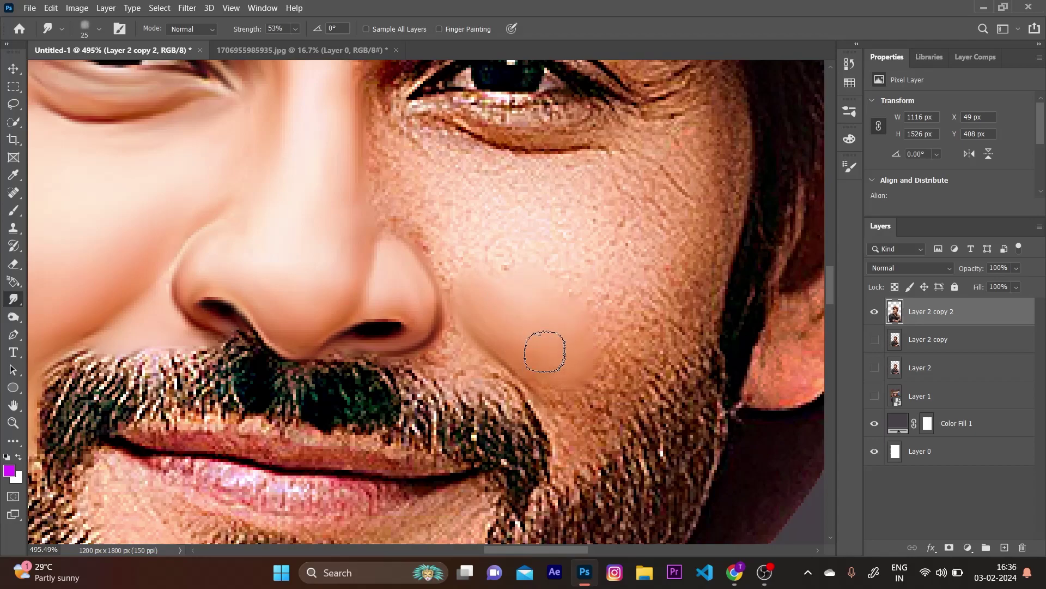
drag(545, 351, 595, 354)
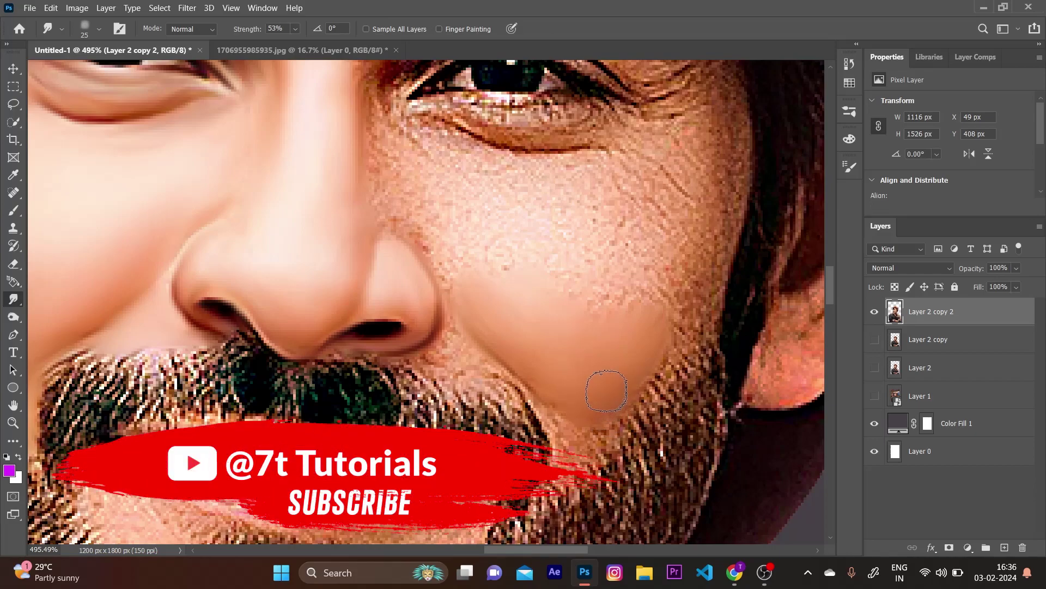
mouse_move(600, 392)
mouse_down()
mouse_move(633, 373)
mouse_move(686, 296)
mouse_move(594, 304)
mouse_up()
key(])
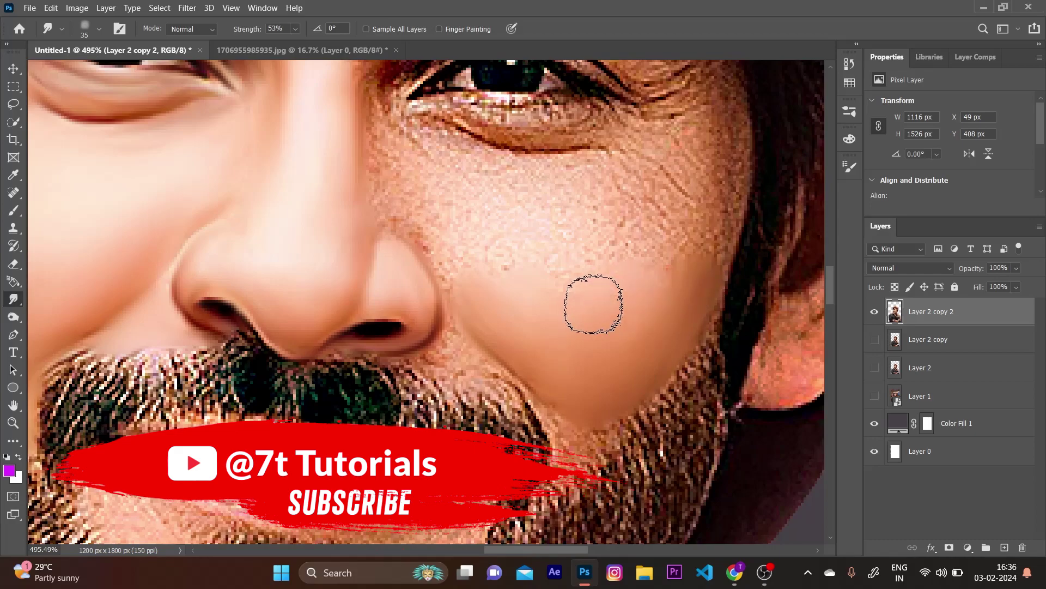
key([)
mouse_move(701, 221)
mouse_down()
mouse_move(695, 258)
mouse_move(678, 256)
mouse_move(717, 235)
mouse_move(712, 145)
mouse_move(664, 238)
mouse_move(600, 243)
mouse_move(563, 285)
mouse_move(479, 257)
mouse_move(561, 239)
mouse_move(497, 250)
mouse_move(498, 299)
mouse_move(596, 269)
mouse_up()
key(])
key(bracketleft)
key(bracketleft)
key(bracketleft)
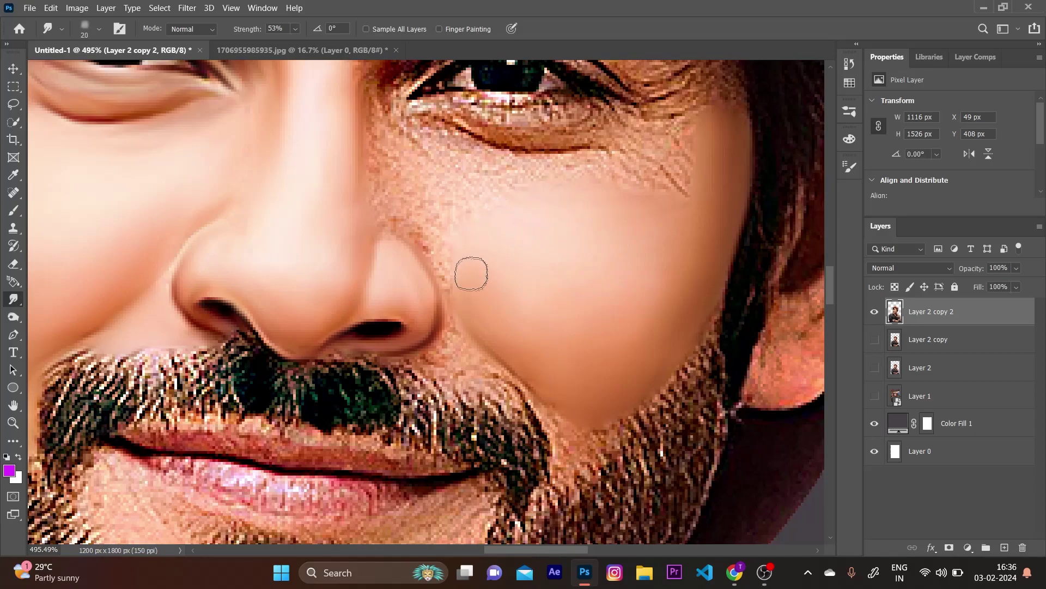
key(bracketleft)
key(bracketleft)
key(bracketleft)
Smudge the skin along the nose crease up toward the eye
drag(398, 218, 448, 276)
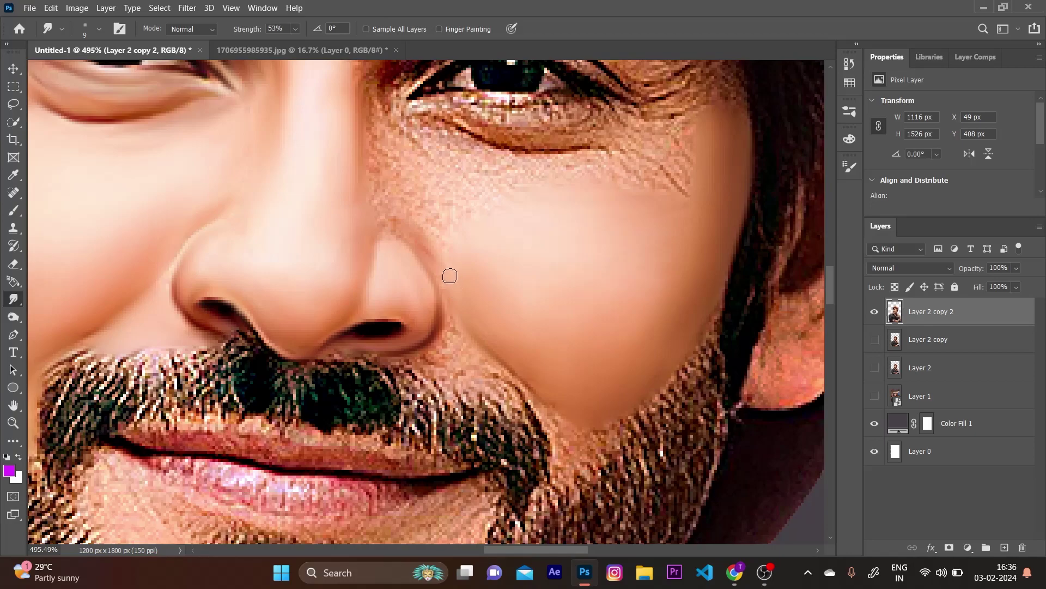
key(bracketright)
key(bracketright)
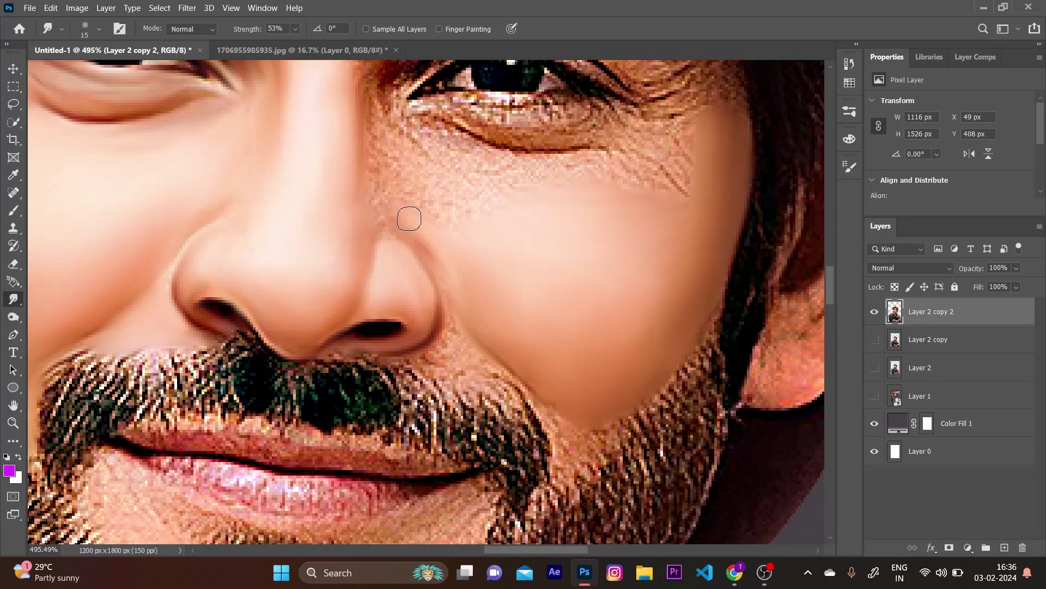
mouse_move(408, 217)
mouse_down()
mouse_move(366, 111)
mouse_move(369, 147)
mouse_move(404, 167)
mouse_move(392, 128)
mouse_move(422, 152)
mouse_up()
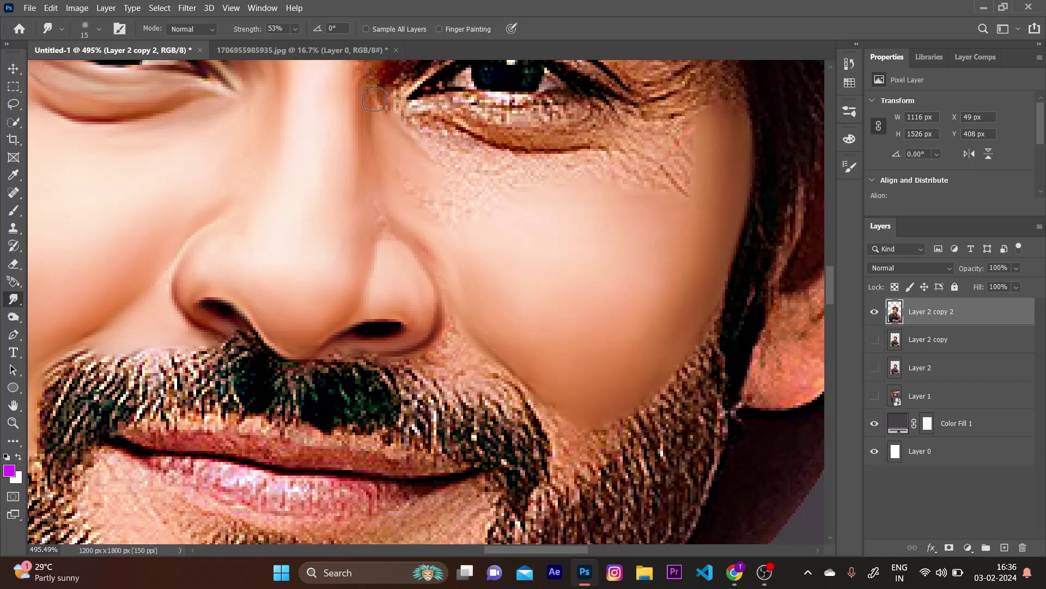
Smooth the skin beside the nostril, the mustache's top edge and the cheek-to-beard edge
key(bracketright)
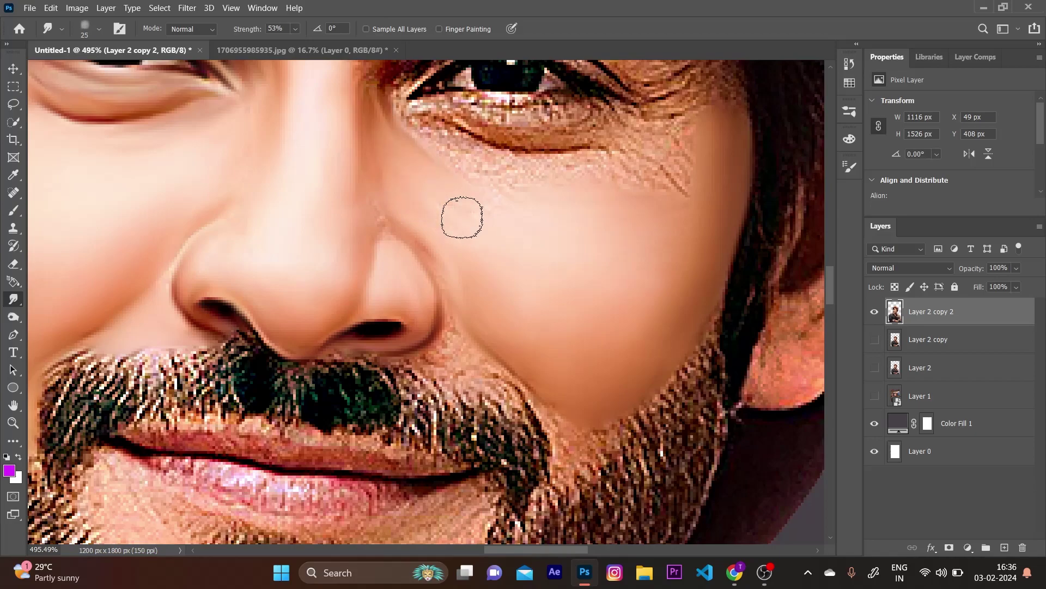
key(bracketleft)
key(bracketleft)
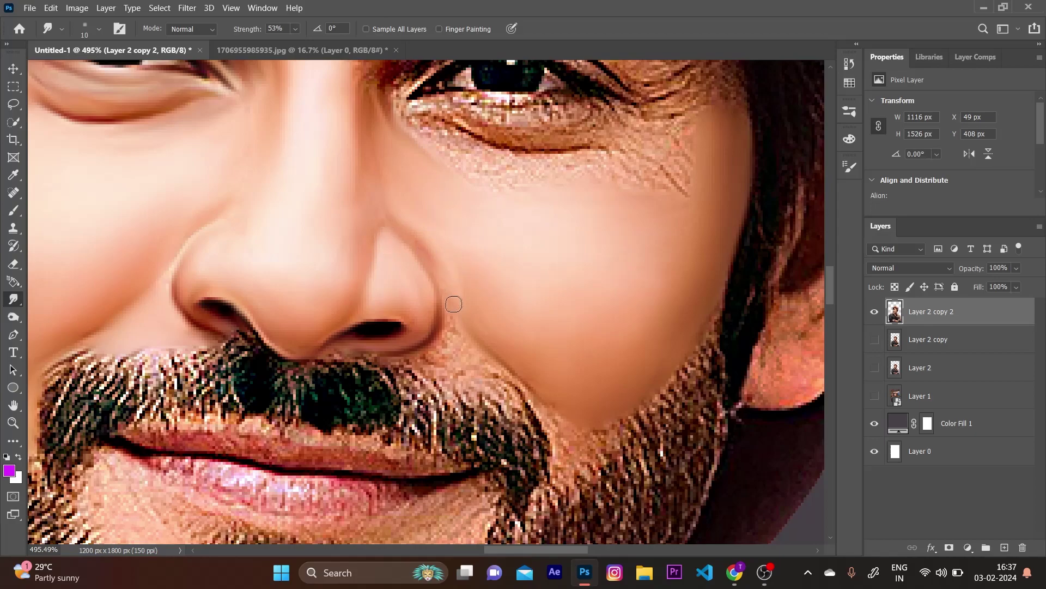
drag(464, 335, 453, 335)
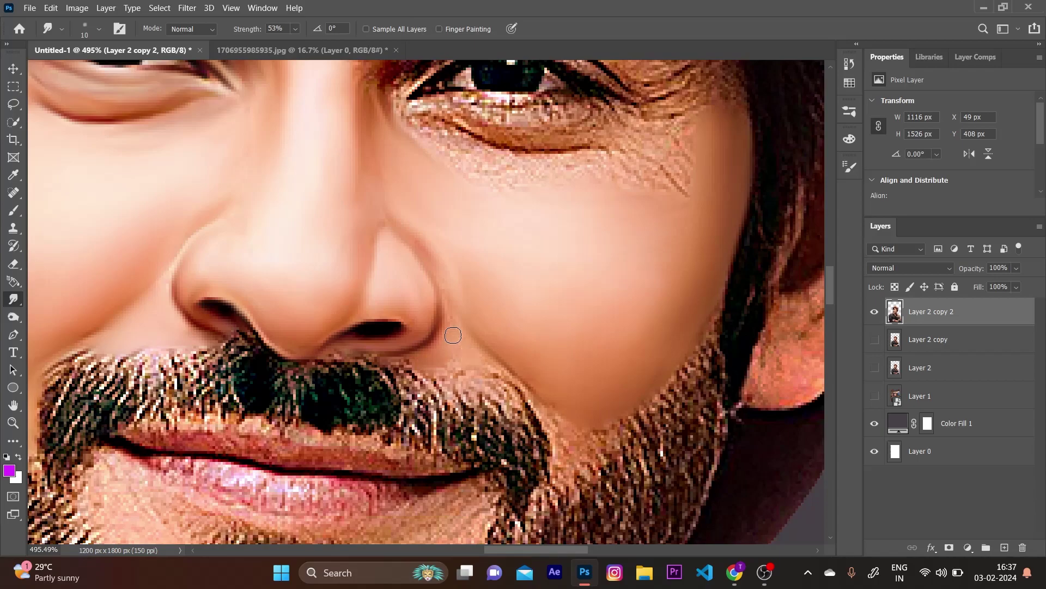
drag(427, 364, 466, 372)
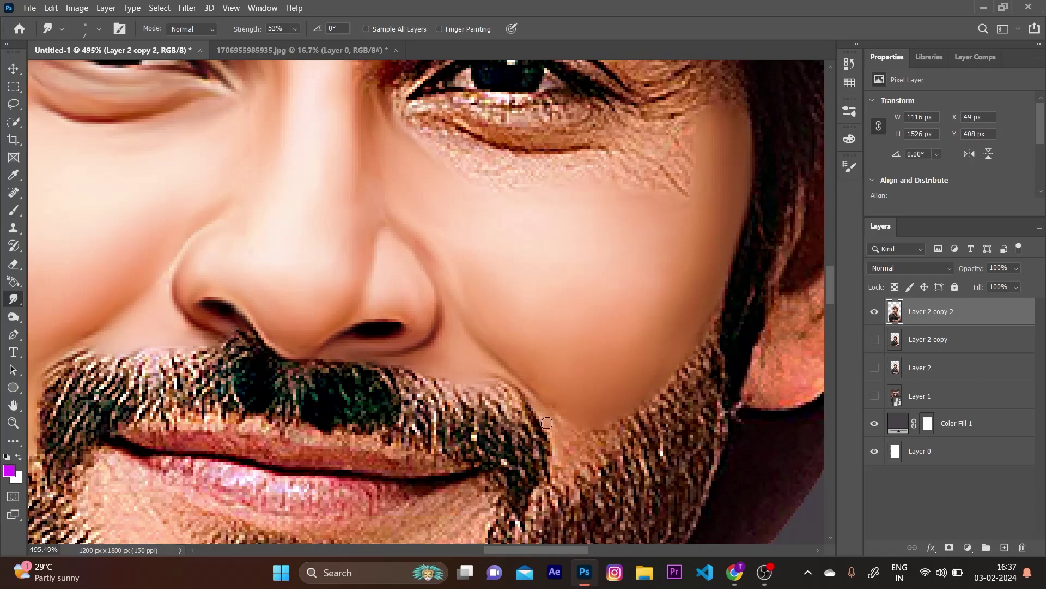
scroll(670, 302, down, 3)
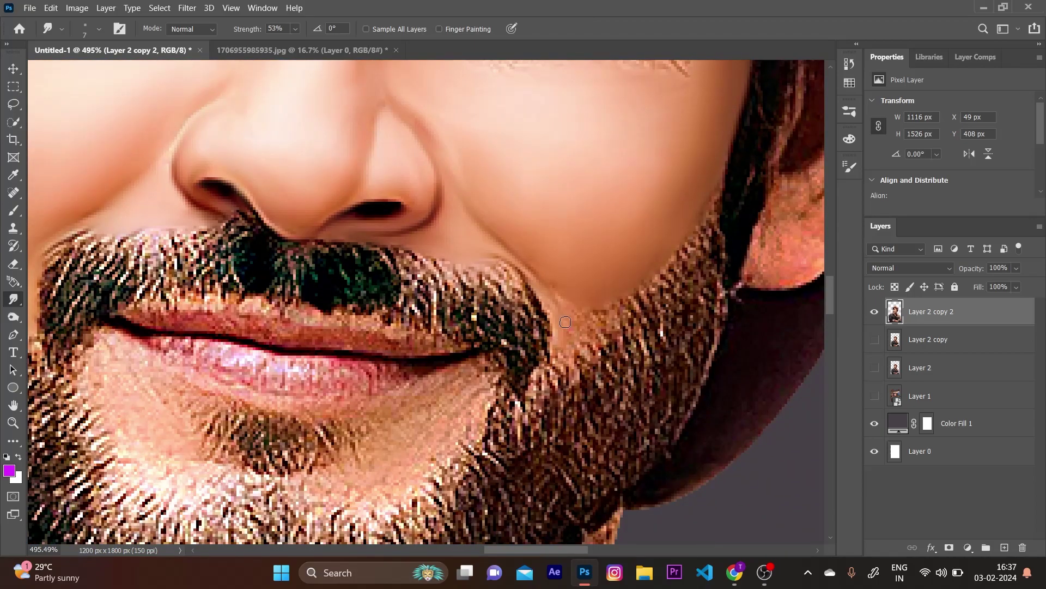
drag(543, 275, 567, 328)
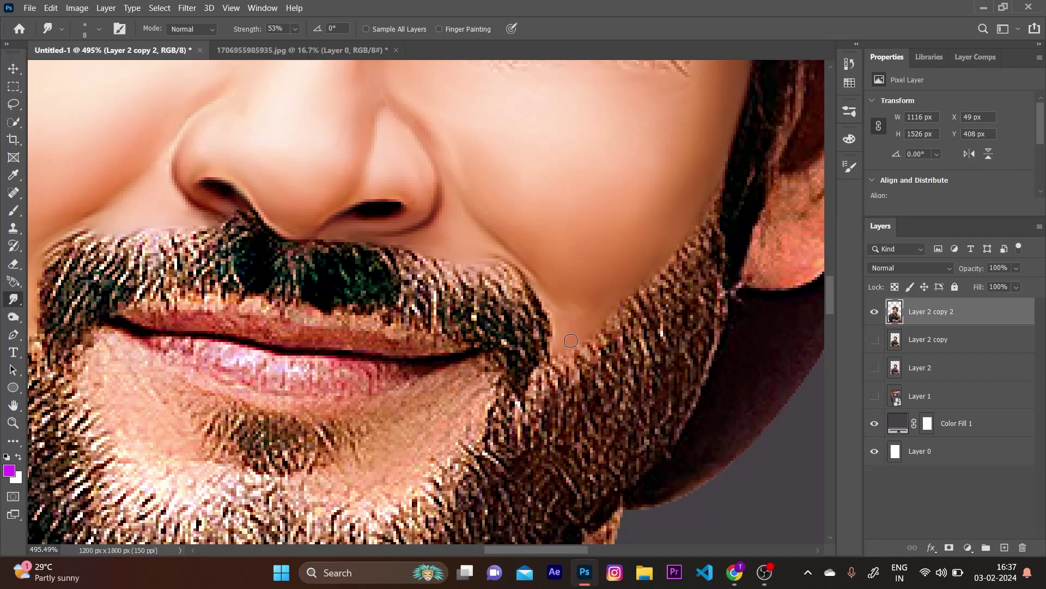
Zoom in on the upper right cheek beside the nose and resize the smudge brush for it
scroll(585, 322, up, 1)
scroll(680, 305, up, 5)
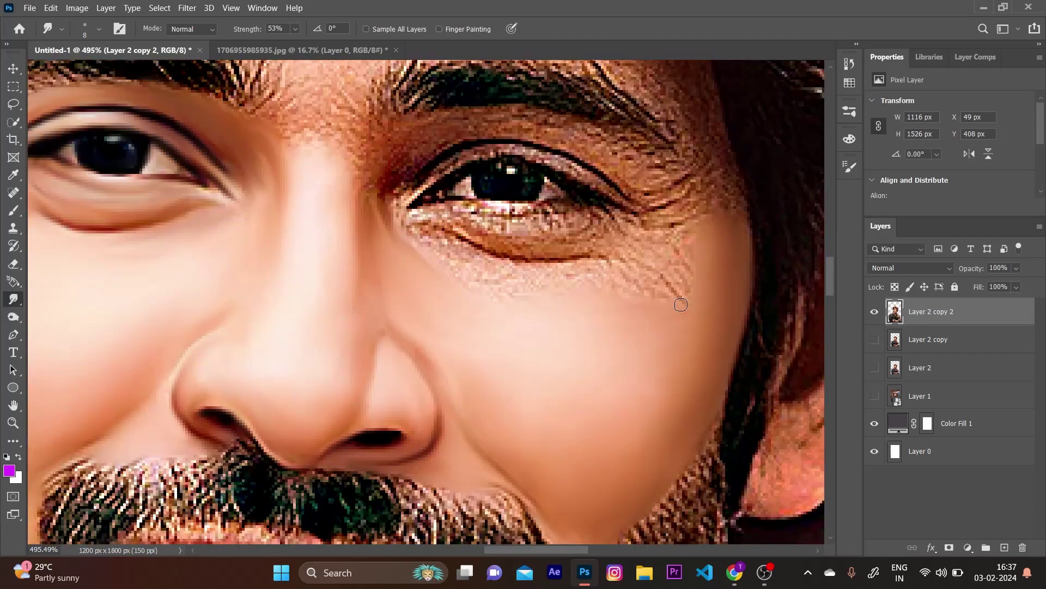
scroll(636, 311, down, 5)
scroll(670, 315, down, 3)
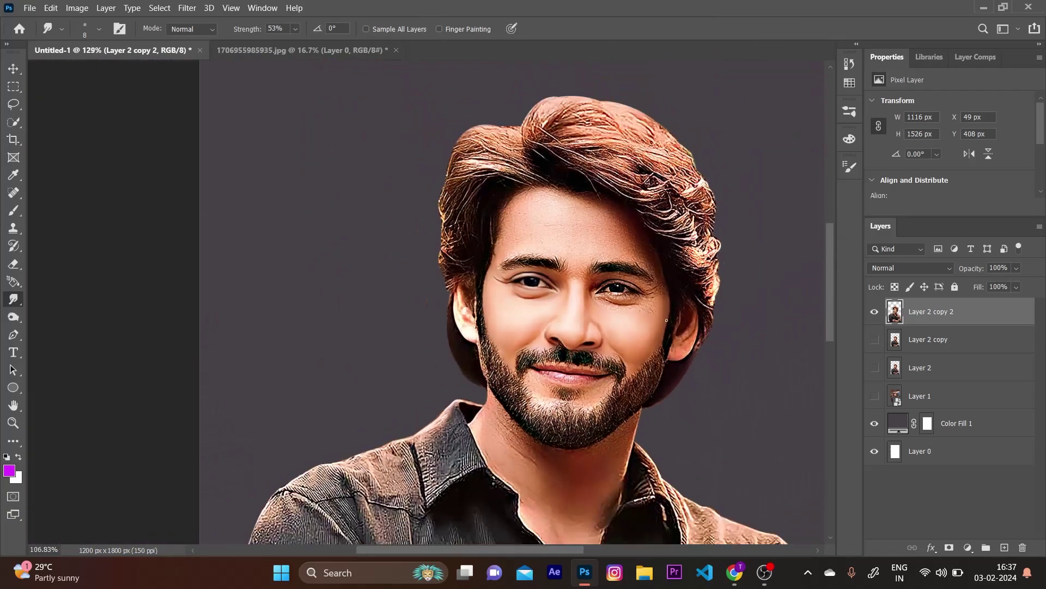
scroll(703, 319, down, 2)
scroll(599, 327, up, 1)
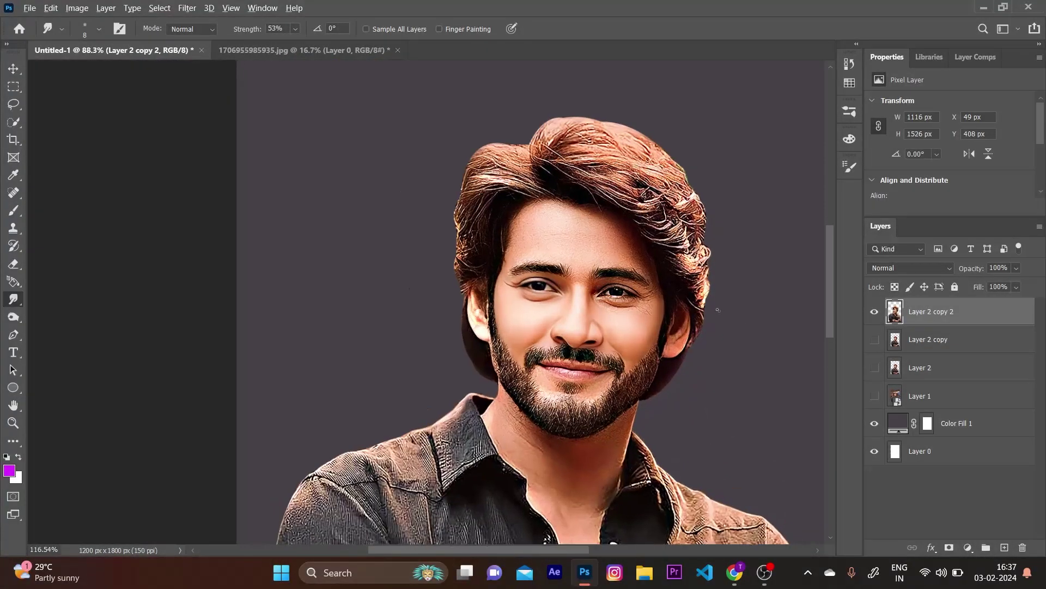
scroll(491, 327, up, 2)
scroll(474, 330, up, 1)
scroll(473, 329, up, 1)
scroll(474, 330, up, 1)
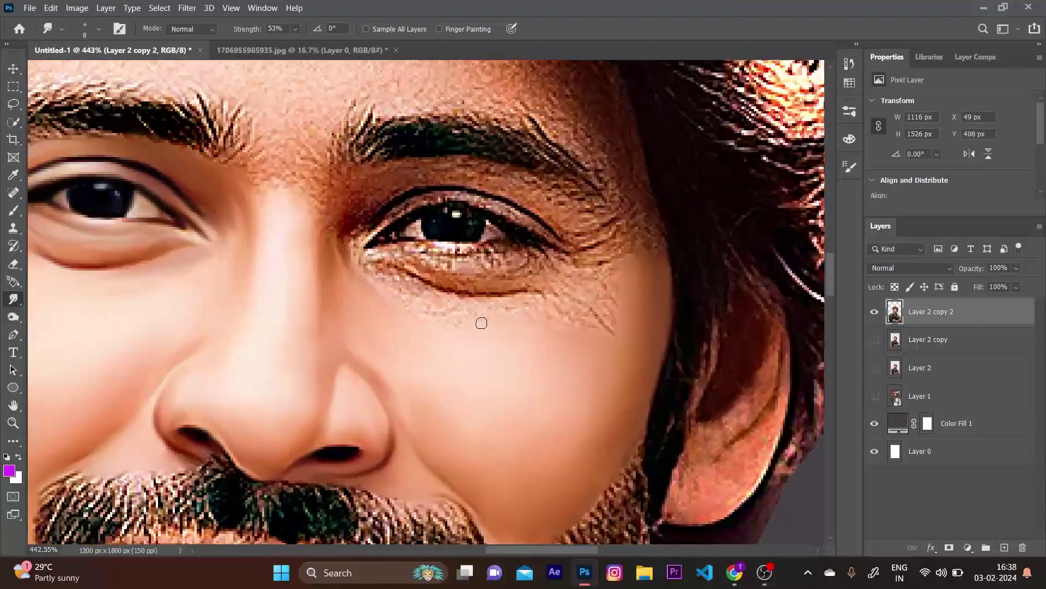
scroll(478, 316, up, 1)
key(bracketright)
key(bracketright)
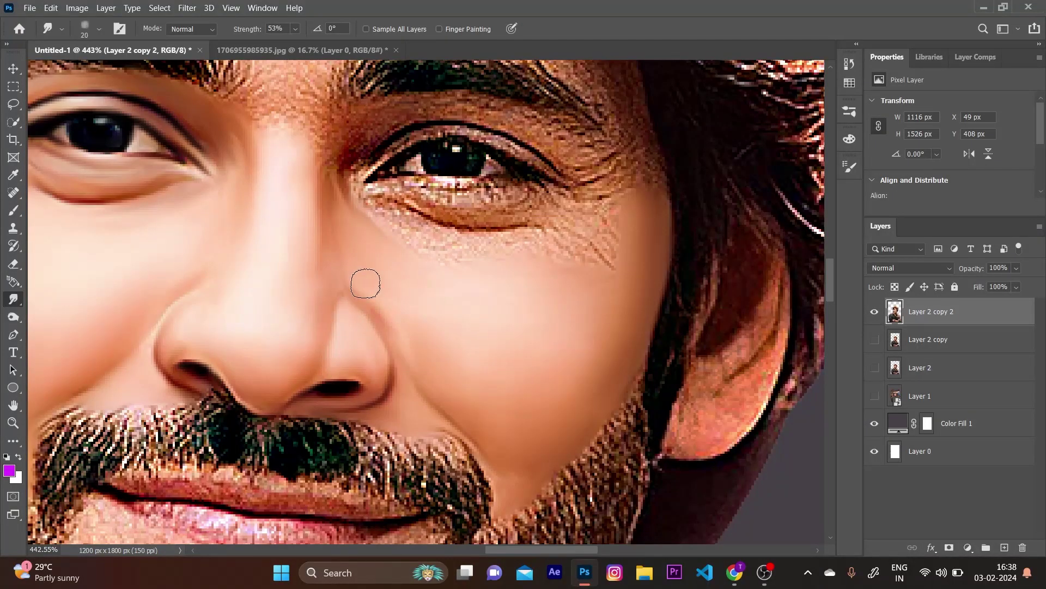
key(bracketright)
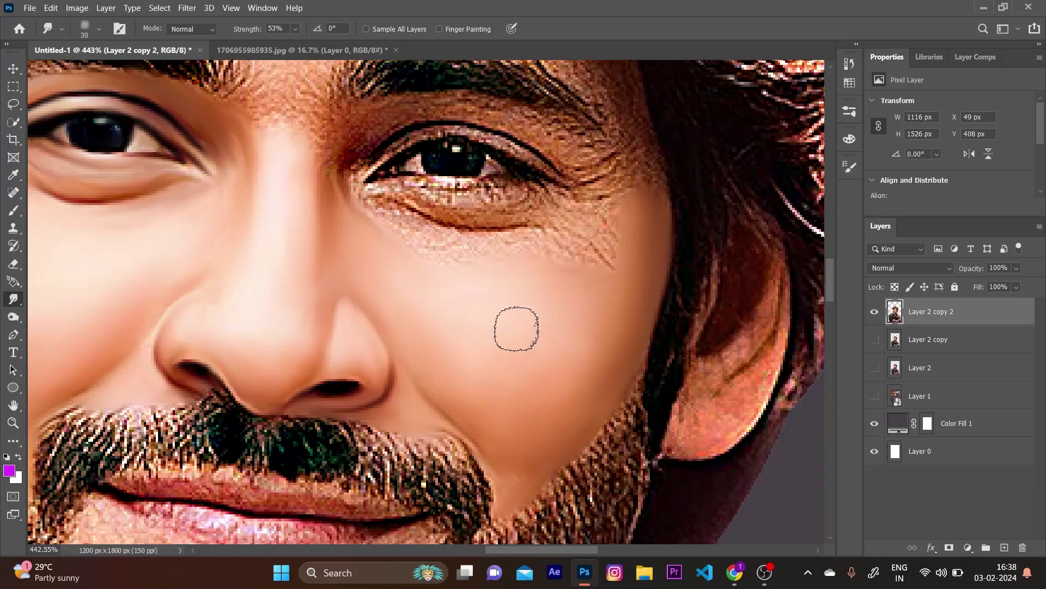
key(bracketleft)
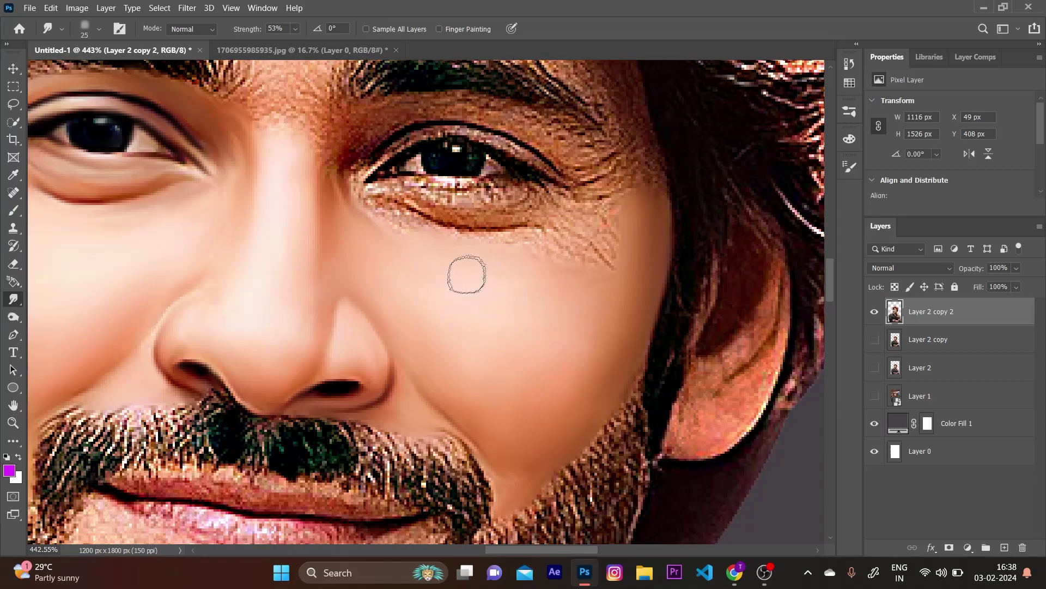
Zoom to the right eye and smudge the under-eye skin and lower lash line
scroll(546, 257, up, 1)
scroll(545, 255, left, 2)
scroll(543, 253, up, 2)
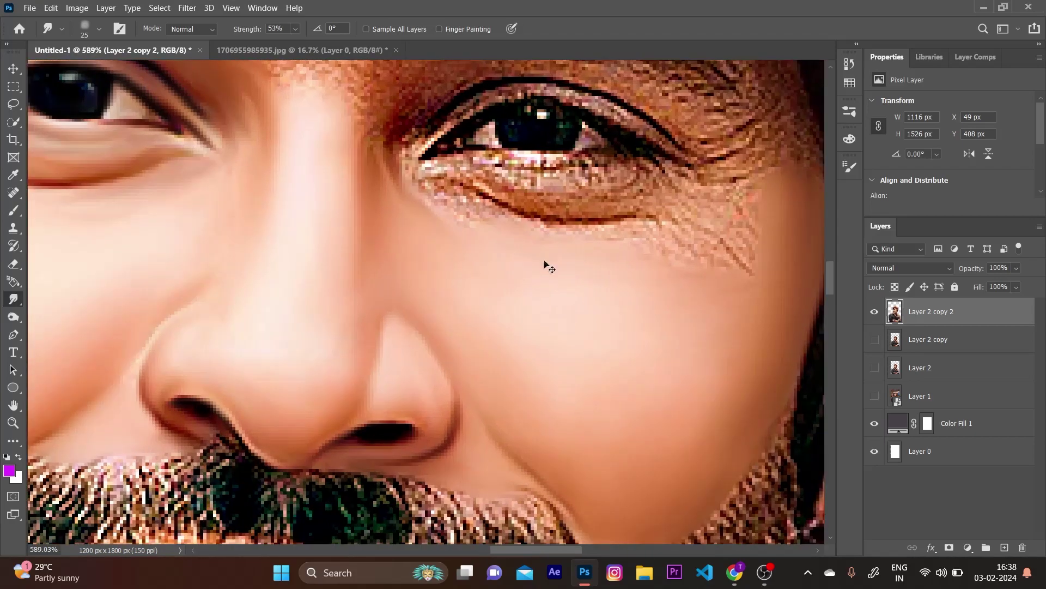
scroll(543, 266, right, 1)
key(bracketleft)
key(bracketleft)
key(bracketleft)
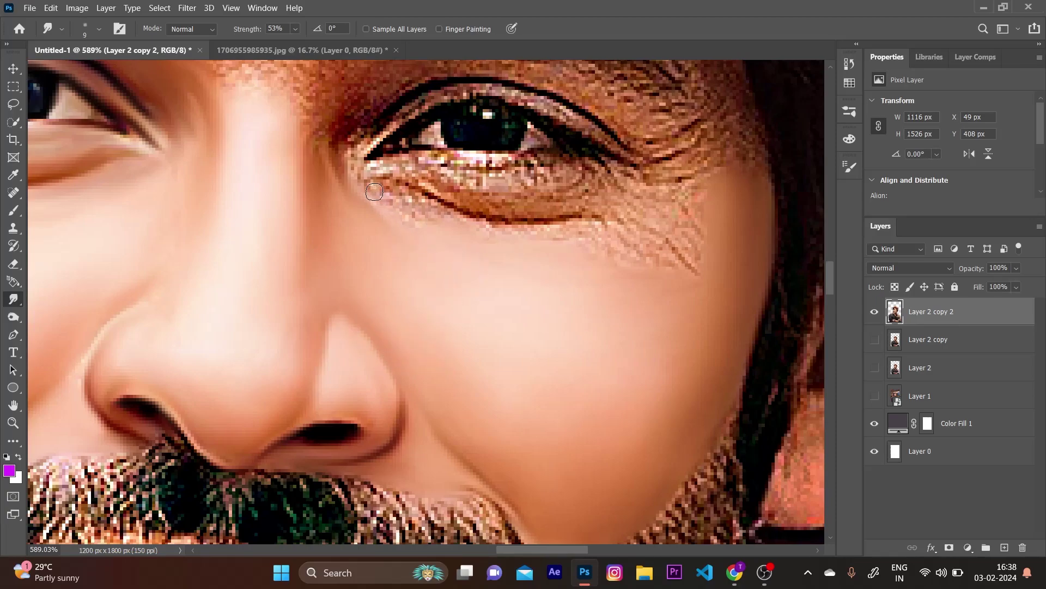
key(bracketleft)
mouse_move(379, 191)
mouse_down()
mouse_move(416, 220)
mouse_move(438, 193)
mouse_move(506, 215)
mouse_move(589, 209)
mouse_up()
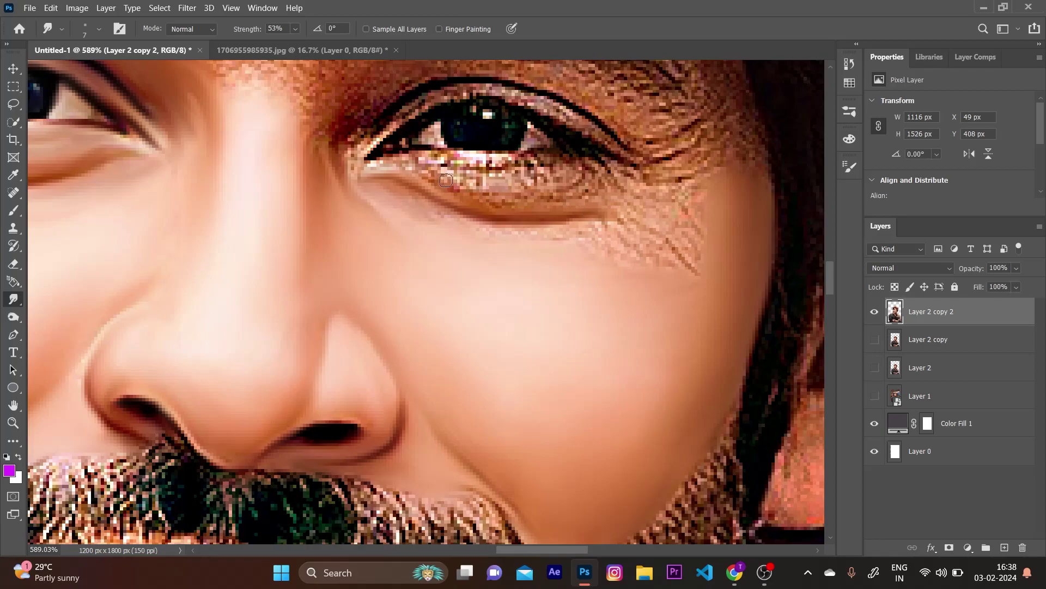
drag(446, 180, 375, 165)
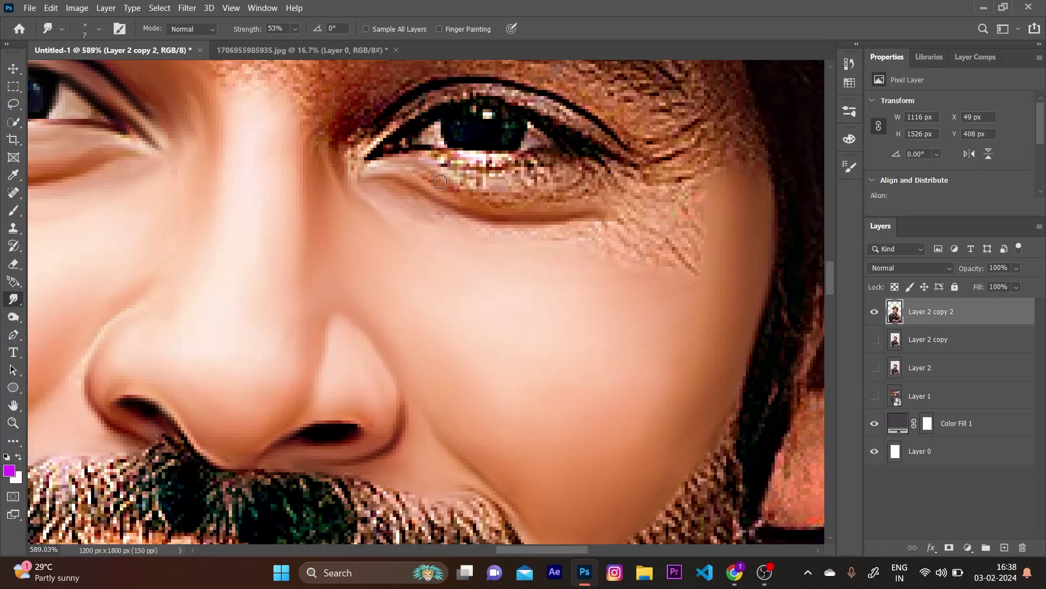
drag(441, 182, 436, 173)
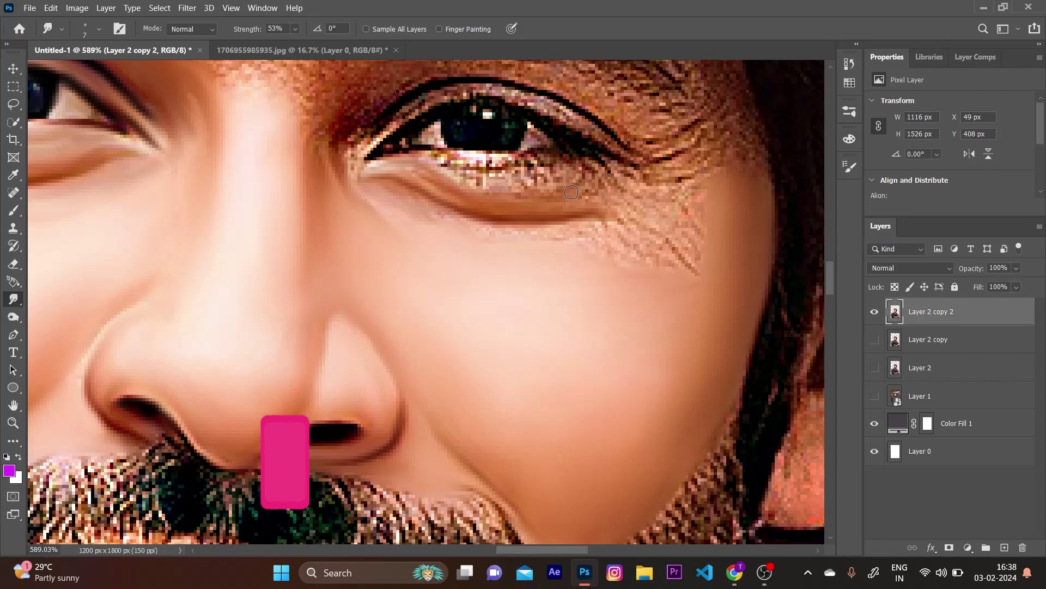
mouse_move(456, 170)
mouse_down()
mouse_move(521, 167)
mouse_move(453, 173)
mouse_up()
With a larger brush, smooth the skin under the lower lashes and the under-eye wrinkles
key(bracketright)
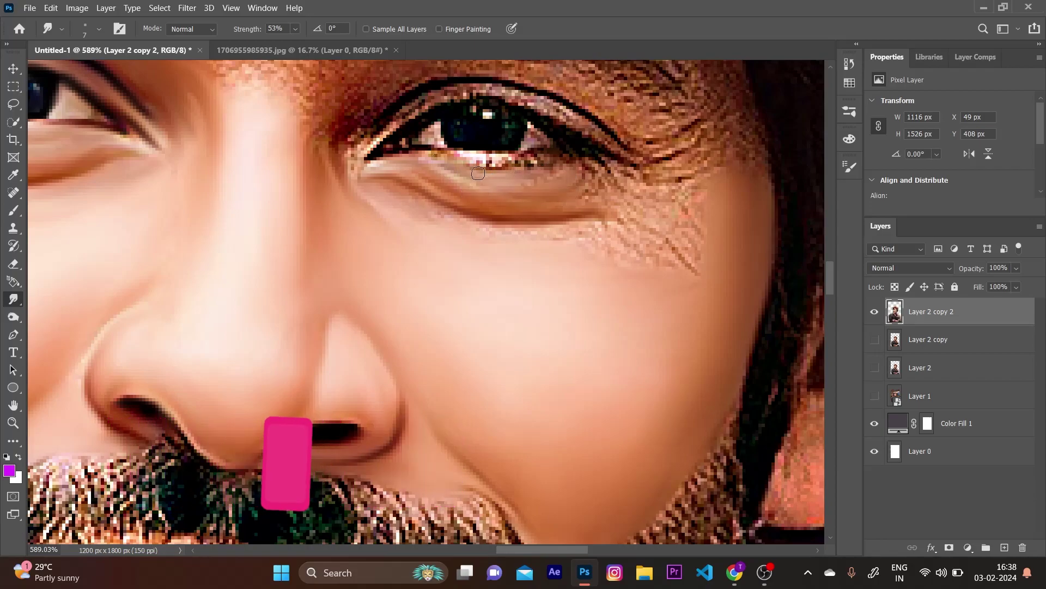
key(bracketright)
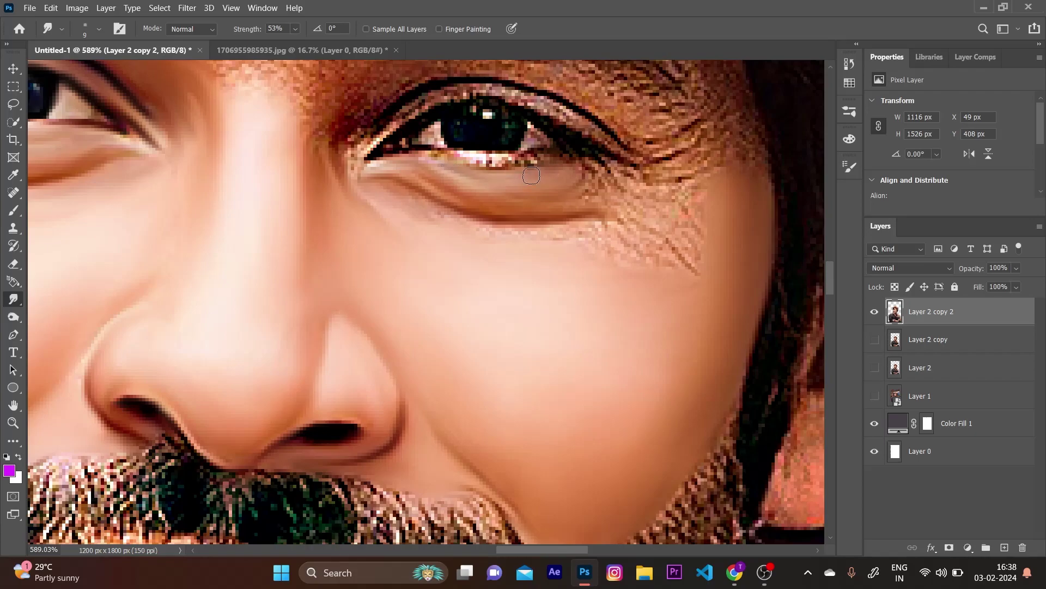
drag(531, 176, 537, 194)
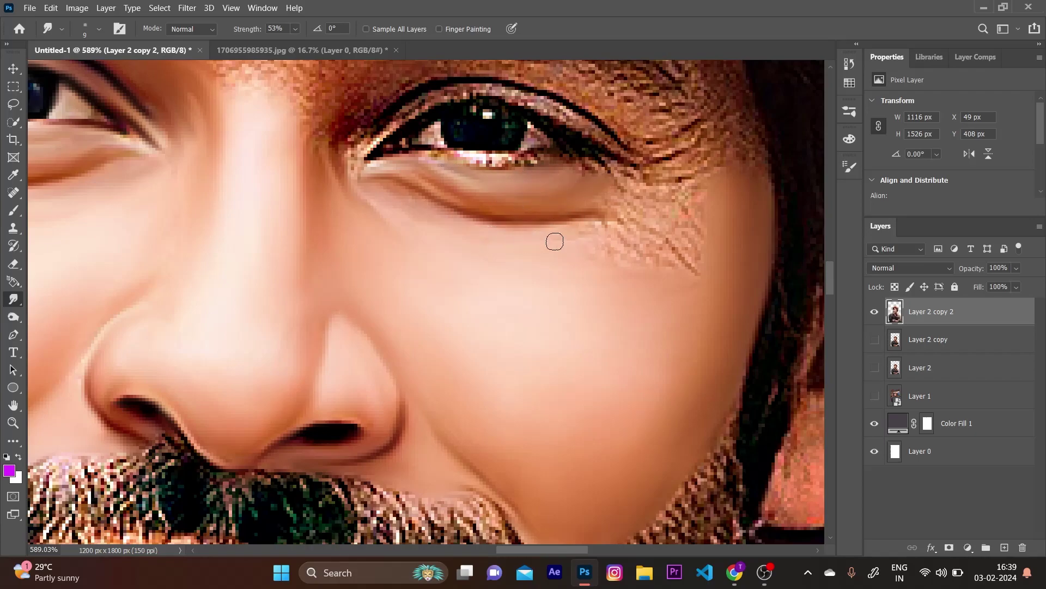
key(bracketright)
key(bracketright)
mouse_move(574, 241)
mouse_down()
mouse_move(602, 263)
mouse_move(666, 265)
mouse_move(650, 209)
mouse_move(568, 182)
mouse_up()
key(bracketright)
key(bracketright)
key(bracketleft)
key(bracketleft)
key(bracketleft)
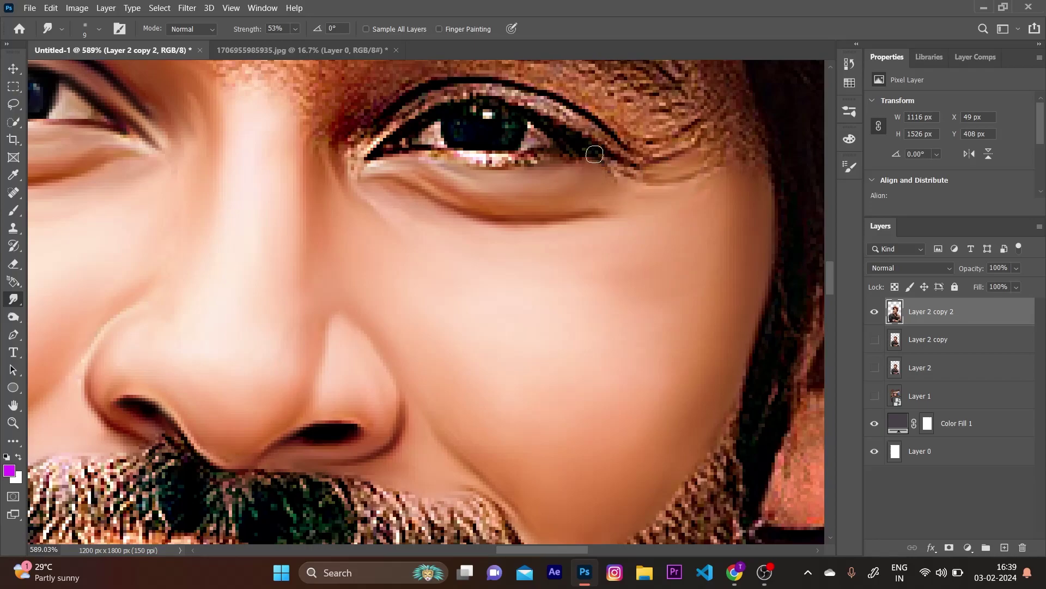
Smooth the upper lash line from the inner to the outer corner and the outer lower lid
scroll(591, 268, up, 3)
key(bracketleft)
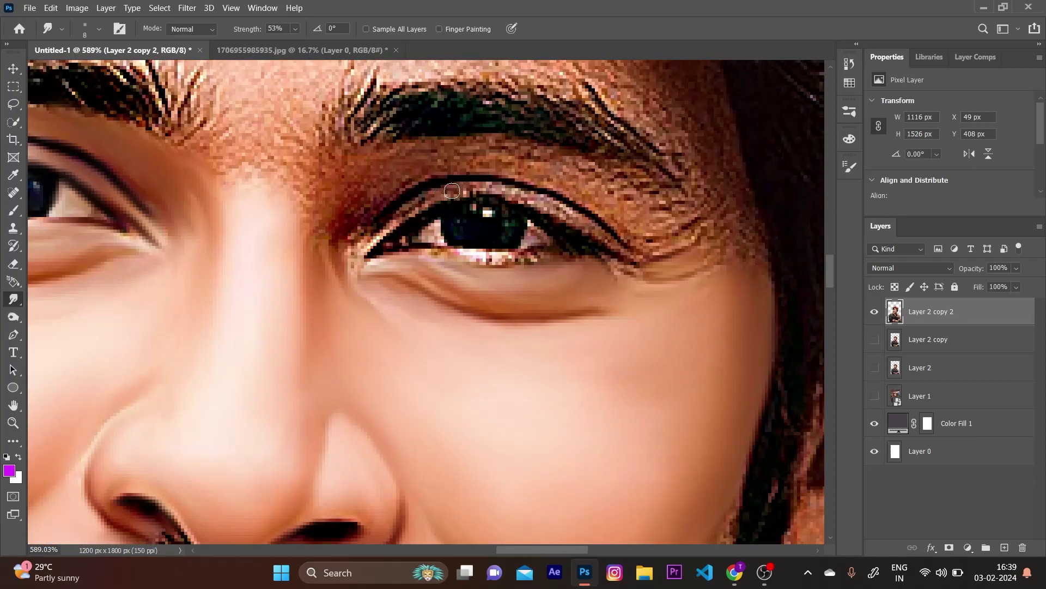
drag(457, 188, 367, 248)
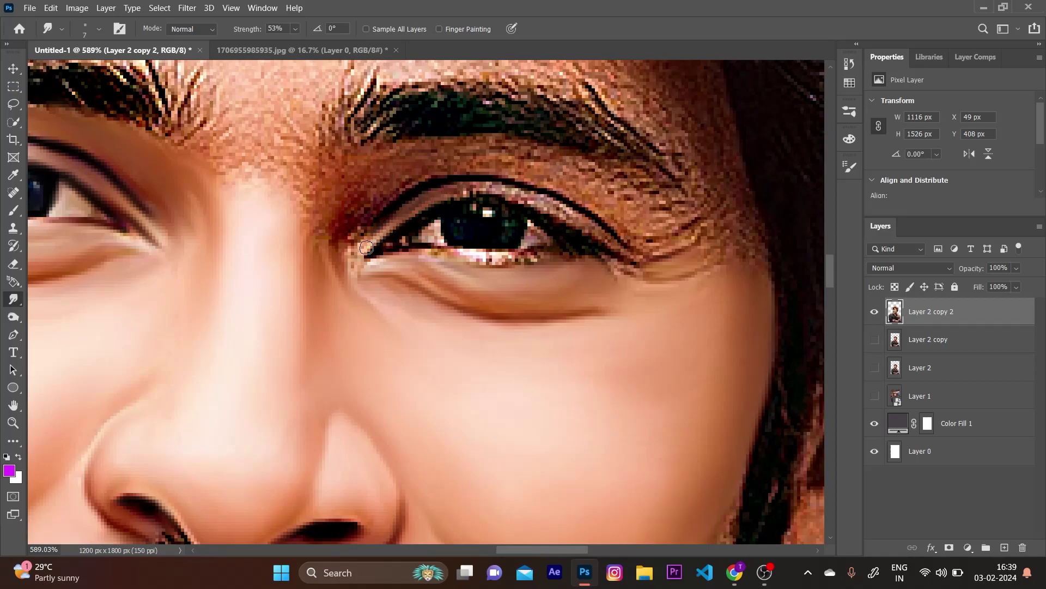
drag(472, 191, 577, 188)
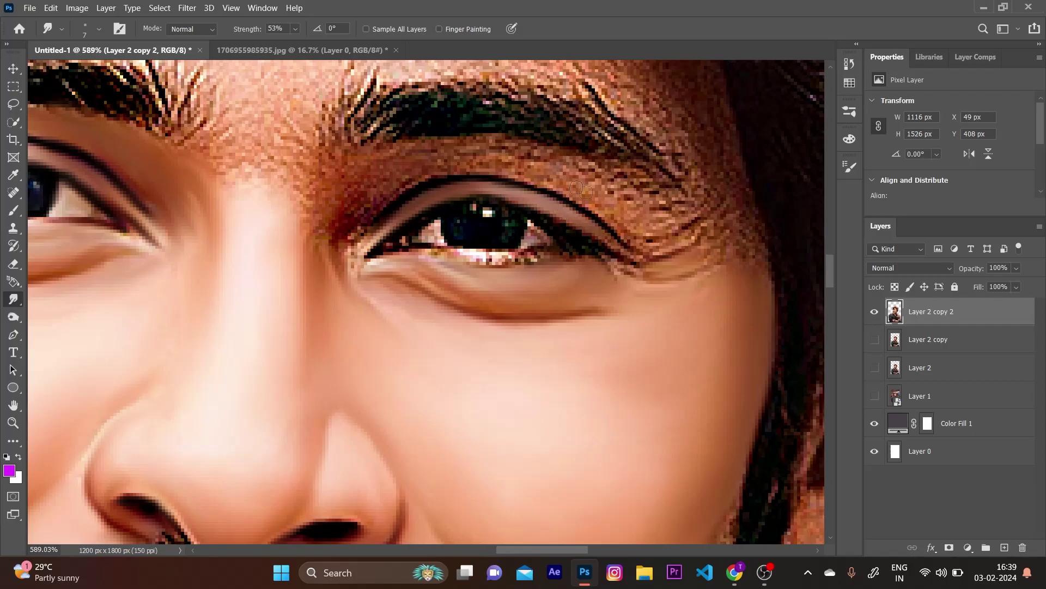
drag(601, 234, 659, 256)
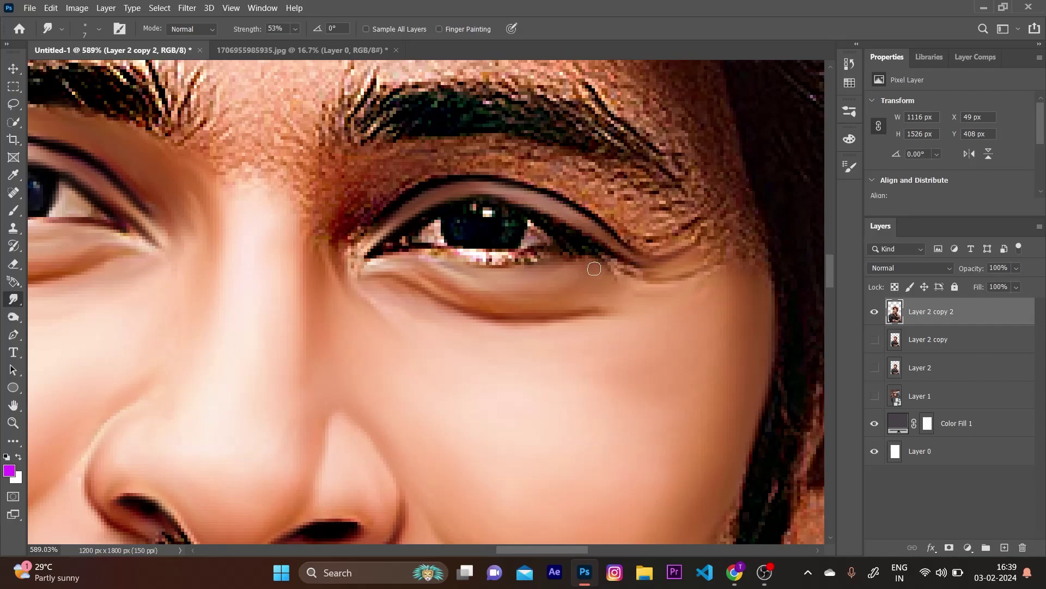
drag(595, 268, 615, 268)
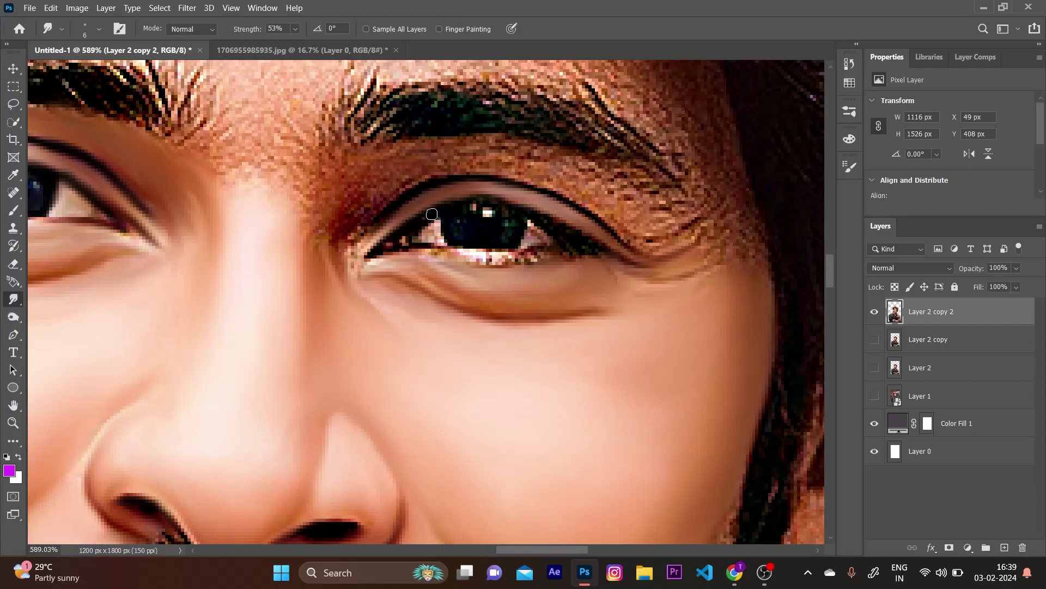
Soften the pupil catchlight and smear the whole lower lash line smooth
drag(490, 211, 432, 214)
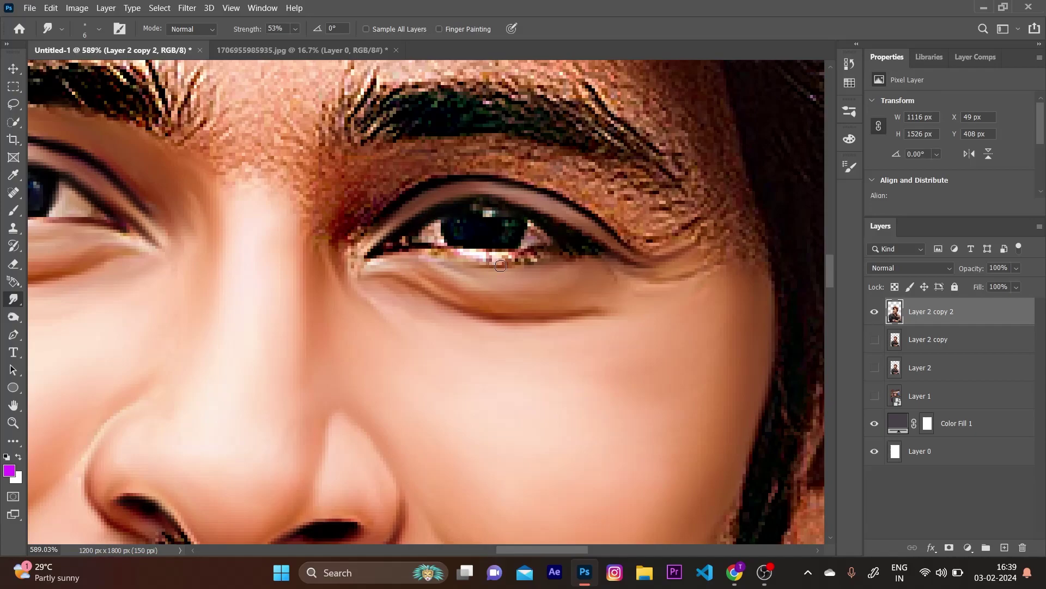
drag(501, 266, 544, 254)
drag(466, 279, 511, 266)
mouse_move(436, 254)
mouse_down()
mouse_move(541, 254)
mouse_move(455, 252)
mouse_move(459, 236)
mouse_move(510, 236)
mouse_up()
Smudge the iris, its edge into the lower lid, and the inner eye corner smooth
scroll(454, 212, down, 5)
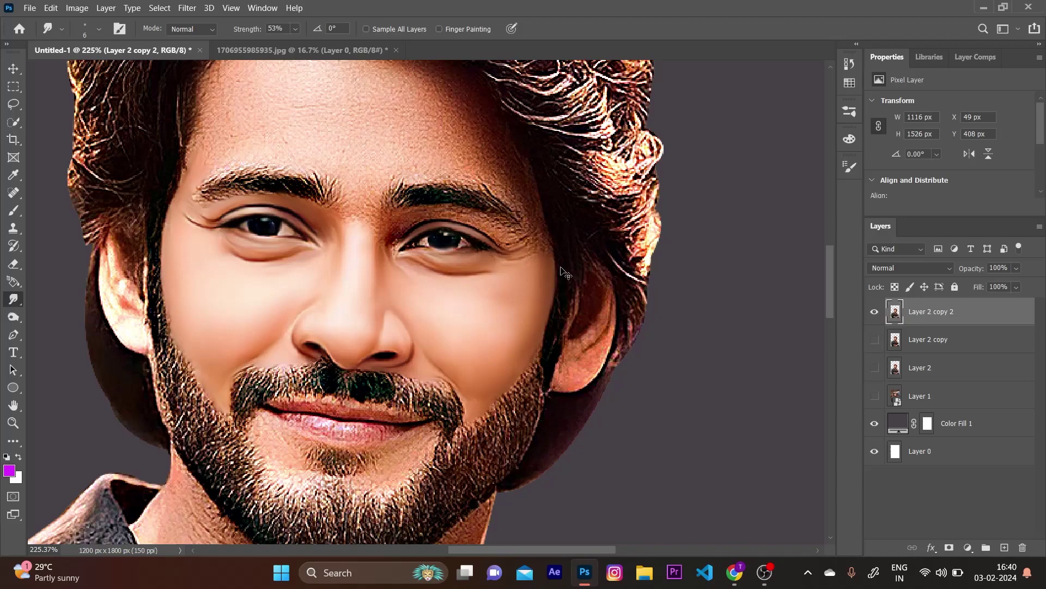
scroll(461, 256, up, 3)
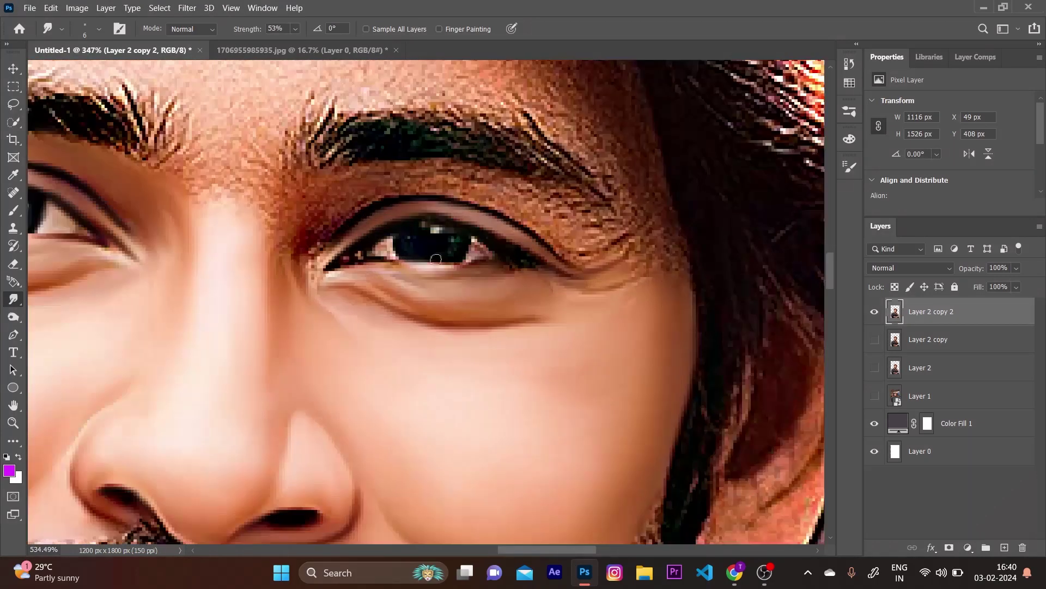
scroll(436, 258, up, 2)
mouse_move(469, 242)
mouse_down()
mouse_move(409, 255)
mouse_move(396, 251)
mouse_move(406, 243)
mouse_move(397, 231)
mouse_move(451, 251)
mouse_up()
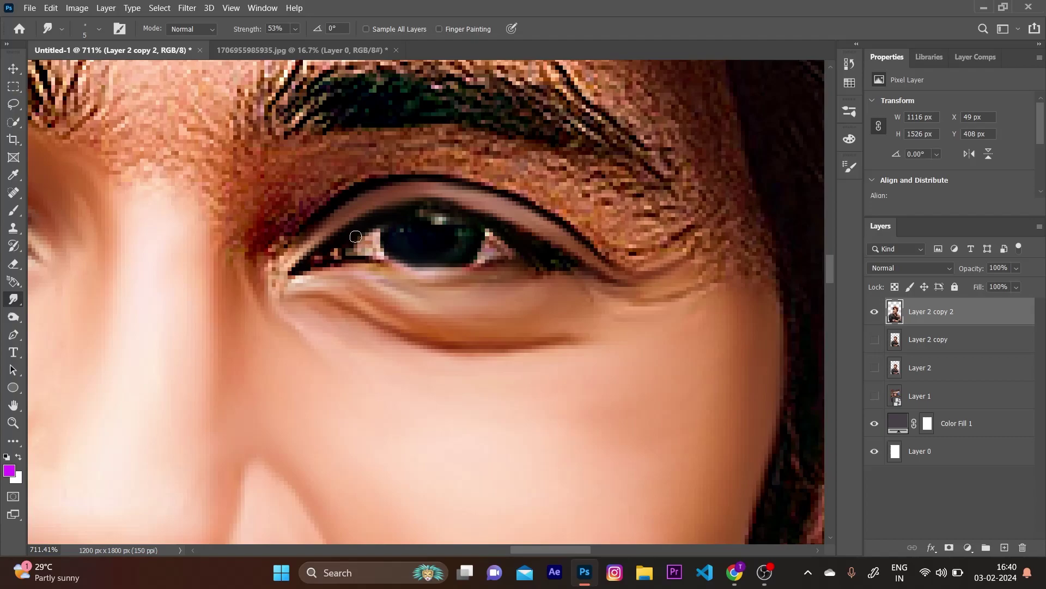
mouse_move(366, 240)
mouse_down()
mouse_move(390, 270)
mouse_move(361, 266)
mouse_up()
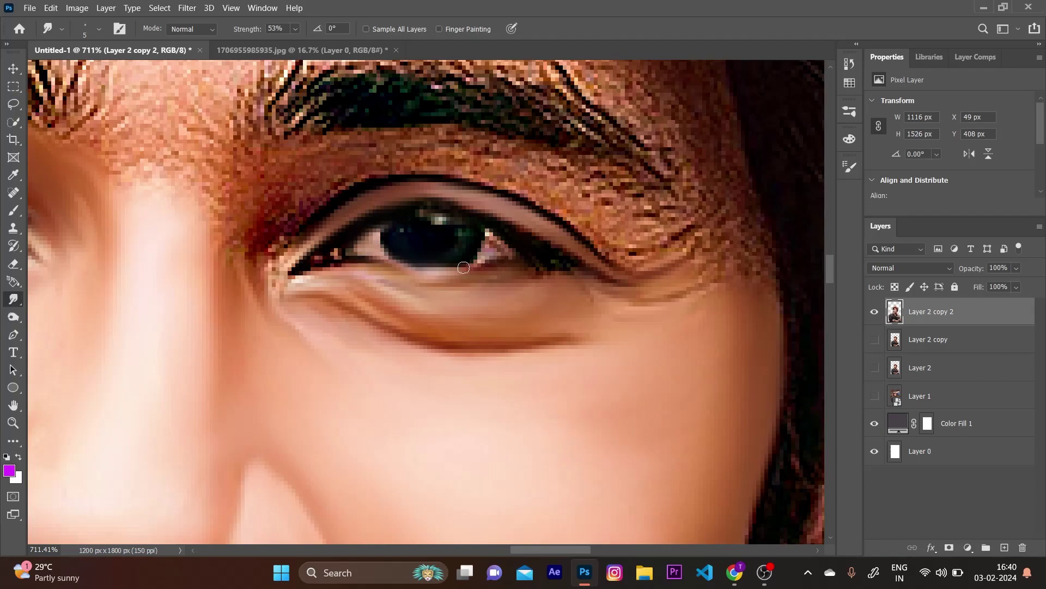
drag(483, 234, 488, 252)
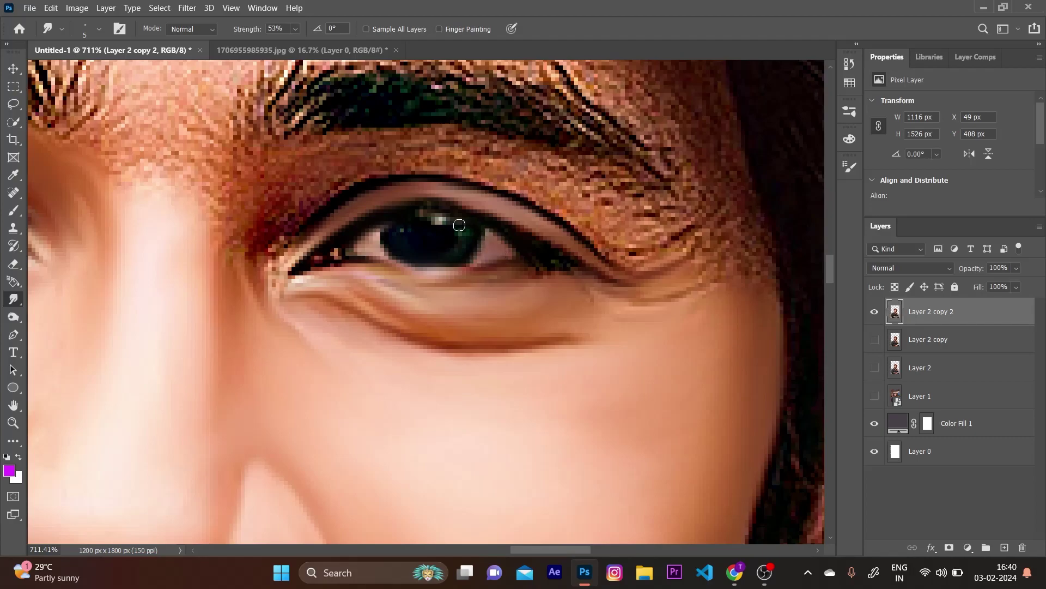
drag(459, 225, 283, 274)
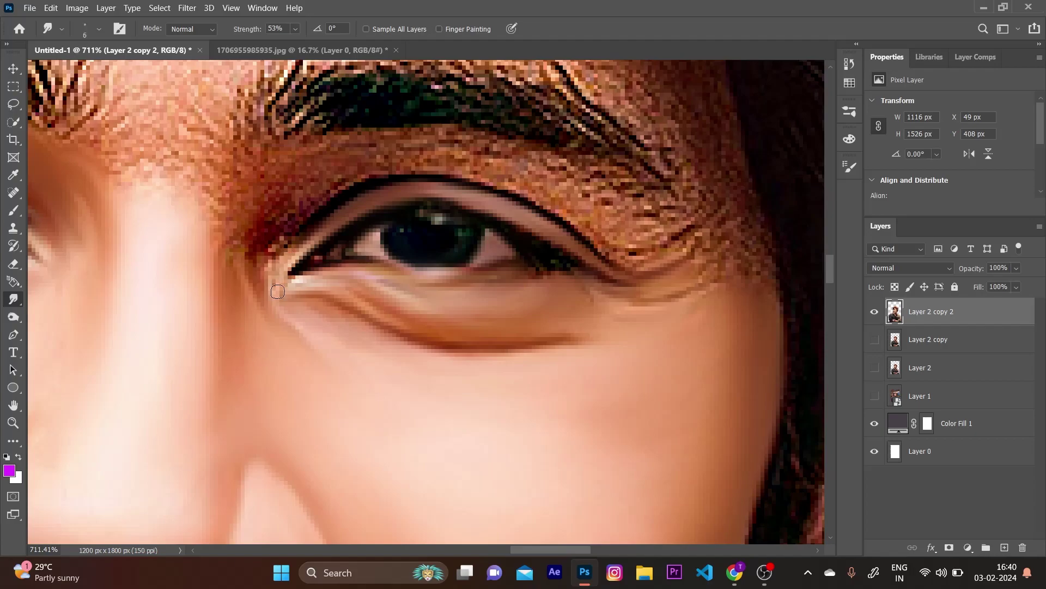
drag(278, 291, 318, 243)
Smooth the area near the iris and the skin between the inner brow and upper eyelid
scroll(466, 186, down, 4)
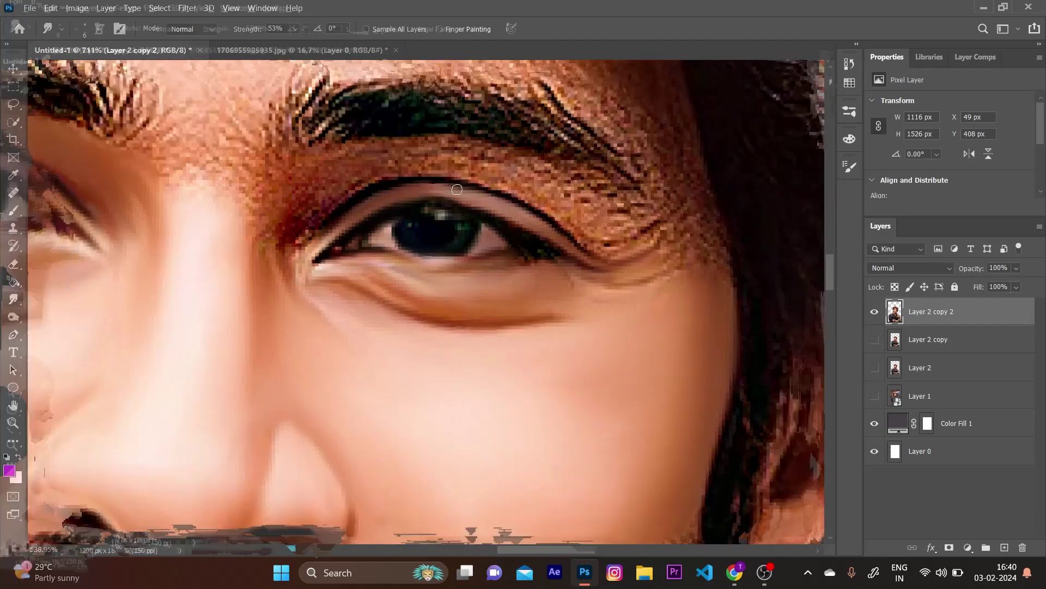
scroll(381, 191, up, 2)
scroll(336, 197, up, 2)
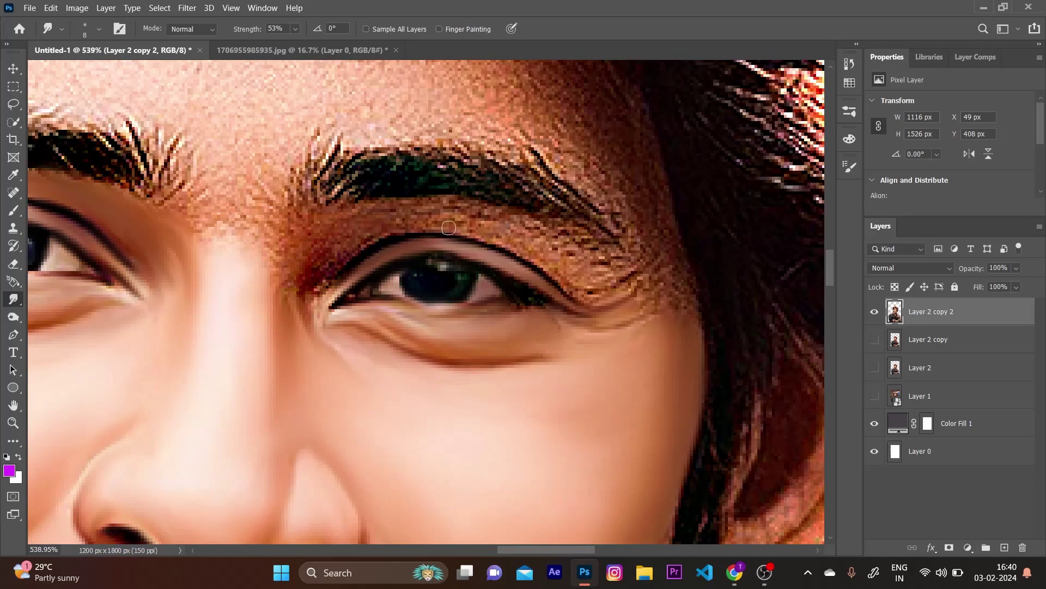
drag(460, 278, 414, 286)
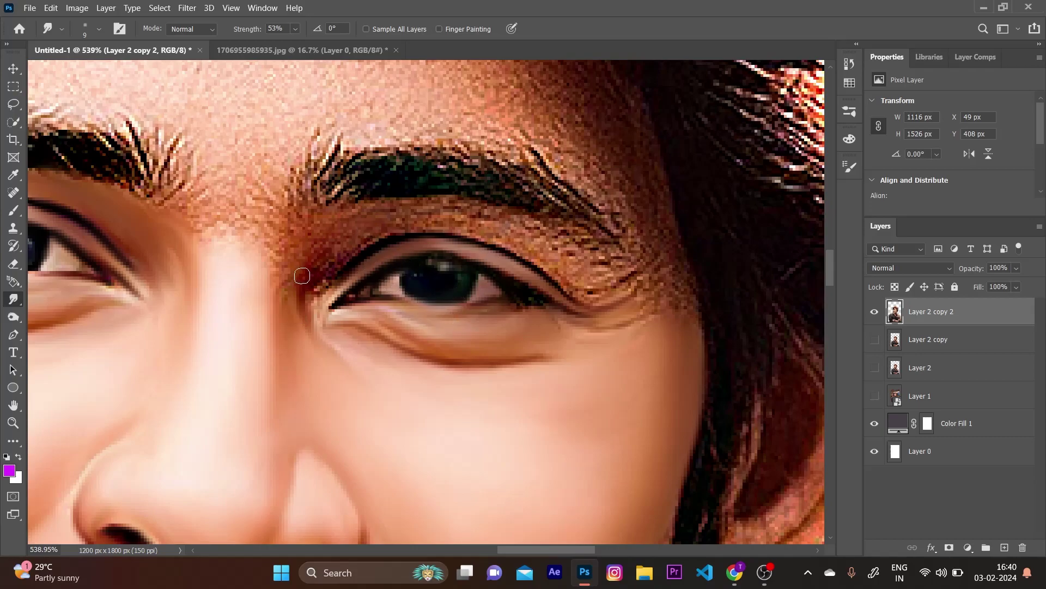
key(bracketright)
mouse_move(304, 245)
mouse_down()
mouse_move(284, 261)
mouse_move(304, 240)
mouse_move(364, 238)
mouse_move(316, 283)
mouse_move(308, 264)
mouse_move(303, 297)
mouse_move(340, 243)
mouse_move(375, 240)
mouse_move(298, 259)
mouse_move(402, 220)
mouse_move(484, 219)
mouse_move(420, 227)
mouse_move(532, 249)
mouse_move(600, 289)
mouse_move(519, 250)
mouse_move(640, 272)
mouse_up()
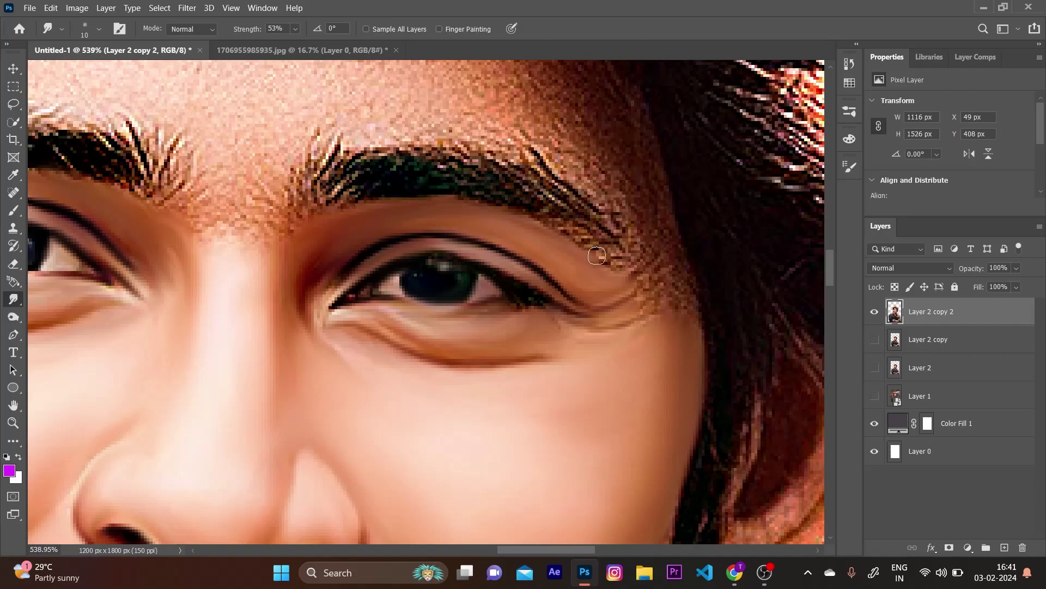
Smudge the outer eye crease skin and the inner-corner lash line
drag(659, 327, 614, 307)
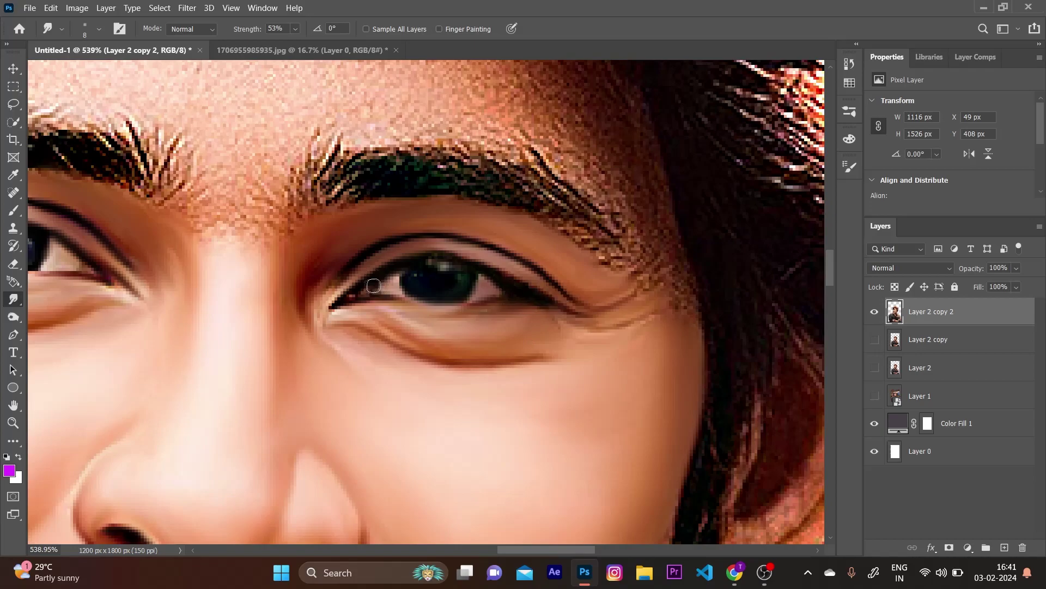
drag(330, 307, 368, 267)
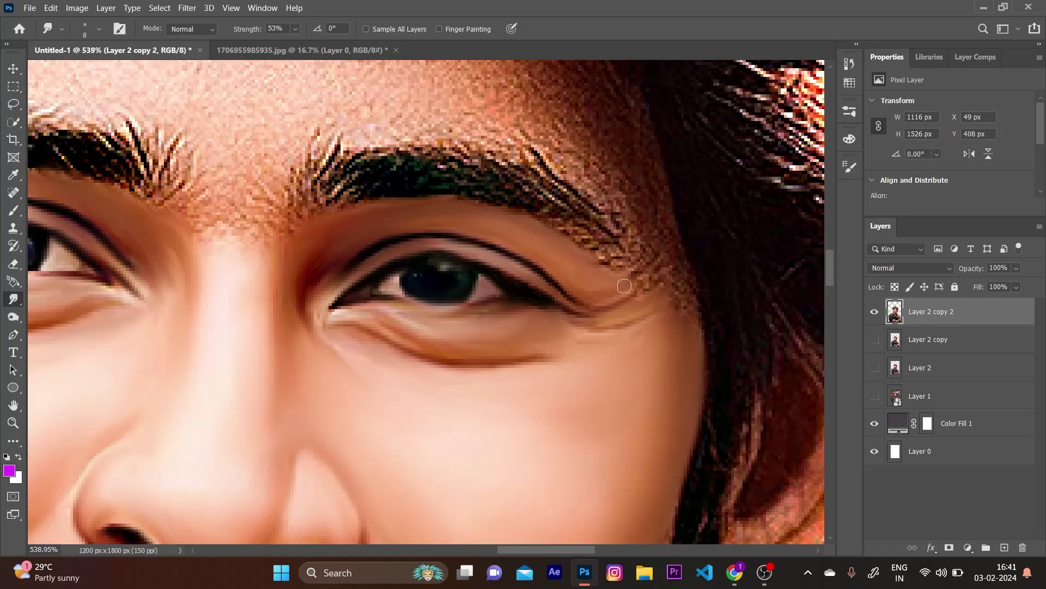
key(bracketright)
key(bracketright)
drag(627, 284, 665, 278)
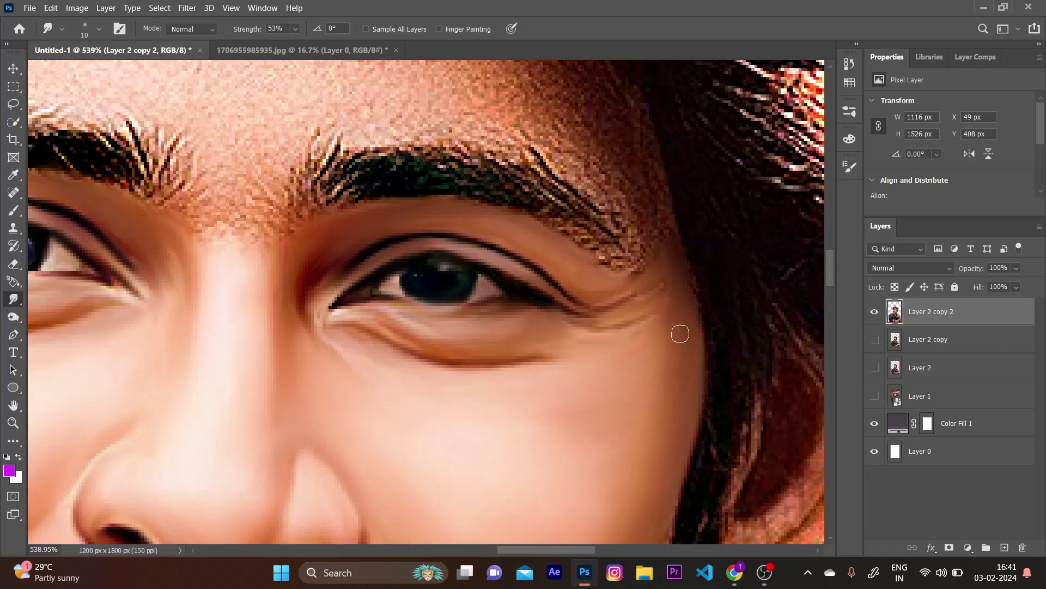
Enlarge the Smudge brush and smudge the forehead skin down toward the eyebrow
scroll(444, 315, up, 3)
scroll(450, 314, up, 3)
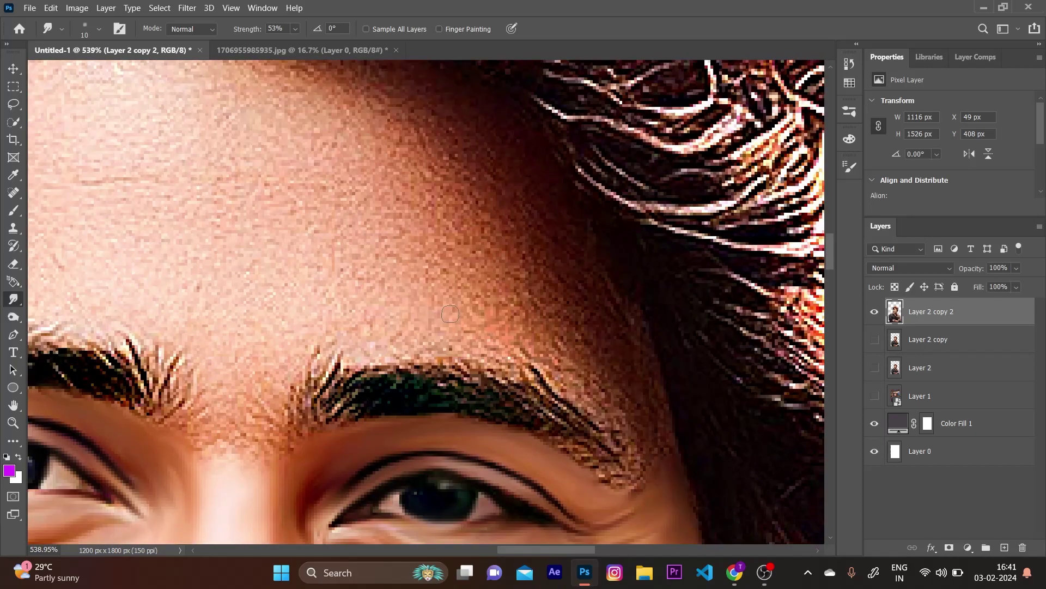
scroll(437, 303, down, 2)
scroll(428, 321, down, 2)
scroll(393, 316, down, 1)
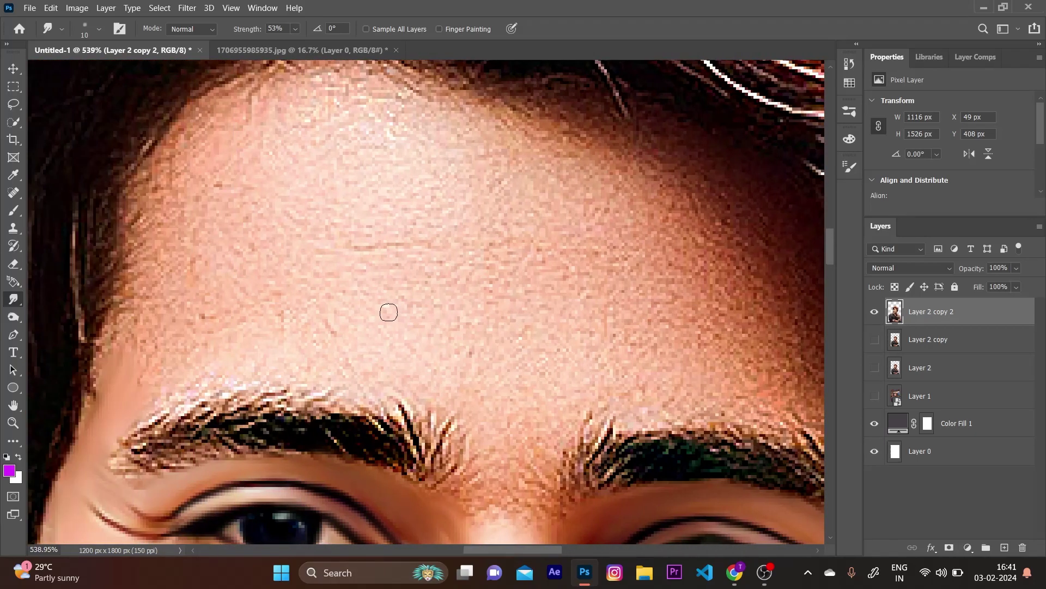
scroll(389, 310, down, 2)
scroll(394, 283, down, 2)
scroll(461, 276, up, 1)
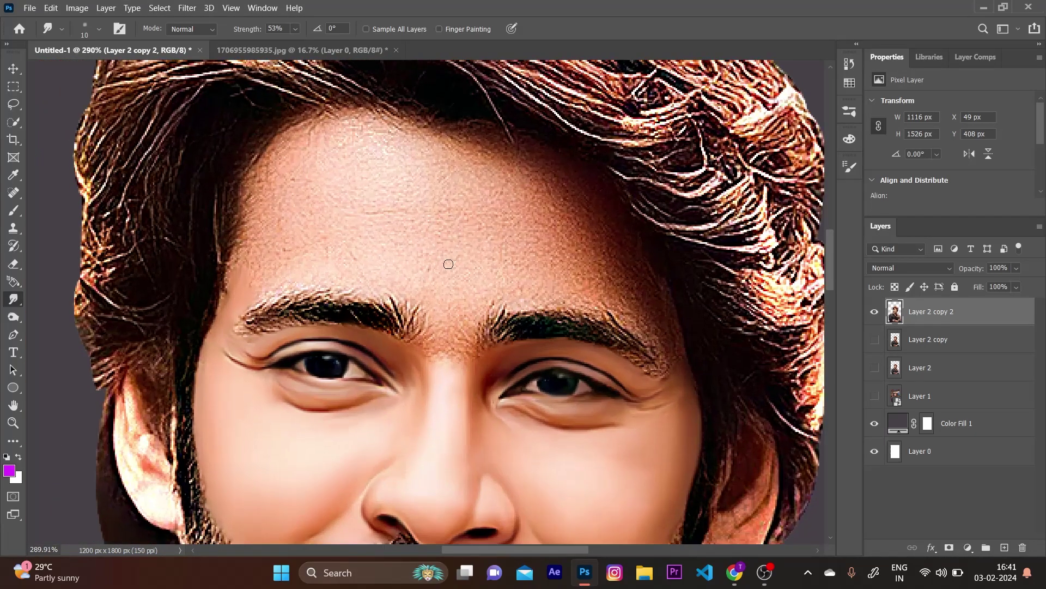
scroll(446, 263, up, 2)
key(bracketright)
key(bracketright)
key(bracketright)
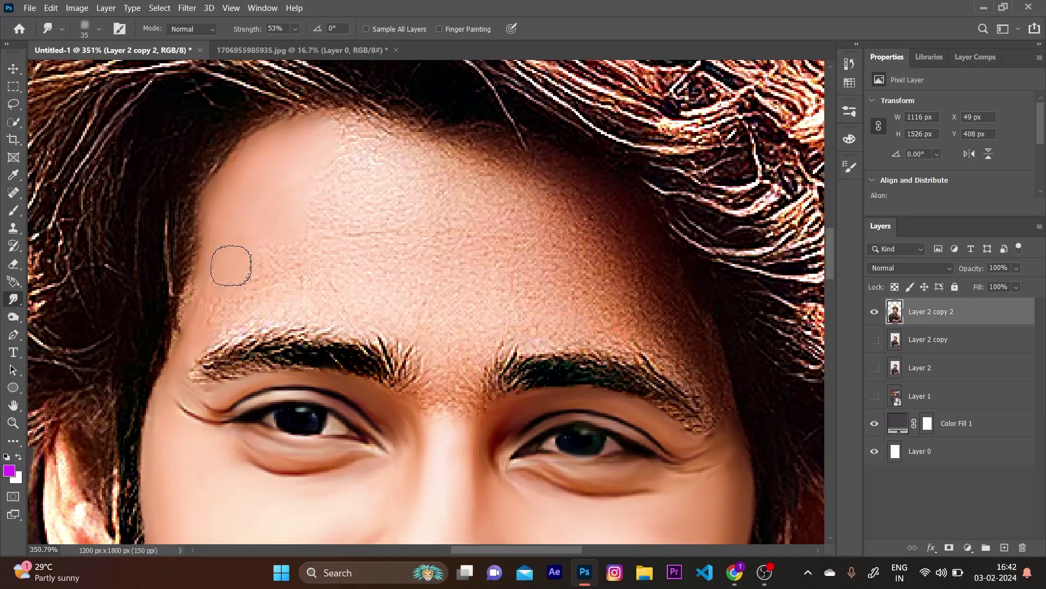
drag(232, 266, 228, 304)
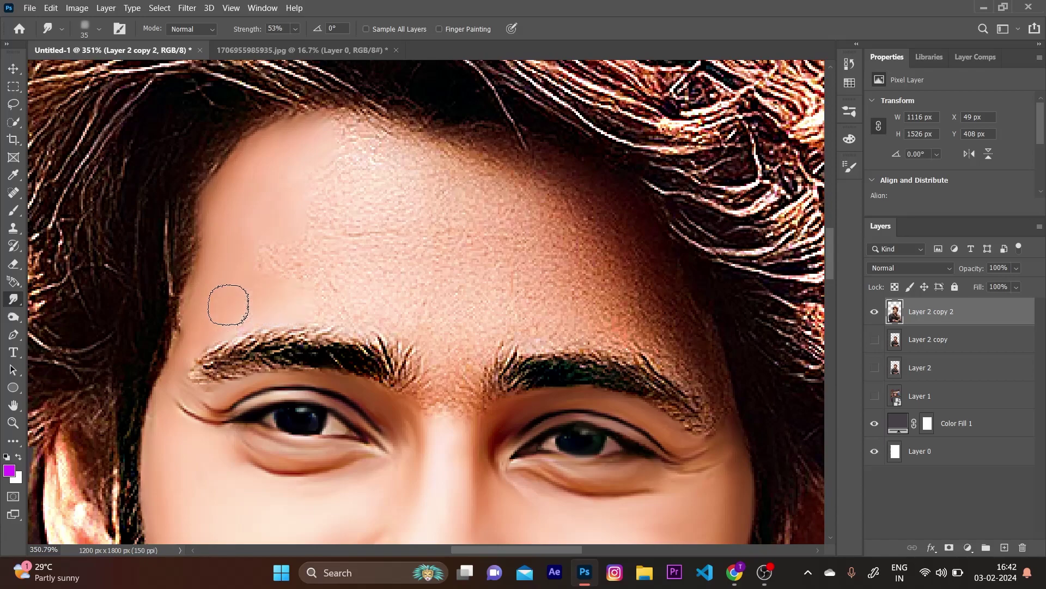
Smooth the upper forehead texture down to the eyebrow with a slightly larger brush
key(])
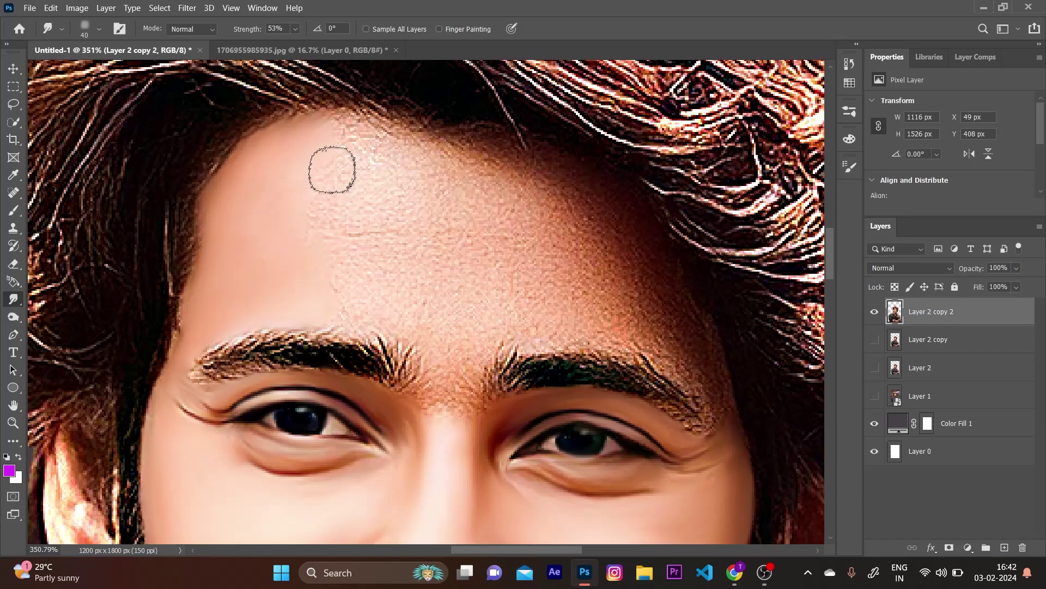
drag(327, 152, 366, 157)
key(])
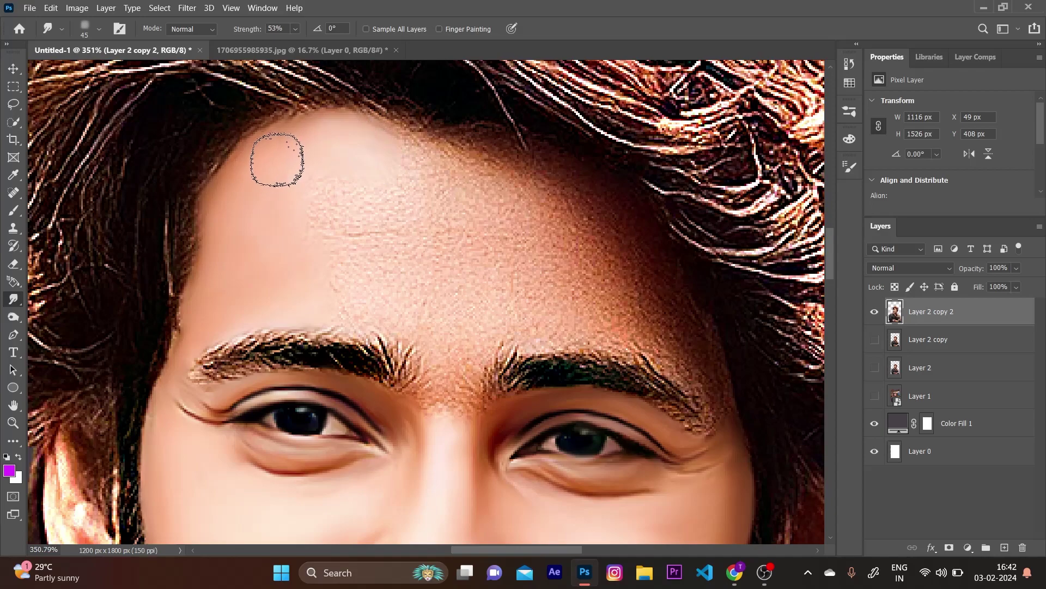
mouse_move(320, 205)
mouse_down()
mouse_move(310, 234)
mouse_move(344, 264)
mouse_move(345, 297)
mouse_move(387, 303)
mouse_move(367, 233)
mouse_move(381, 234)
mouse_move(369, 196)
mouse_move(345, 203)
mouse_move(423, 171)
mouse_move(397, 164)
mouse_move(413, 192)
mouse_move(376, 234)
mouse_move(400, 247)
mouse_move(393, 267)
mouse_move(436, 254)
mouse_move(437, 240)
mouse_move(373, 229)
mouse_move(450, 310)
mouse_move(479, 285)
mouse_move(483, 198)
mouse_move(470, 175)
mouse_move(424, 166)
mouse_move(479, 202)
mouse_move(528, 208)
mouse_move(516, 183)
mouse_move(474, 168)
mouse_move(547, 234)
mouse_move(577, 224)
mouse_move(570, 212)
mouse_move(579, 227)
mouse_move(532, 268)
mouse_move(514, 259)
mouse_move(548, 300)
mouse_move(635, 285)
mouse_move(626, 303)
mouse_move(611, 280)
mouse_move(661, 303)
mouse_move(589, 280)
mouse_move(623, 235)
mouse_move(486, 306)
mouse_move(656, 310)
mouse_move(724, 401)
mouse_move(607, 320)
mouse_move(528, 315)
mouse_move(467, 329)
mouse_move(460, 380)
mouse_move(440, 381)
mouse_move(444, 369)
mouse_move(467, 376)
mouse_move(435, 405)
mouse_up()
key(bracketleft)
key(bracketleft)
key(bracketleft)
key(bracketleft)
key(bracketleft)
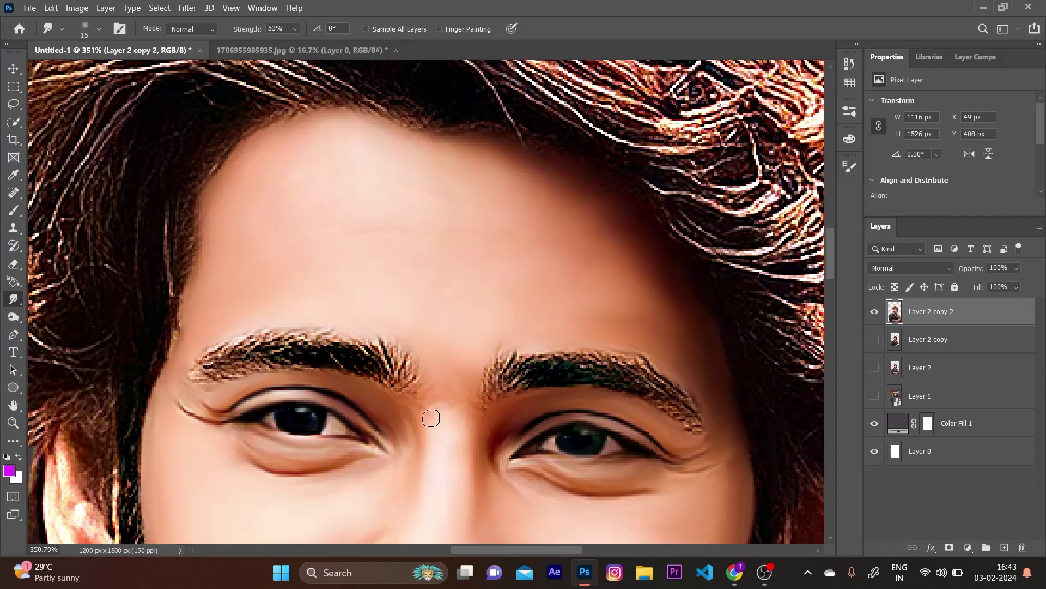
key(bracketright)
key(bracketright)
key(bracketright)
Zoom to the ear and smudge its inner shading below the hair with a smaller brush
scroll(661, 314, down, 3)
key(bracketleft)
scroll(654, 348, down, 2)
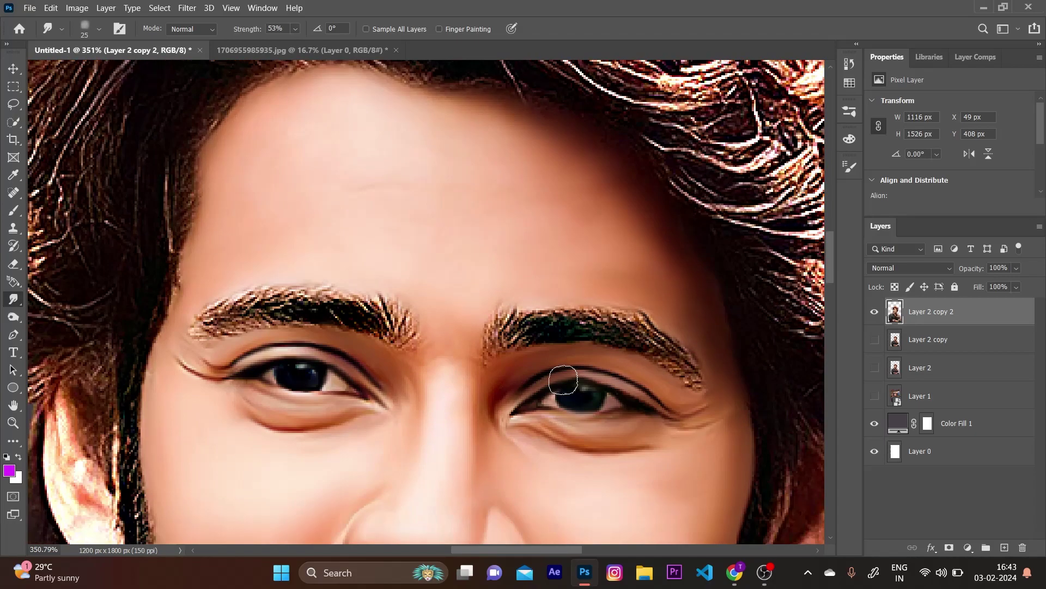
scroll(567, 381, down, 3)
scroll(529, 365, down, 3)
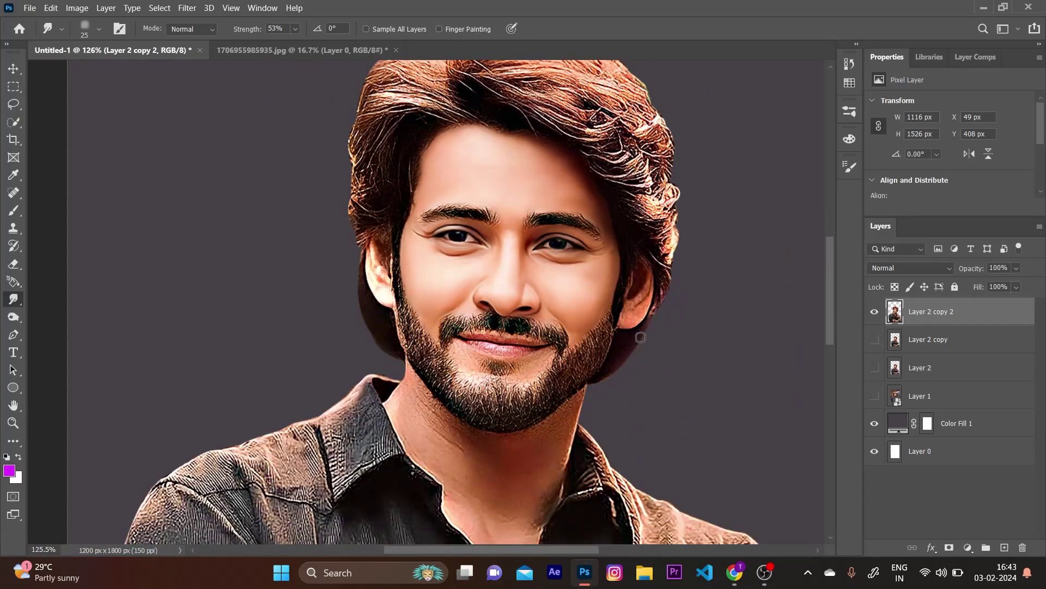
scroll(658, 296, up, 1)
scroll(708, 300, up, 2)
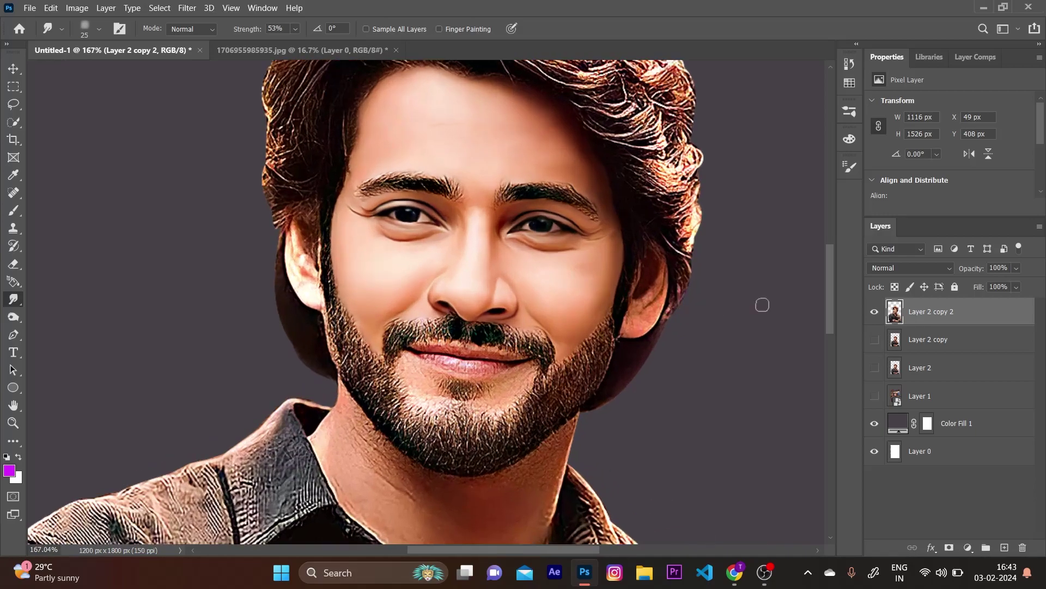
scroll(762, 304, up, 1)
scroll(762, 303, up, 1)
scroll(414, 349, up, 1)
scroll(518, 333, up, 1)
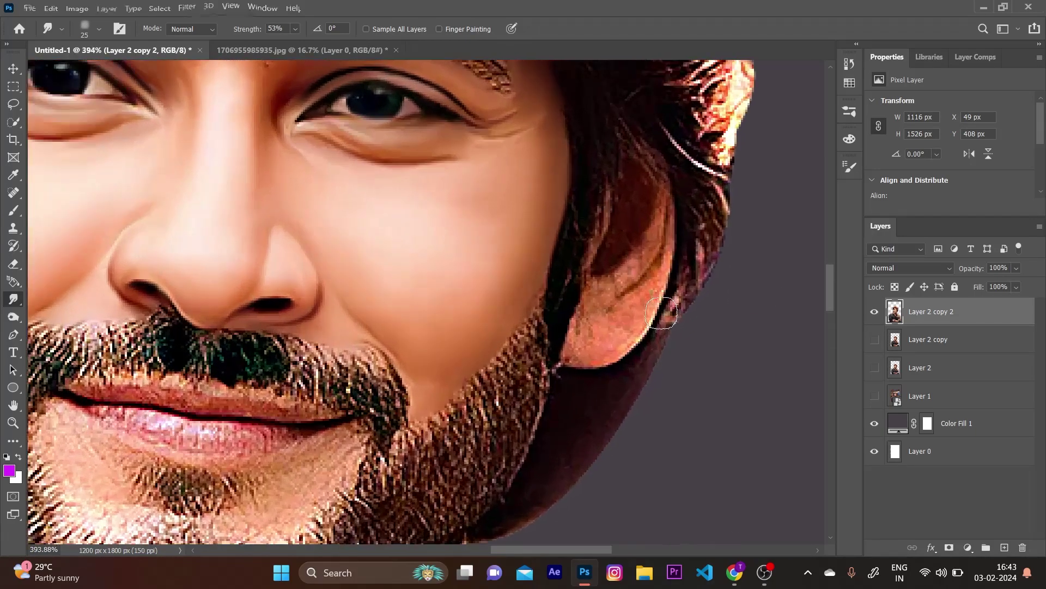
scroll(600, 318, up, 1)
scroll(670, 307, up, 1)
key(bracketleft)
key(bracketleft)
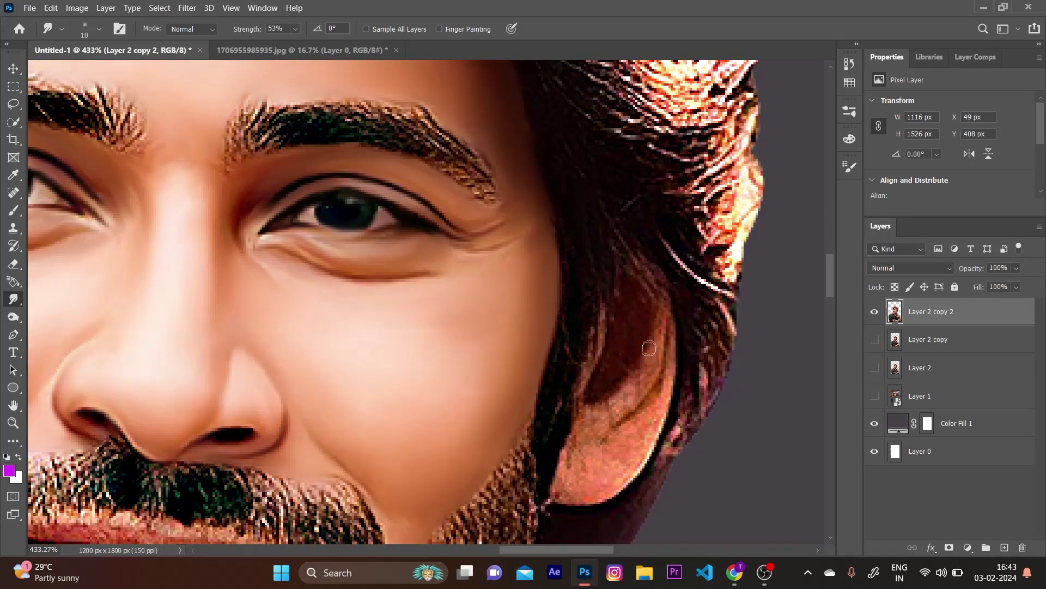
drag(654, 337, 609, 403)
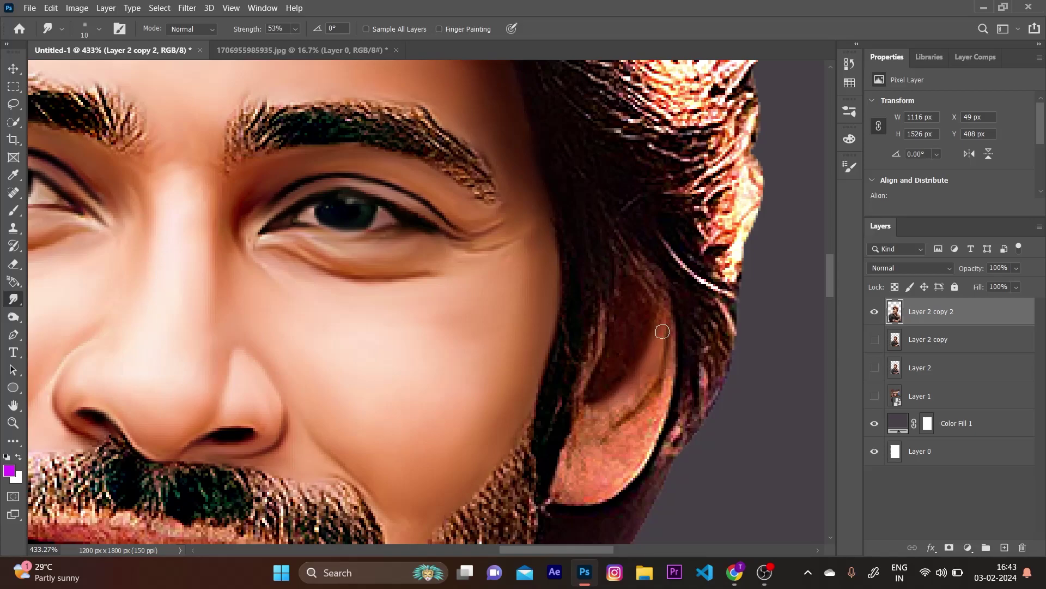
mouse_move(662, 331)
mouse_down()
mouse_move(611, 431)
mouse_move(657, 445)
mouse_move(595, 470)
mouse_move(615, 362)
mouse_up()
Blend the hair strand along the ear's edge with a slightly larger brush
key(bracketright)
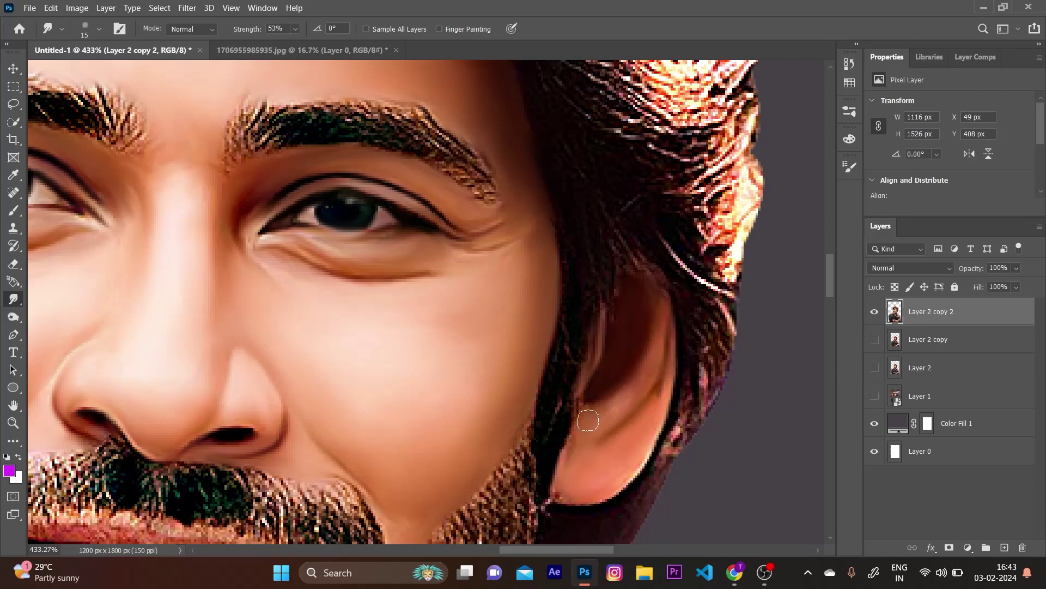
drag(591, 406, 572, 472)
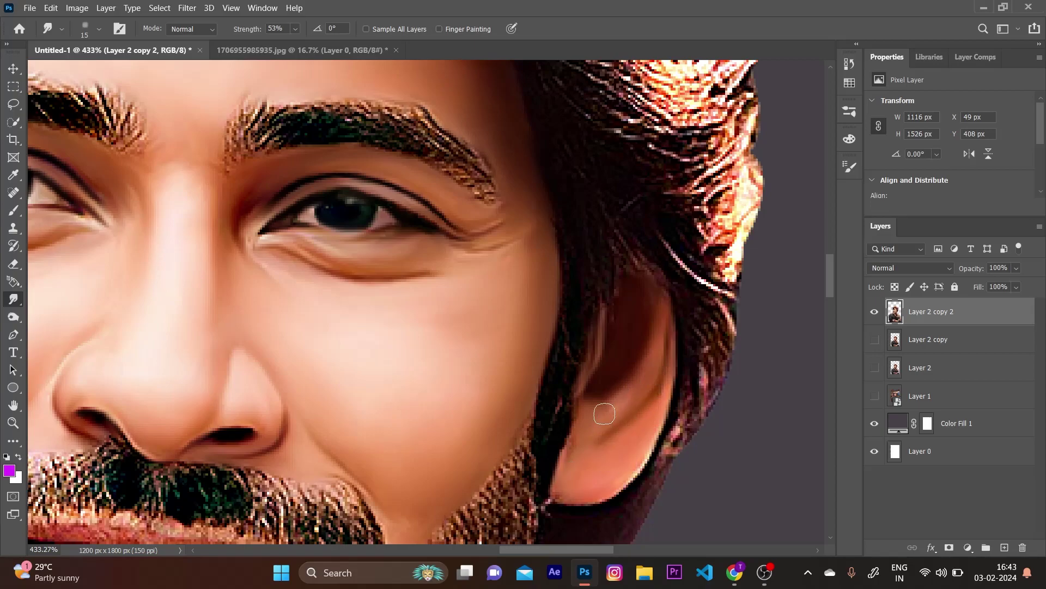
drag(514, 402, 402, 339)
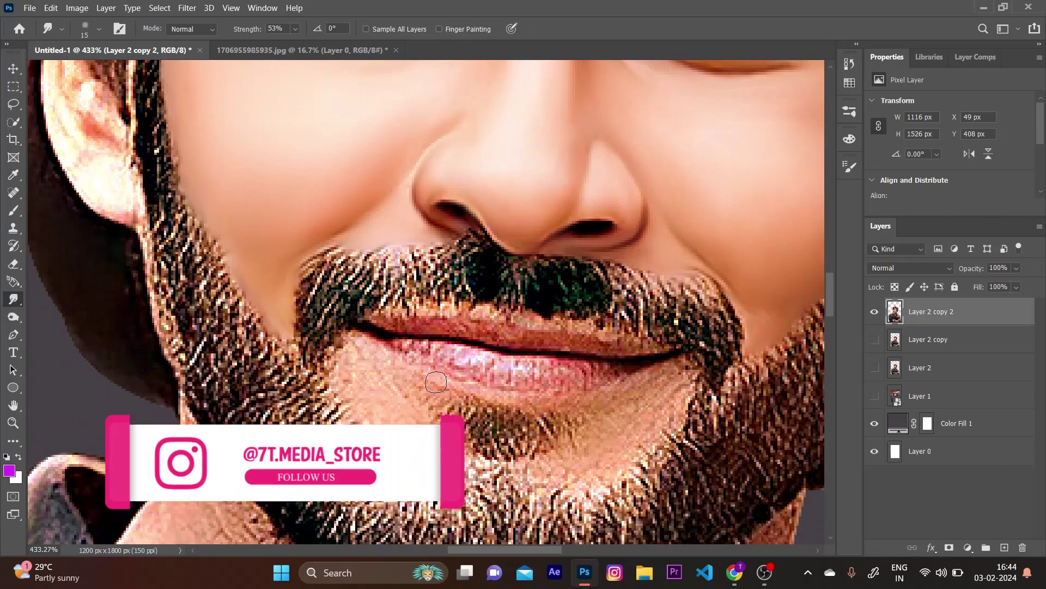
Smudge the skin below the lower lip, the lip corner and the upper lip under the mustache
key(bracketleft)
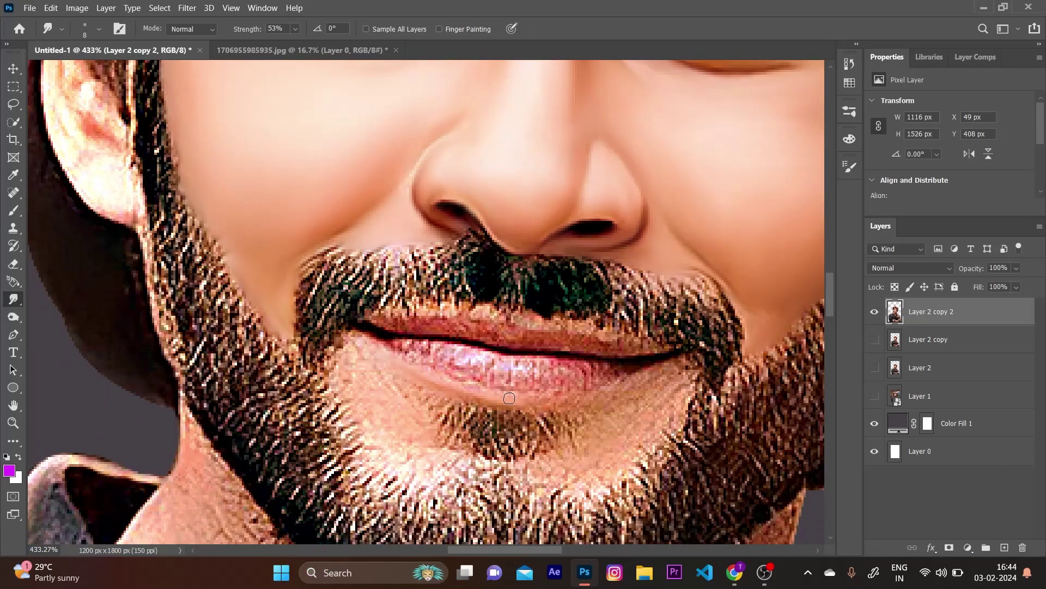
drag(644, 370, 615, 382)
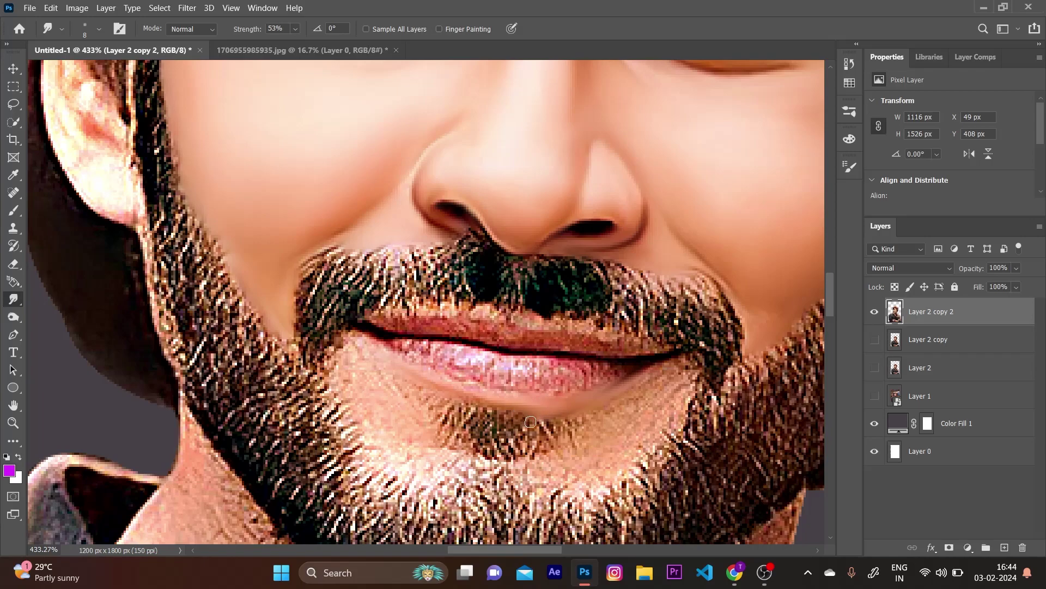
drag(530, 421, 526, 406)
drag(402, 362, 383, 342)
drag(533, 329, 619, 344)
drag(473, 313, 384, 316)
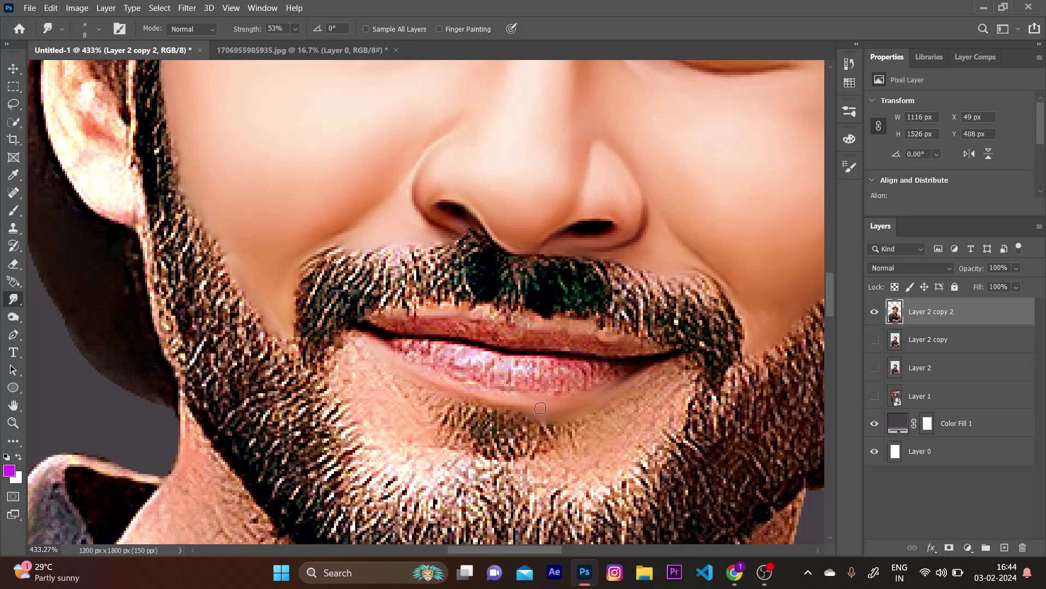
Soften the shadow beneath the lower lip and smooth both halves of the lower lip
drag(658, 366, 562, 403)
drag(616, 381, 541, 389)
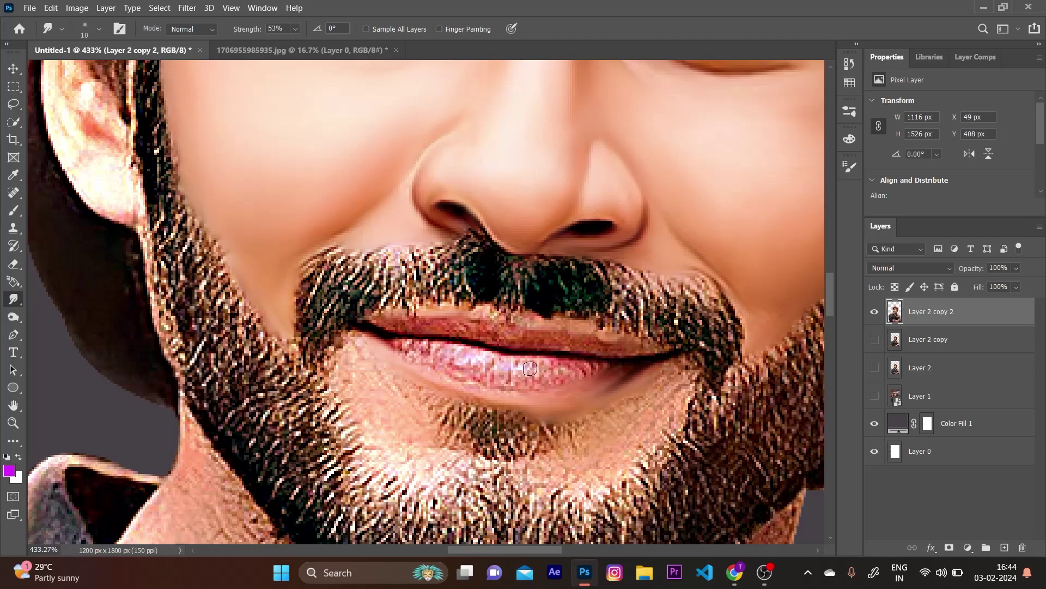
drag(508, 383, 541, 370)
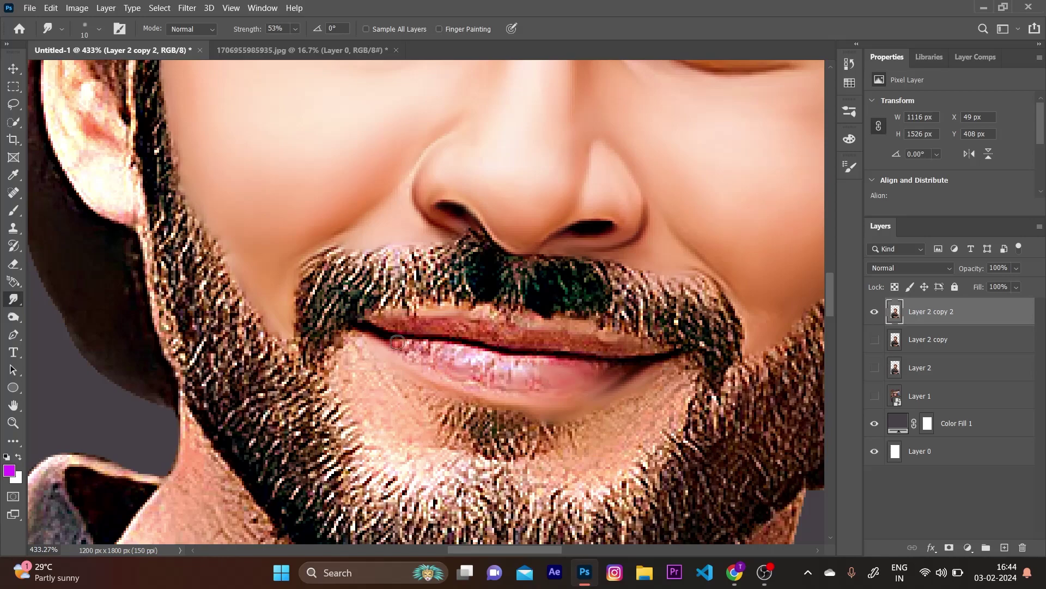
mouse_move(466, 370)
mouse_down()
mouse_move(398, 340)
mouse_move(473, 354)
mouse_move(531, 383)
mouse_up()
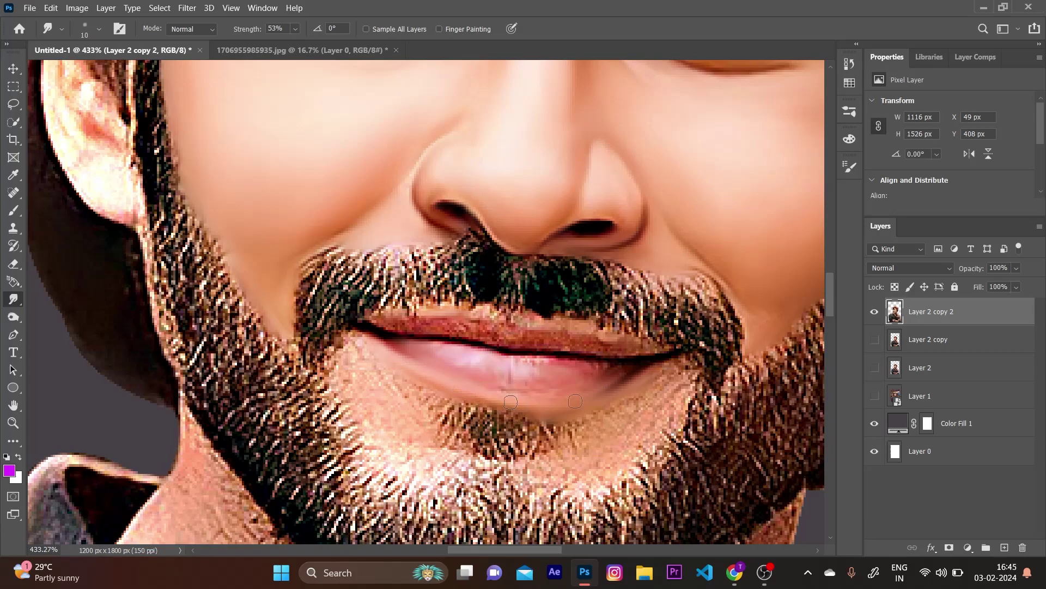
key(bracketright)
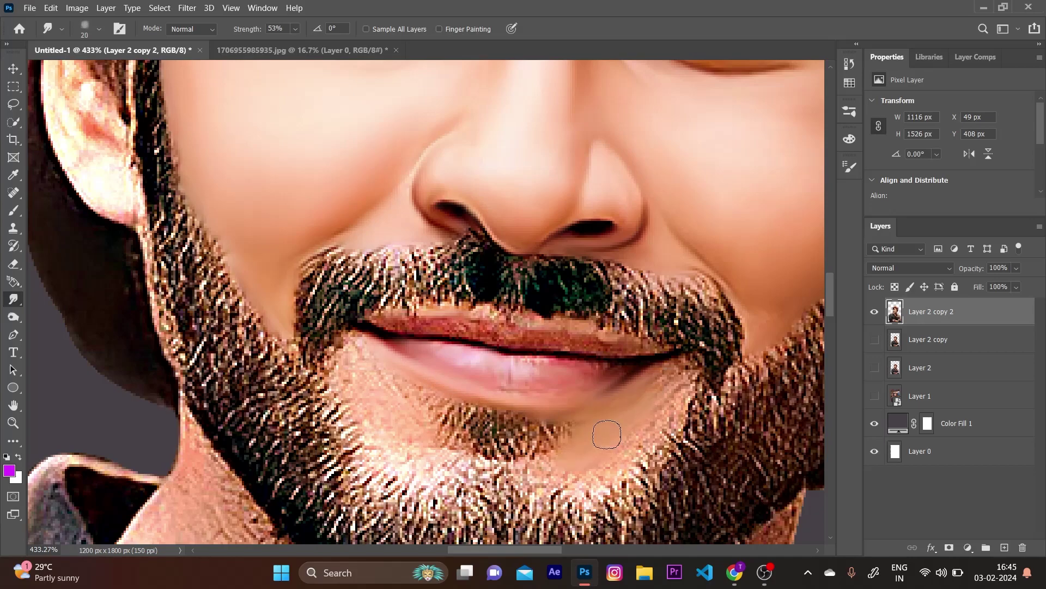
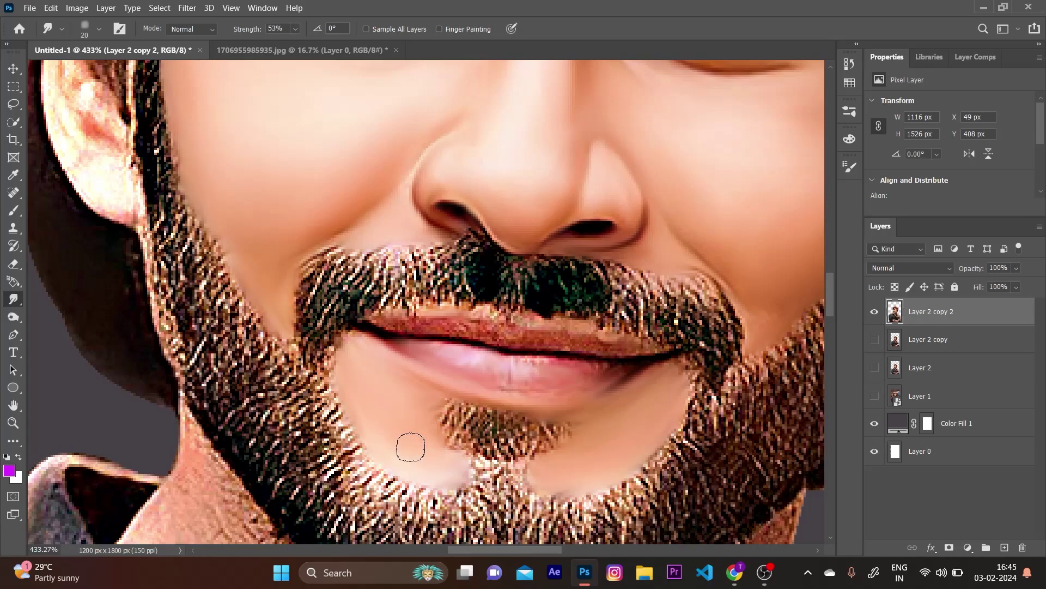
With a smaller Smudge brush, smear the upper lip along the mustache's lower edge until smooth
key(bracketleft)
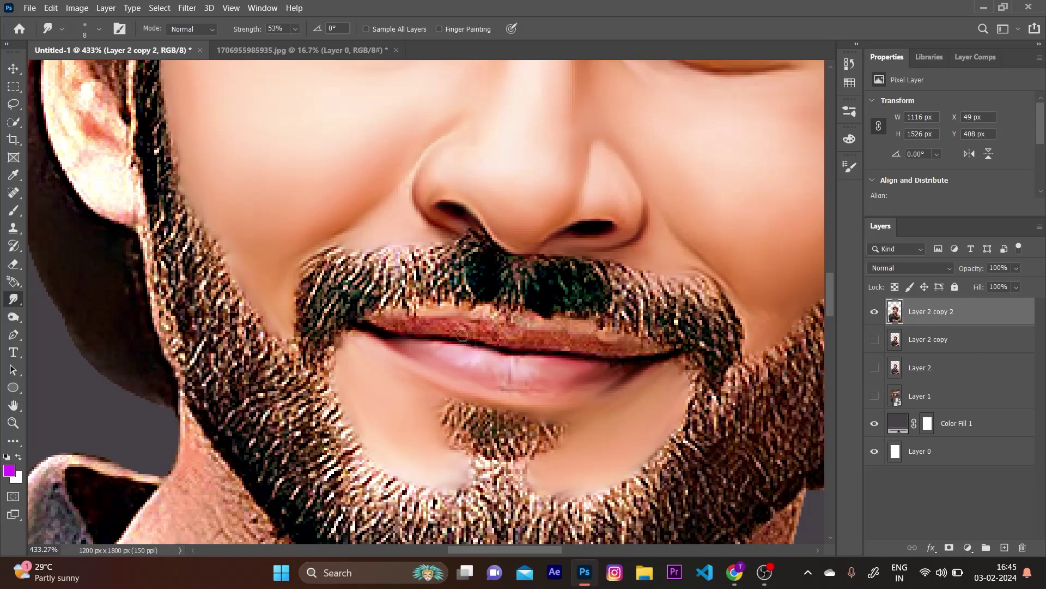
drag(421, 327, 447, 331)
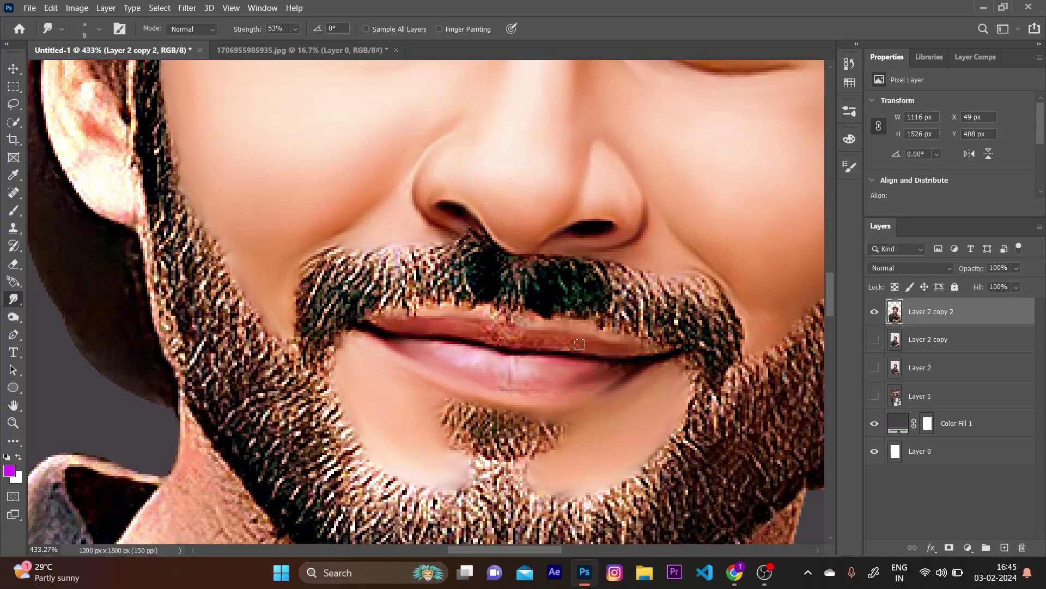
mouse_move(516, 344)
mouse_down()
mouse_move(493, 333)
mouse_move(494, 318)
mouse_up()
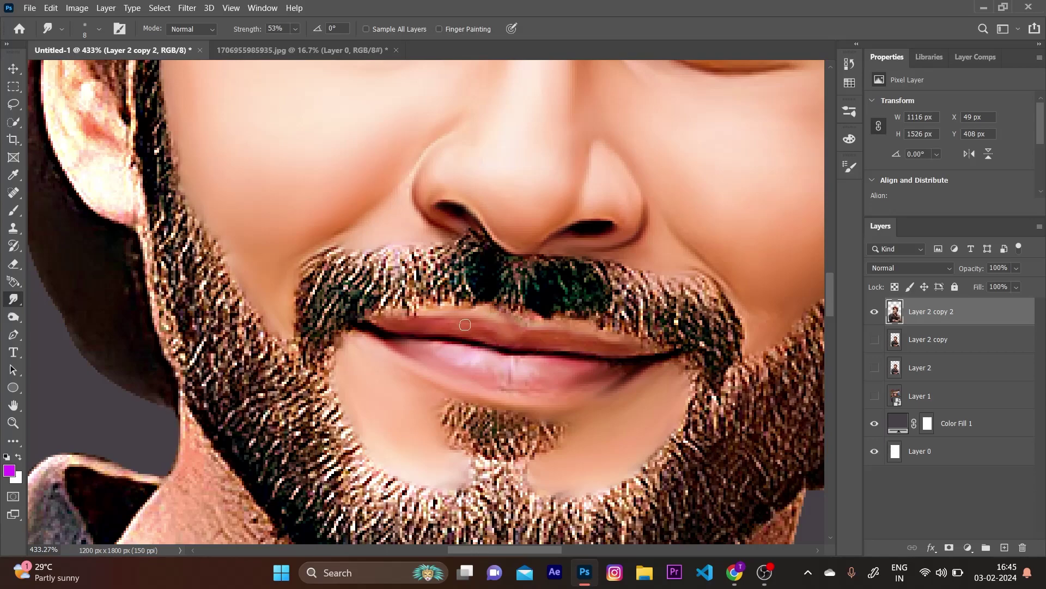
drag(519, 314, 424, 309)
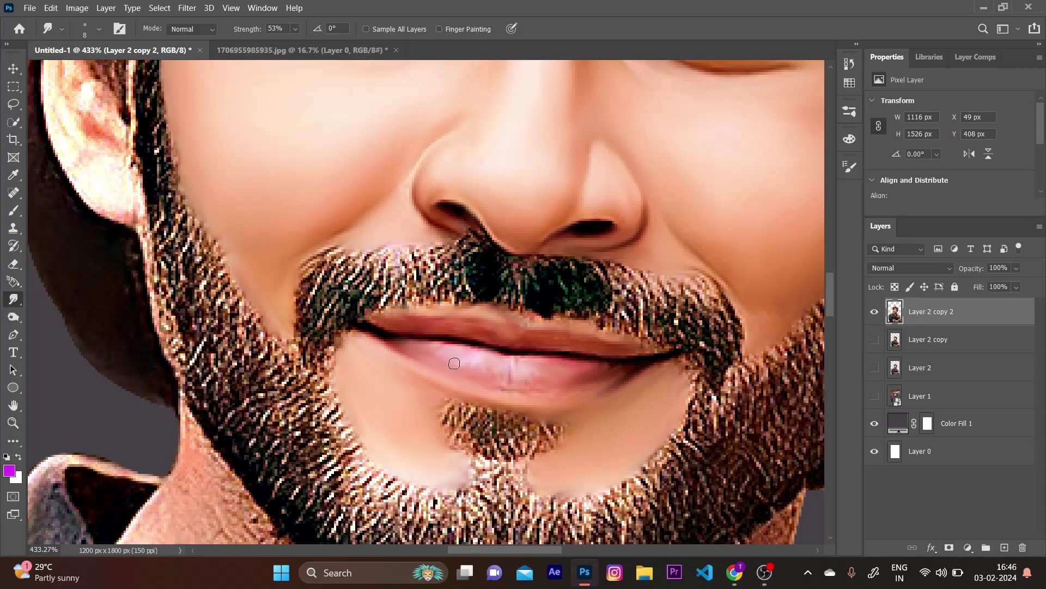
With a larger Smudge brush, blend away the neck wrinkles along the jaw and near the jacket collar
scroll(454, 363, down, 3)
scroll(425, 349, down, 3)
scroll(382, 333, down, 3)
scroll(354, 323, down, 3)
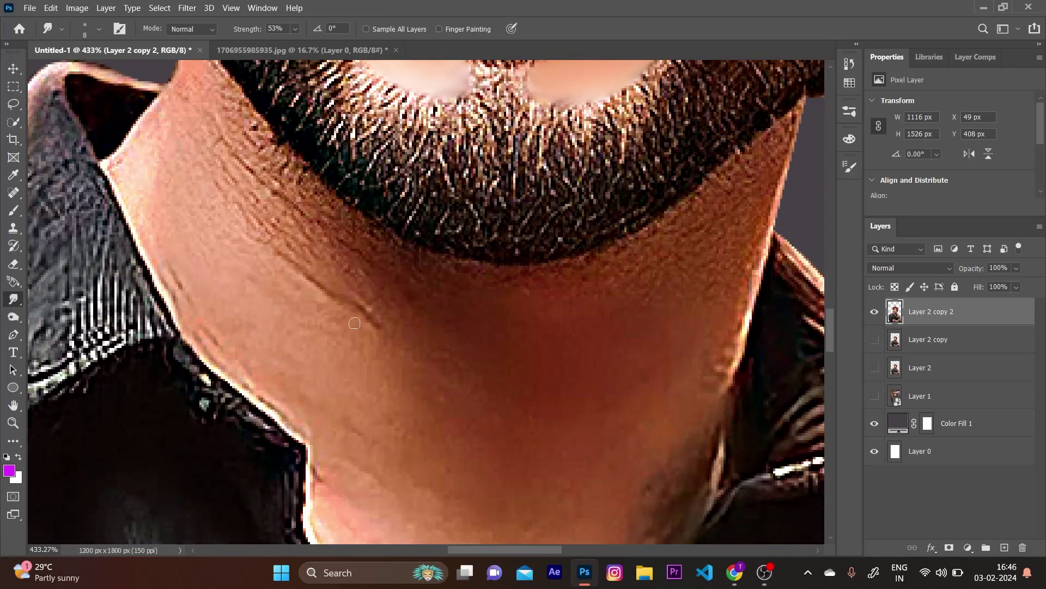
key(bracketright)
key(bracketright)
key(bracketright)
mouse_move(270, 223)
mouse_down()
mouse_move(282, 264)
mouse_move(243, 270)
mouse_up()
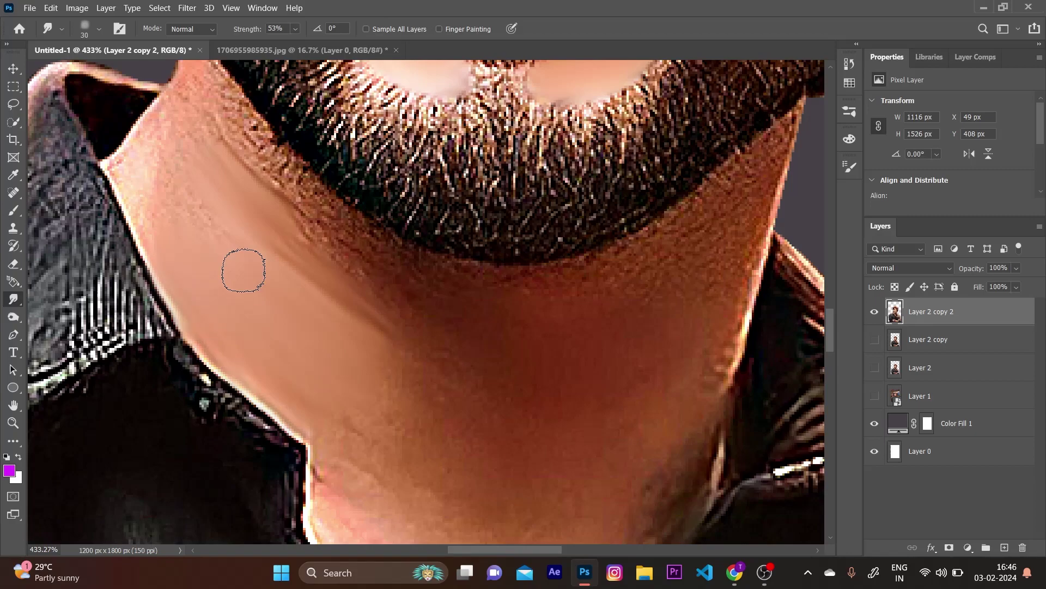
mouse_move(244, 270)
mouse_down()
mouse_move(178, 180)
mouse_move(180, 157)
mouse_move(241, 145)
mouse_move(323, 215)
mouse_move(262, 125)
mouse_up()
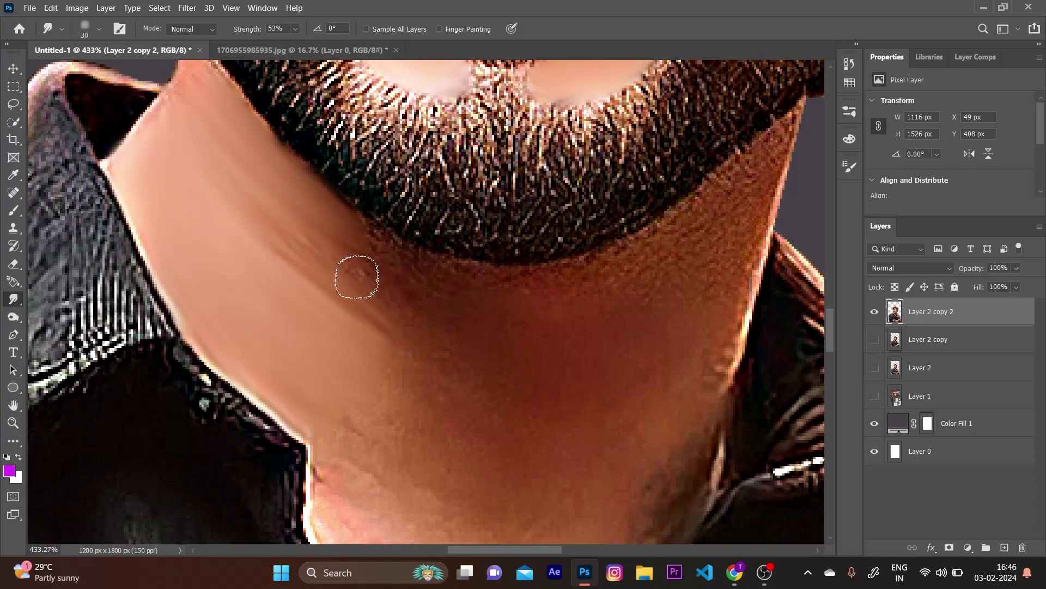
drag(357, 276, 297, 213)
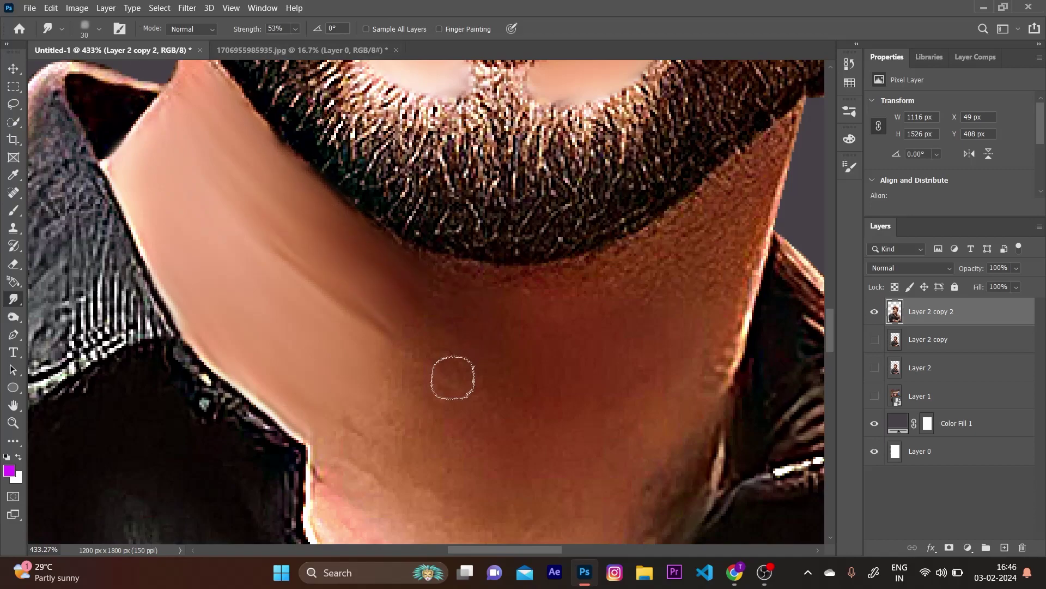
drag(452, 377, 337, 399)
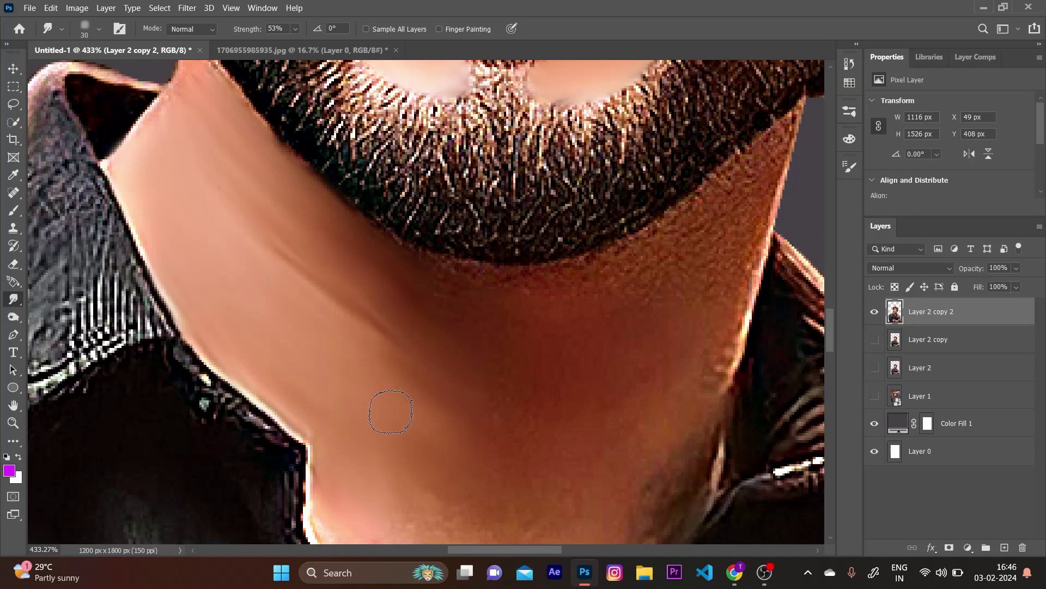
Smooth the neck edge at the collar, then smudge away the reddish fringe under the beard
scroll(376, 381, up, 3)
key(bracketleft)
key(bracketleft)
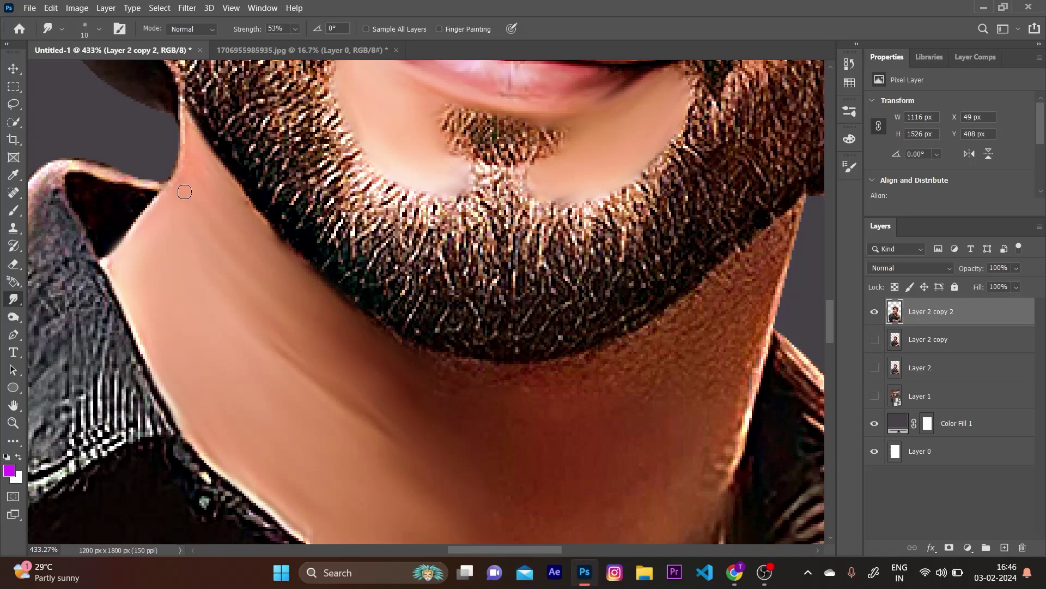
drag(184, 192, 187, 124)
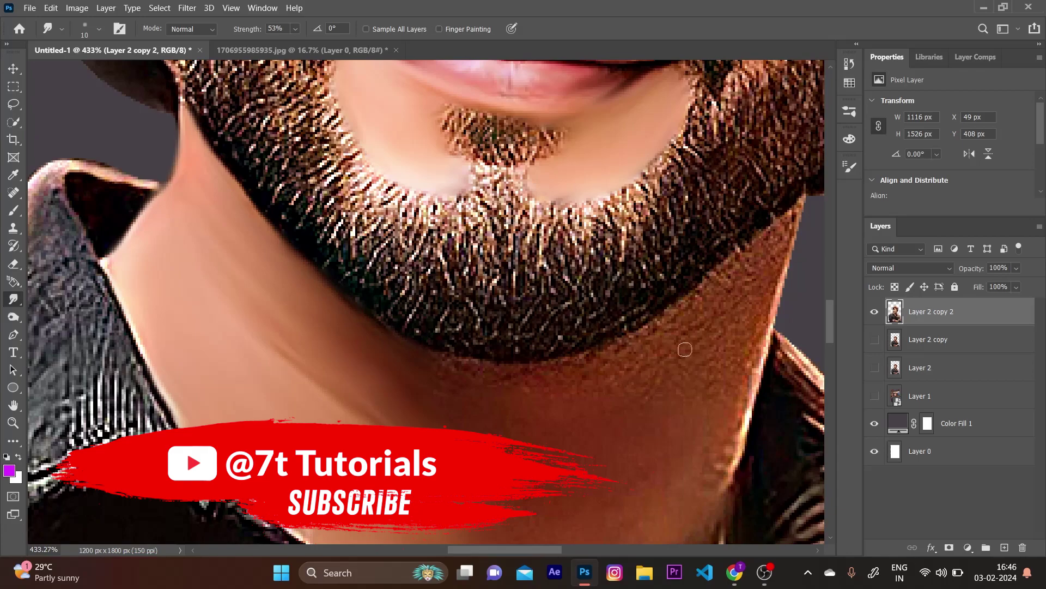
key(bracketright)
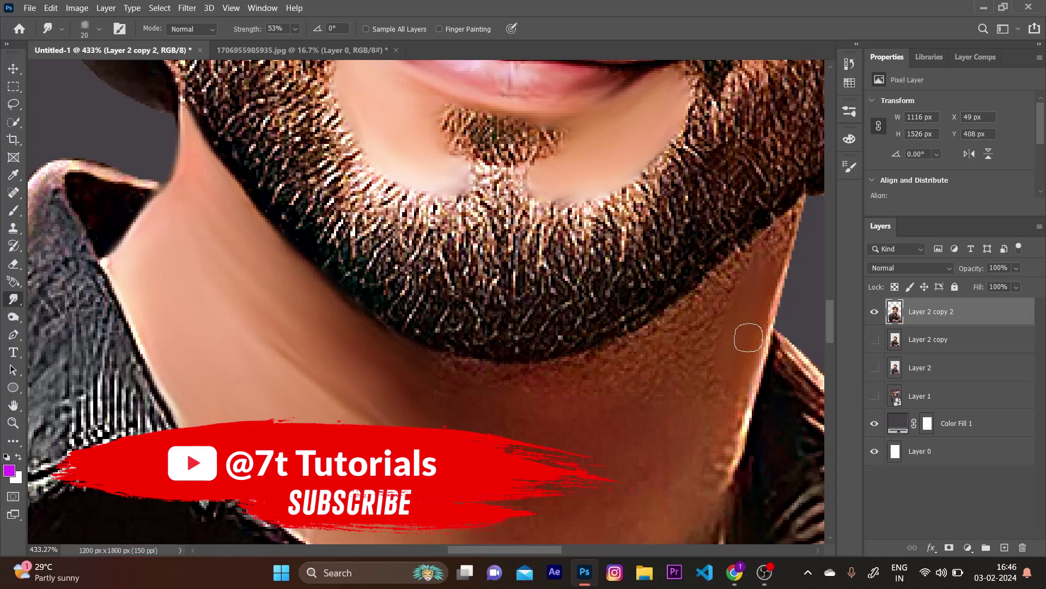
scroll(650, 404, down, 3)
scroll(651, 404, down, 5)
scroll(681, 354, up, 6)
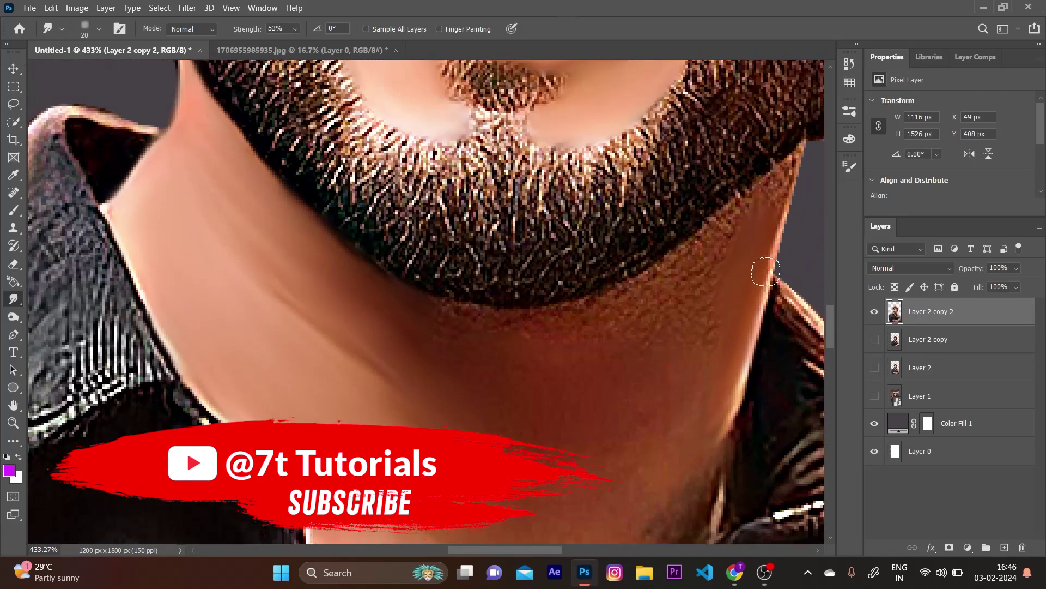
key(bracketleft)
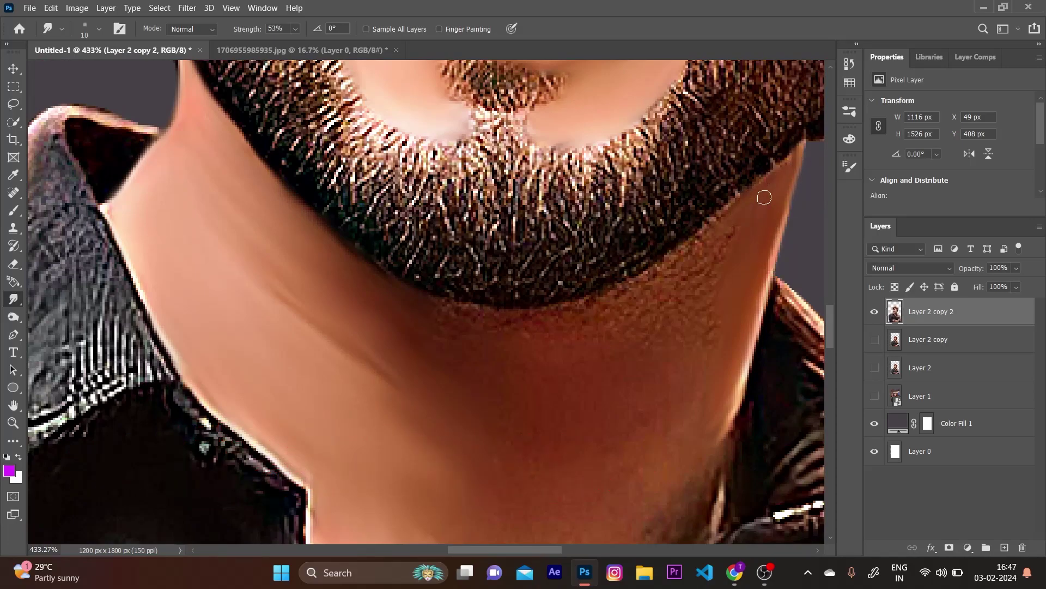
key(bracketright)
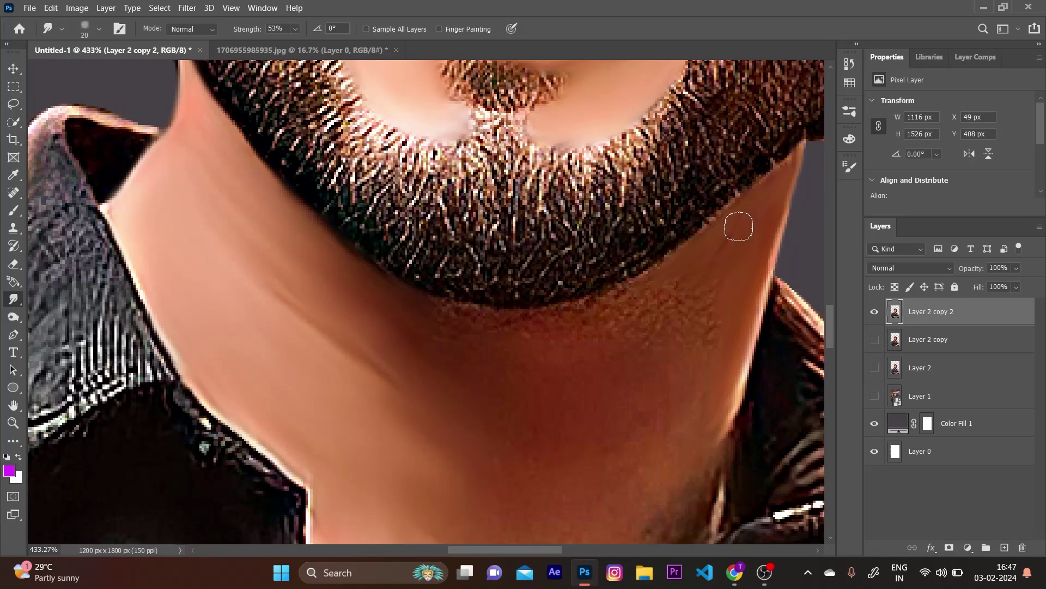
key(bracketright)
key(bracketright)
key(bracketright)
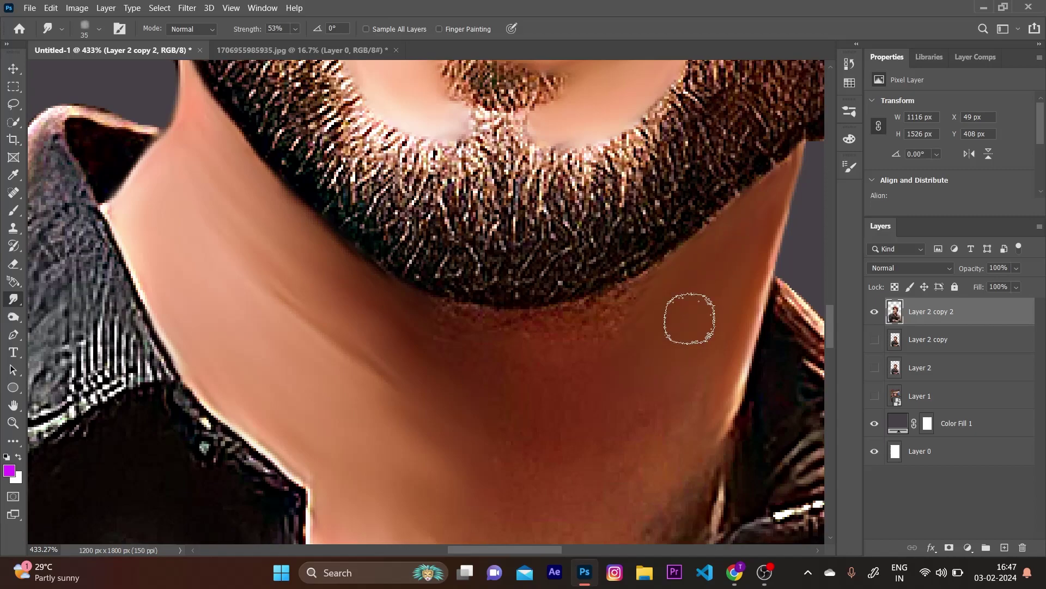
drag(436, 334, 659, 292)
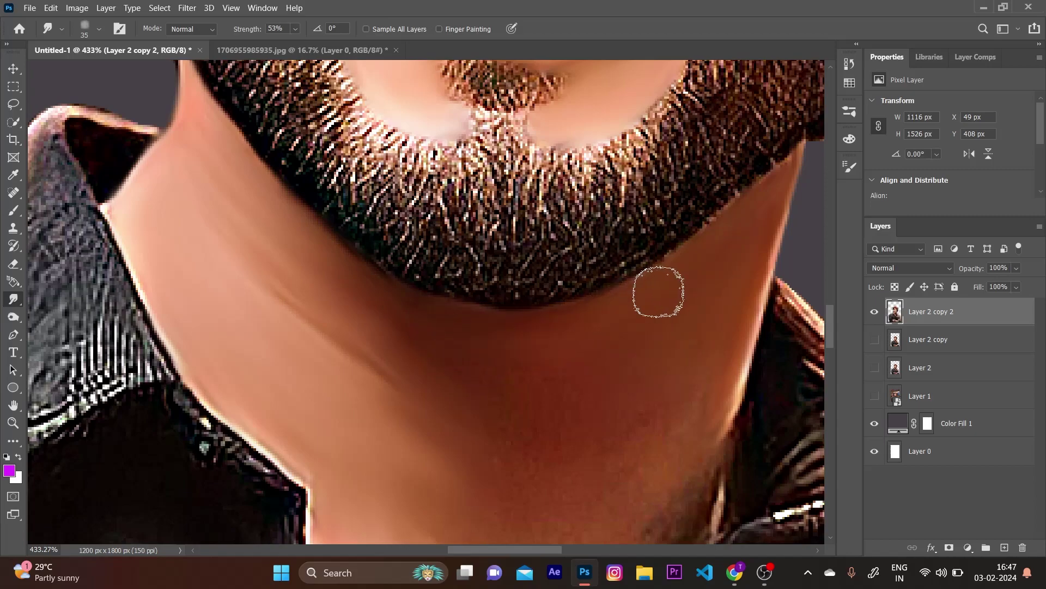
Smudge the blotchy skin on the lower neck into soft tones
scroll(644, 349, down, 1)
scroll(583, 299, down, 3)
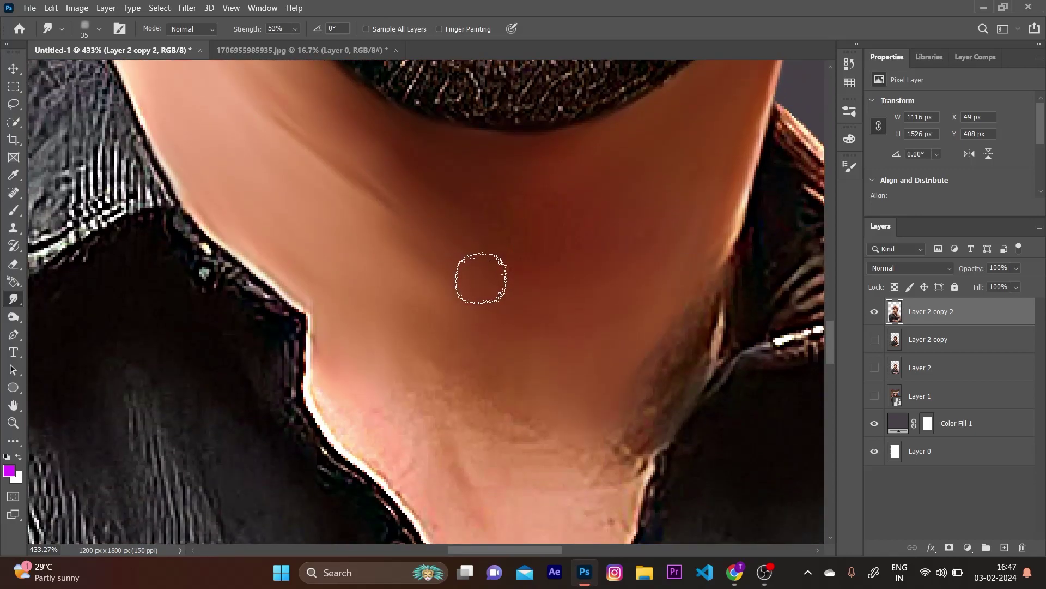
scroll(692, 305, down, 1)
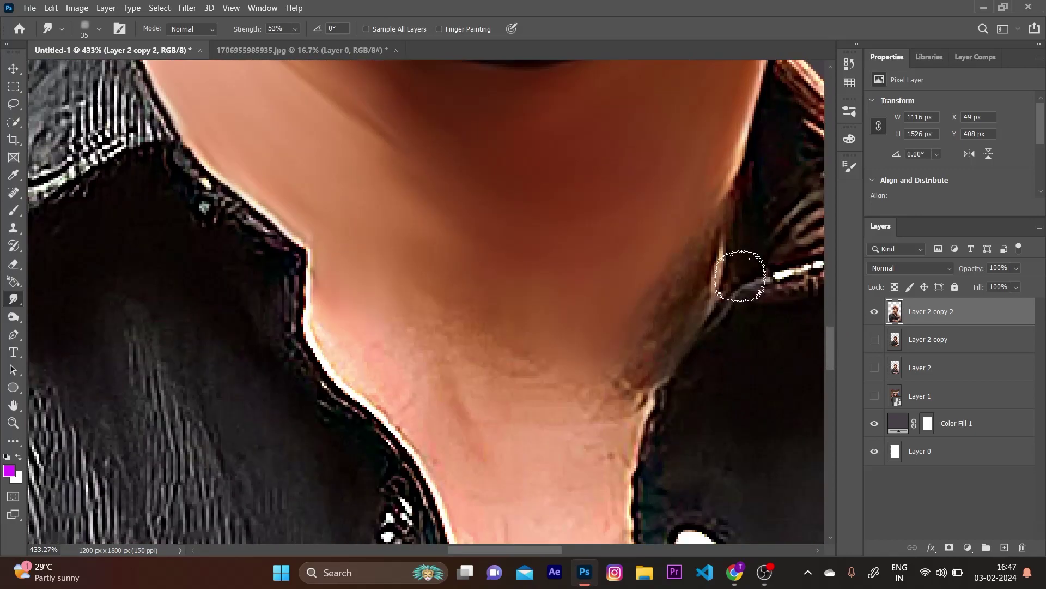
scroll(617, 299, down, 1)
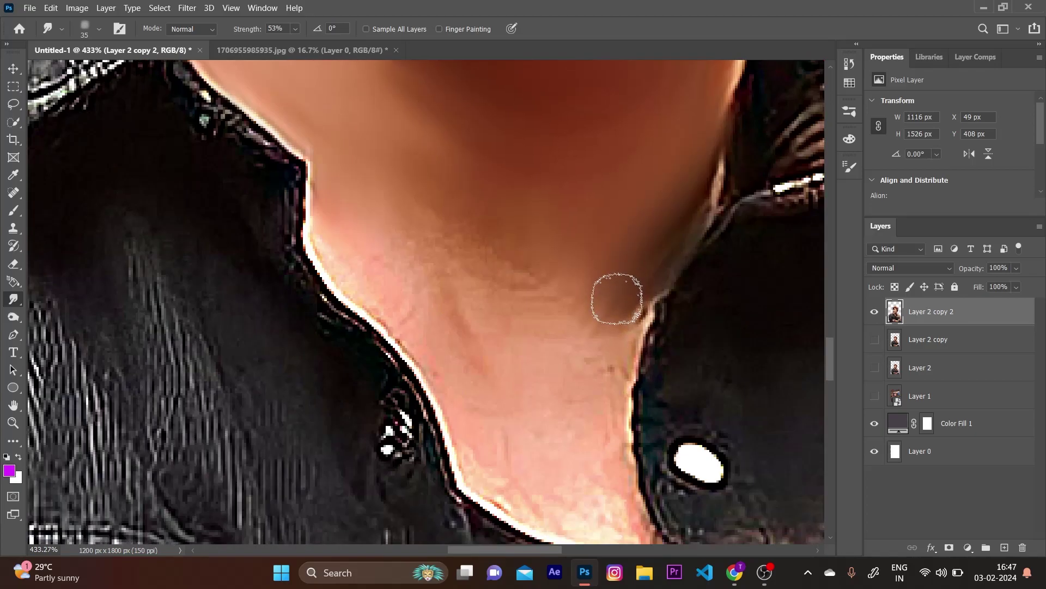
scroll(617, 299, down, 1)
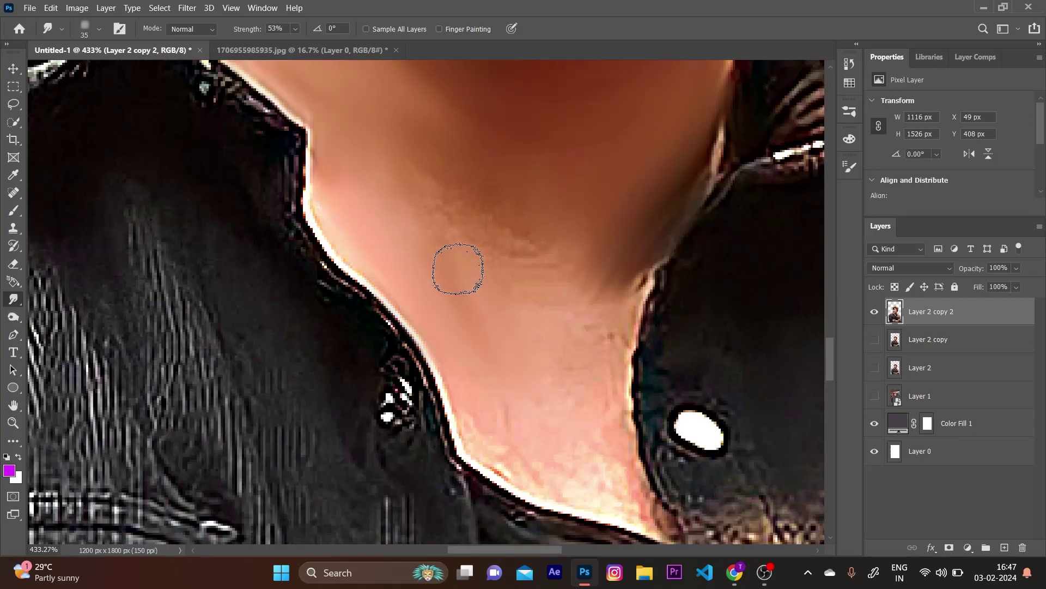
drag(467, 227, 543, 240)
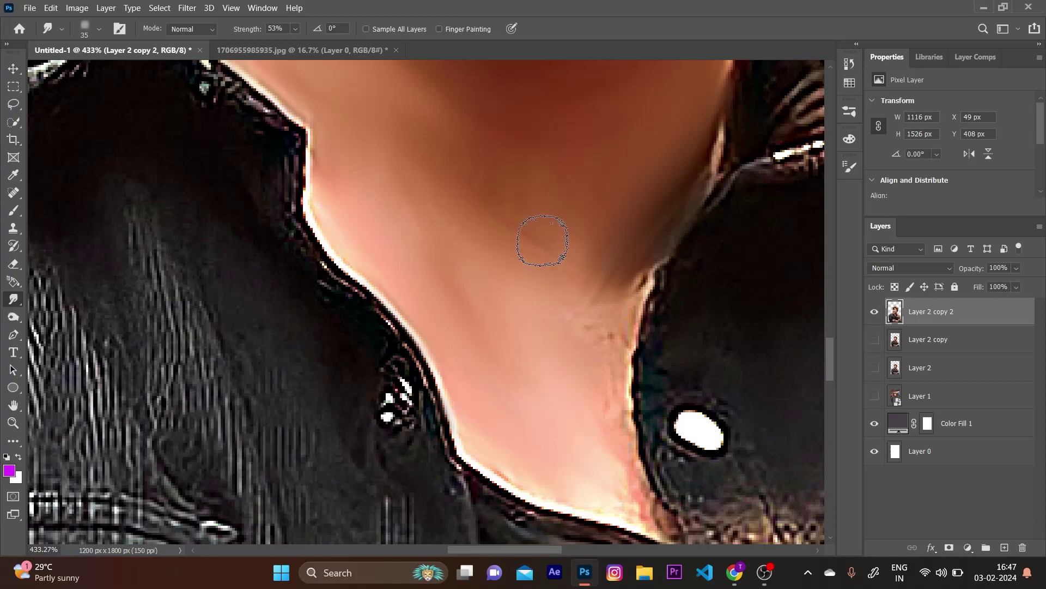
With a smaller brush, soften the right side and lower-right edge of the neck
key(bracketleft)
drag(578, 350, 589, 381)
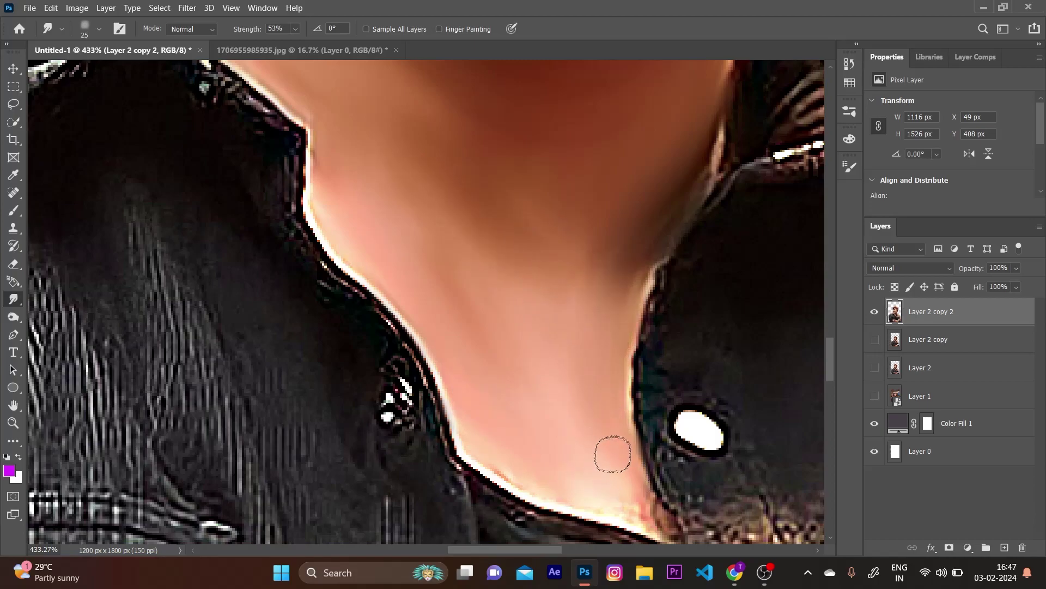
drag(614, 454, 619, 463)
key(bracketleft)
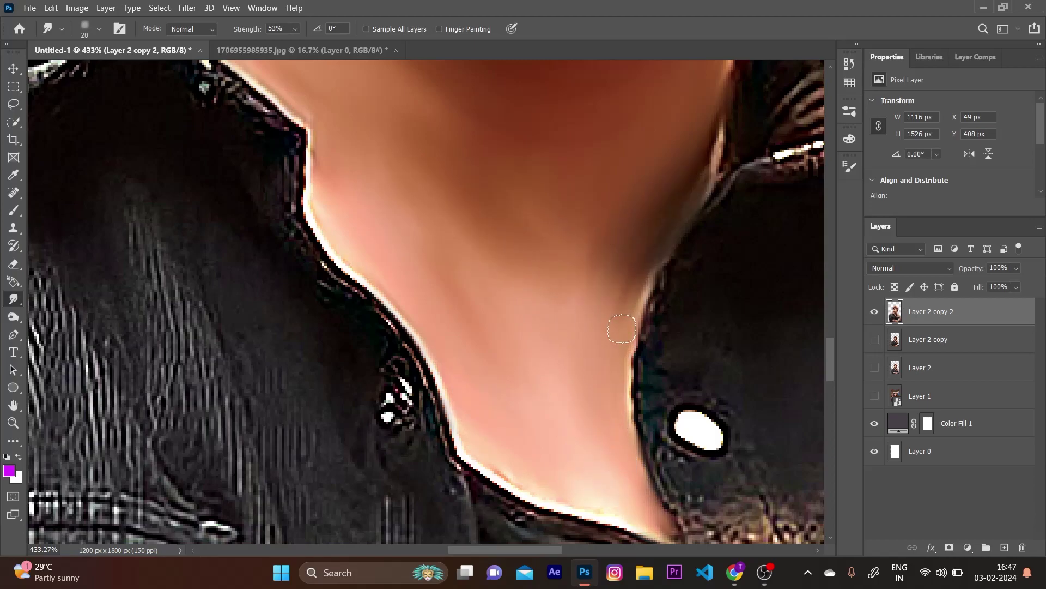
drag(622, 329, 619, 264)
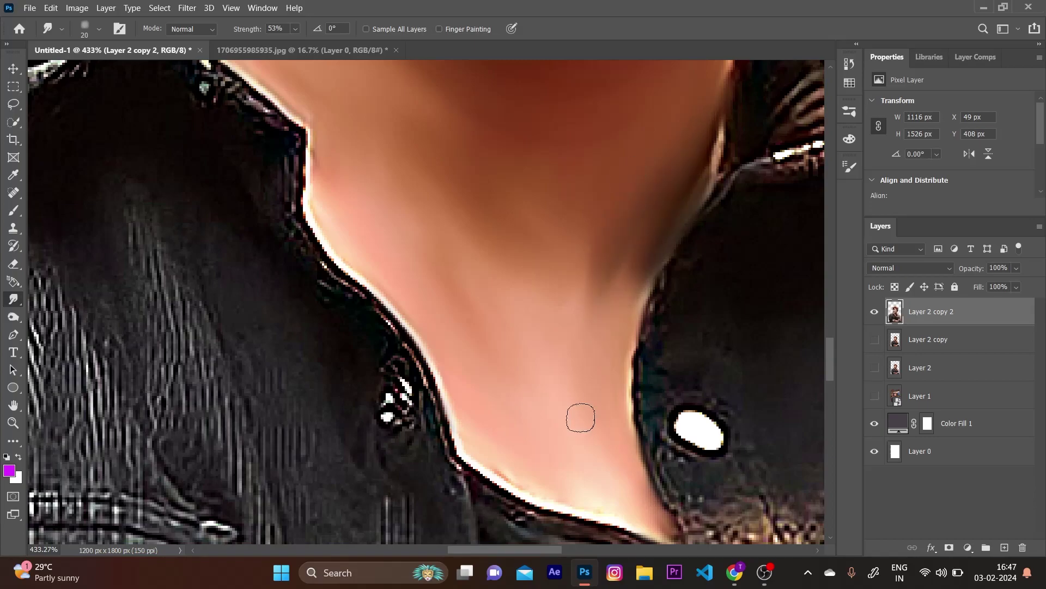
With a smaller Smudge brush, blend the ear's rim, upper edge and lower edge into the hair and cheek
scroll(580, 417, down, 10)
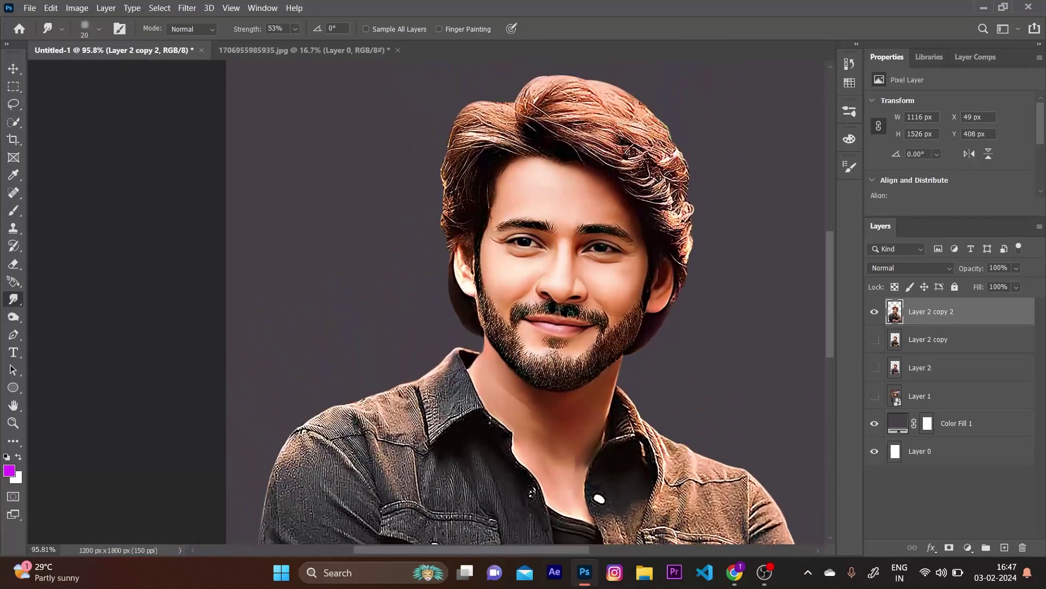
scroll(570, 314, up, 2)
scroll(603, 271, up, 2)
scroll(545, 254, up, 2)
scroll(534, 260, up, 1)
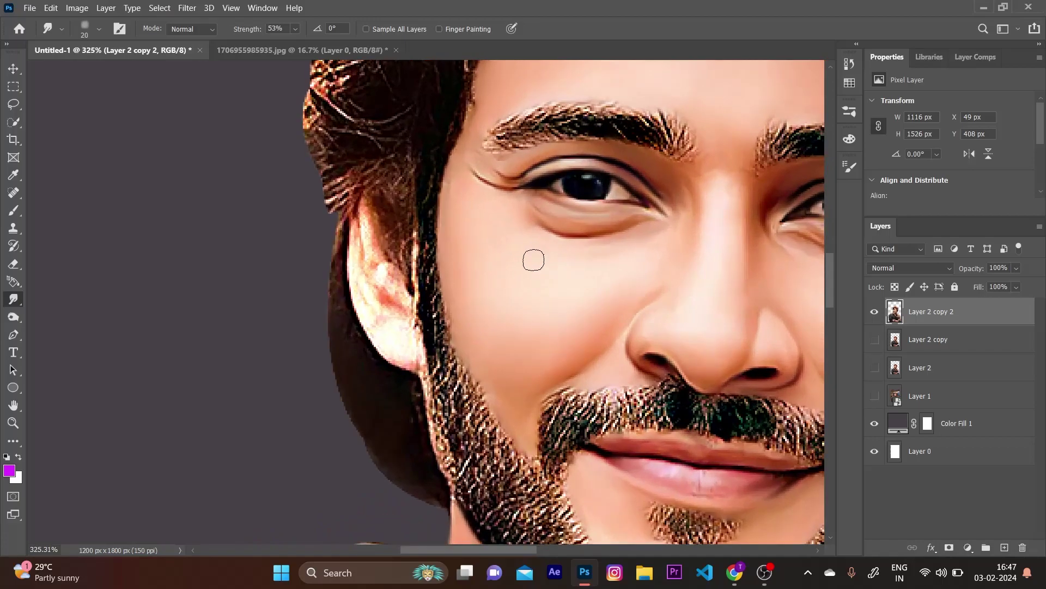
key(bracketleft)
drag(366, 213, 368, 252)
mouse_move(386, 290)
mouse_down()
mouse_move(410, 363)
mouse_move(395, 357)
mouse_move(352, 273)
mouse_move(356, 221)
mouse_move(350, 266)
mouse_up()
mouse_move(355, 219)
mouse_down()
mouse_move(378, 299)
mouse_move(391, 276)
mouse_move(382, 225)
mouse_move(410, 291)
mouse_up()
drag(381, 208, 375, 255)
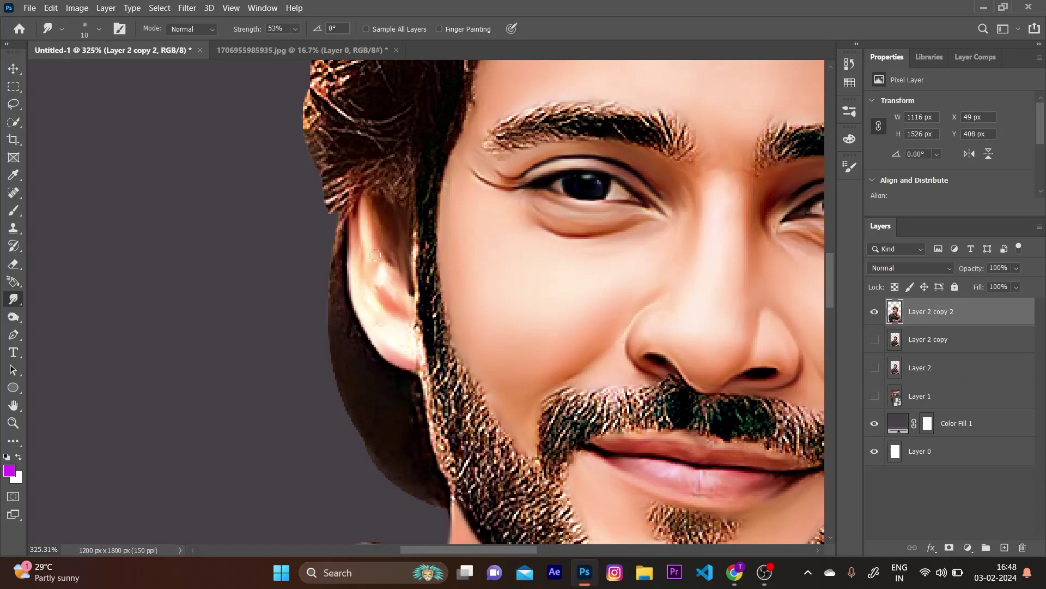
drag(409, 325, 420, 353)
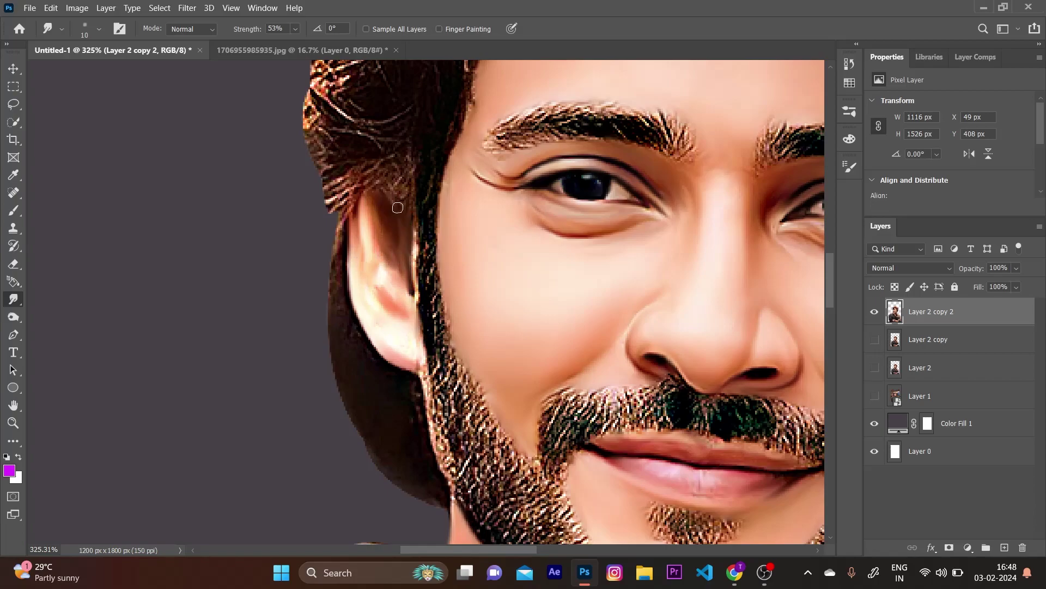
scroll(347, 211, down, 5)
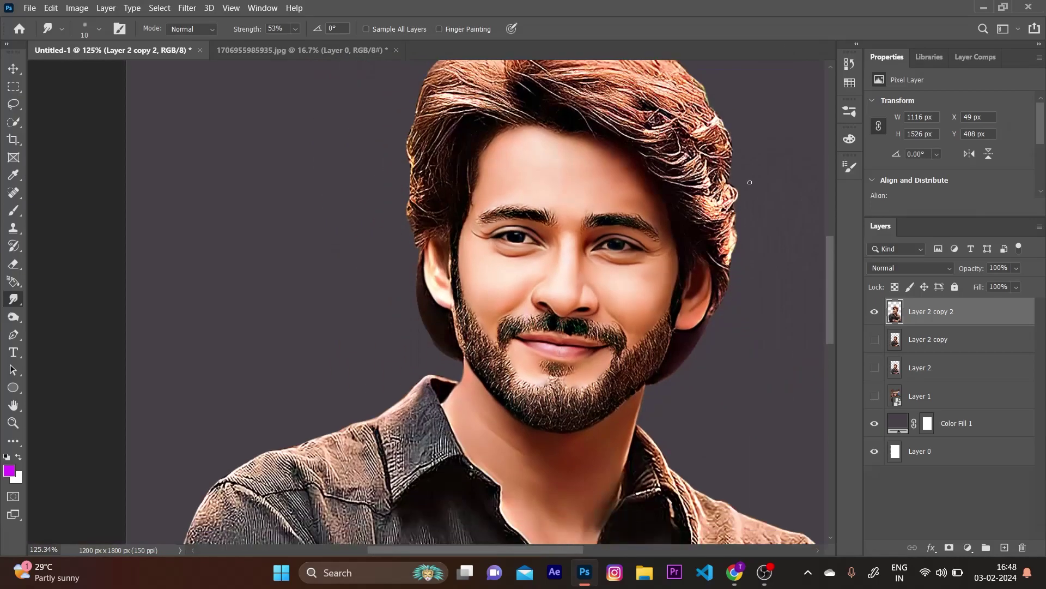
scroll(709, 243, down, 2)
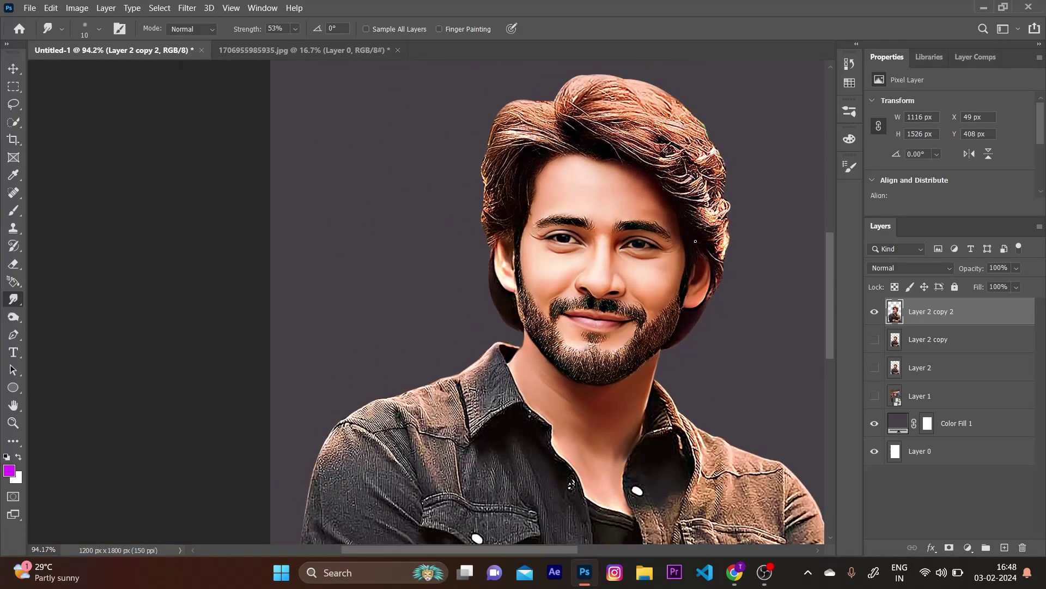
scroll(693, 241, down, 2)
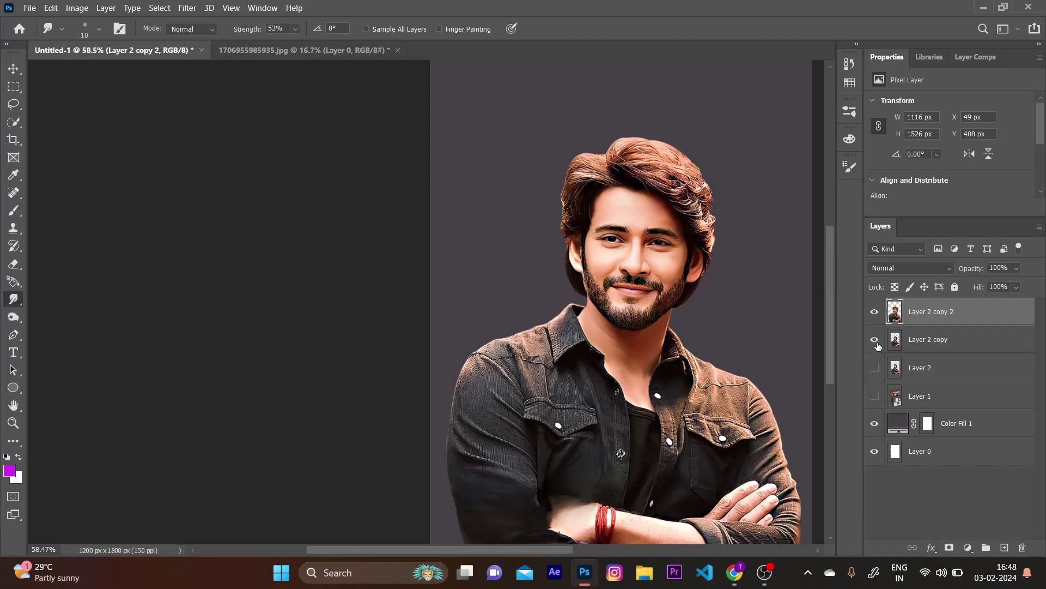
scroll(668, 344, up, 2)
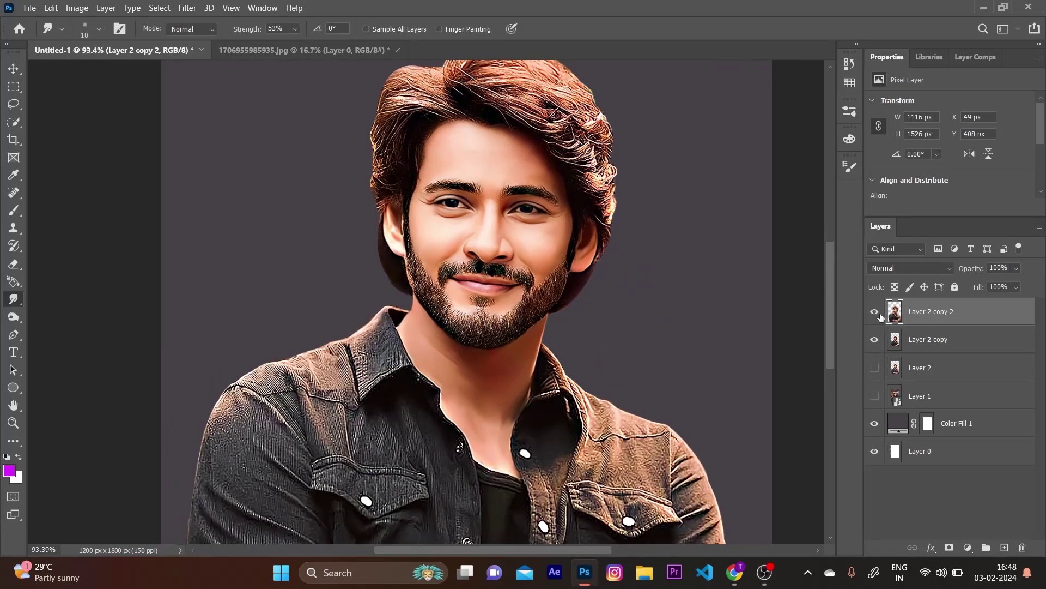
click(875, 312)
click(875, 313)
click(874, 339)
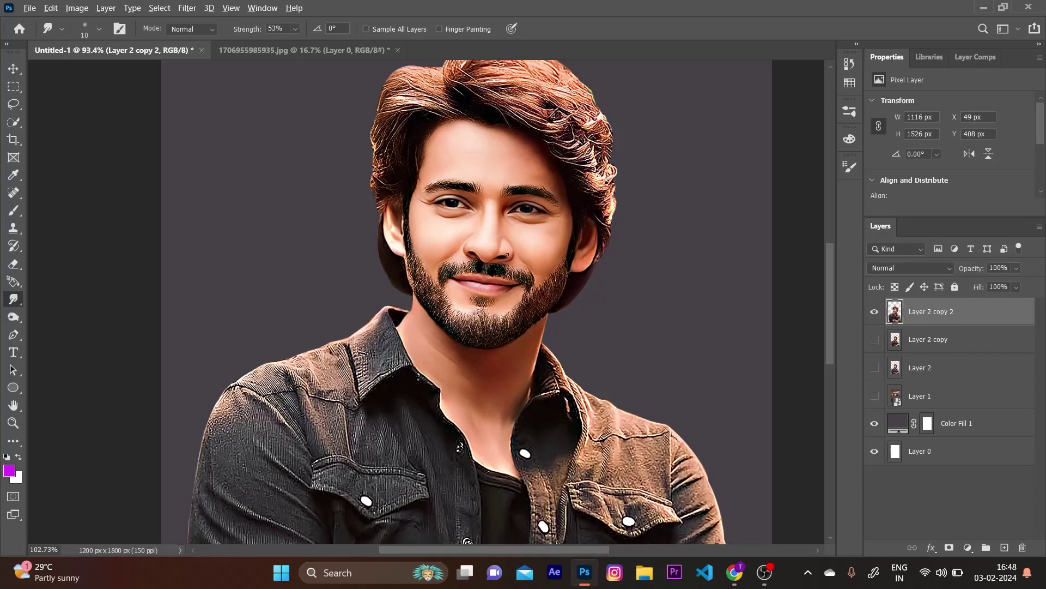